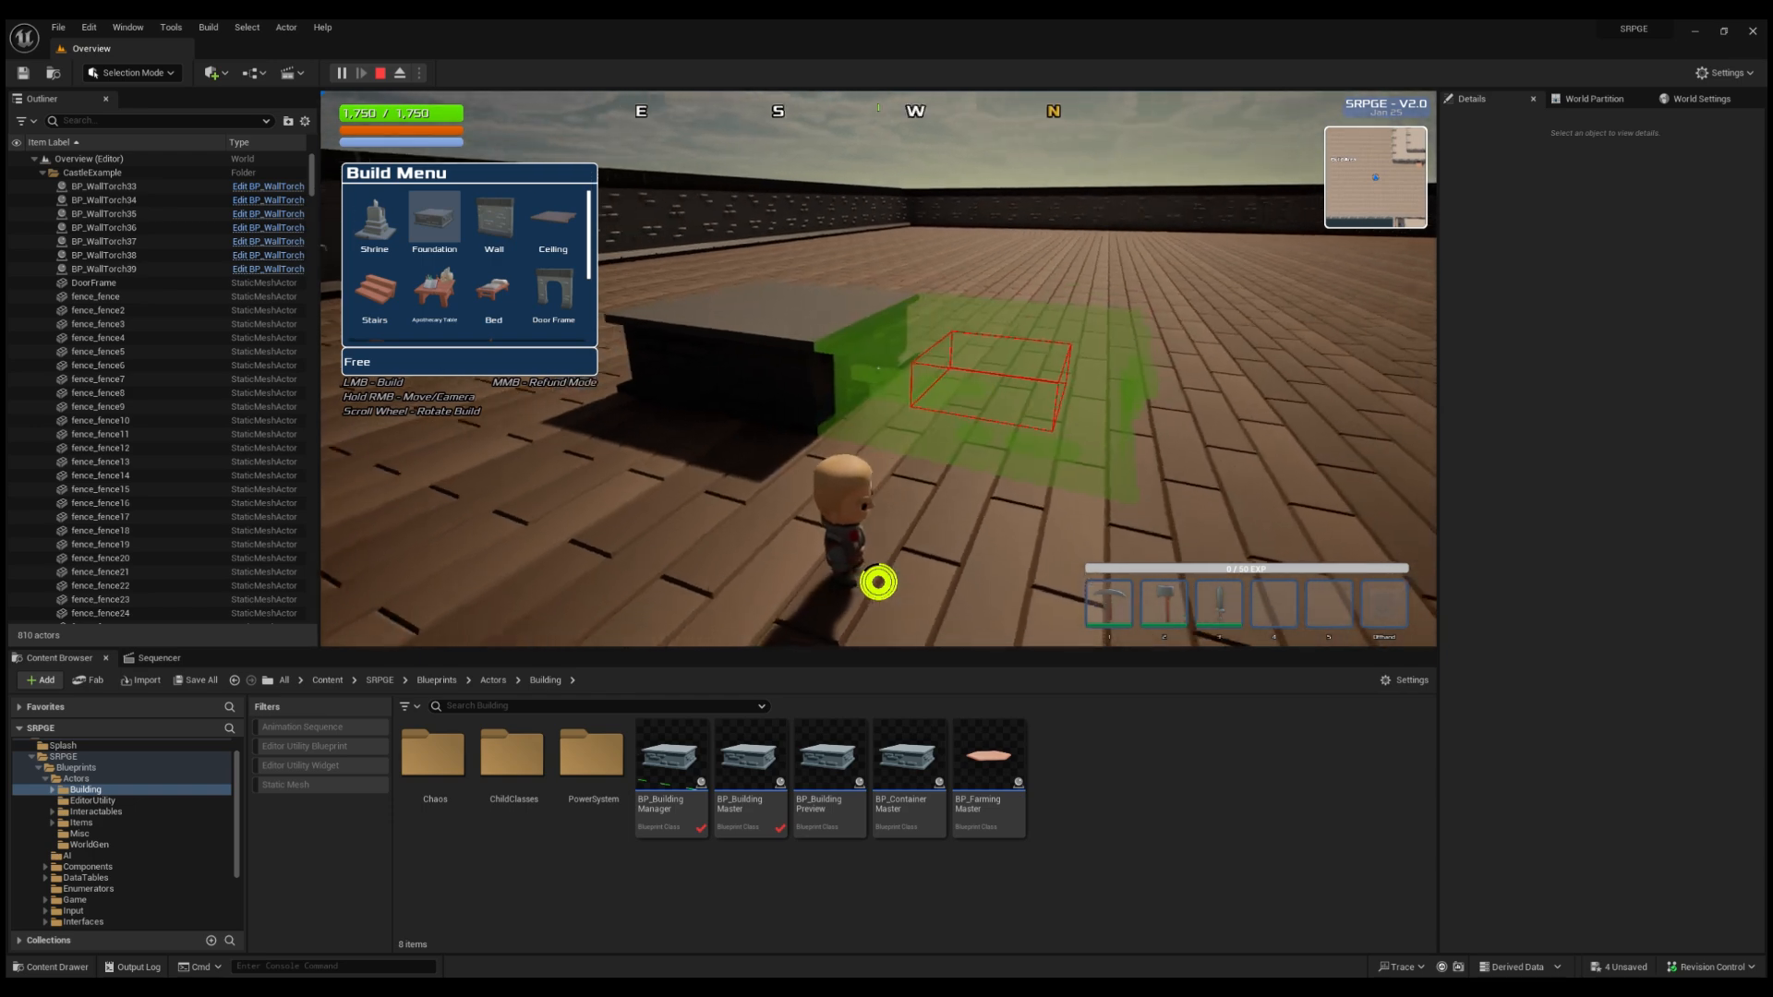
# Move the character onto the placed foundation and build more foundations adjoining it.
pyautogui.press('space')
pyautogui.press('w')
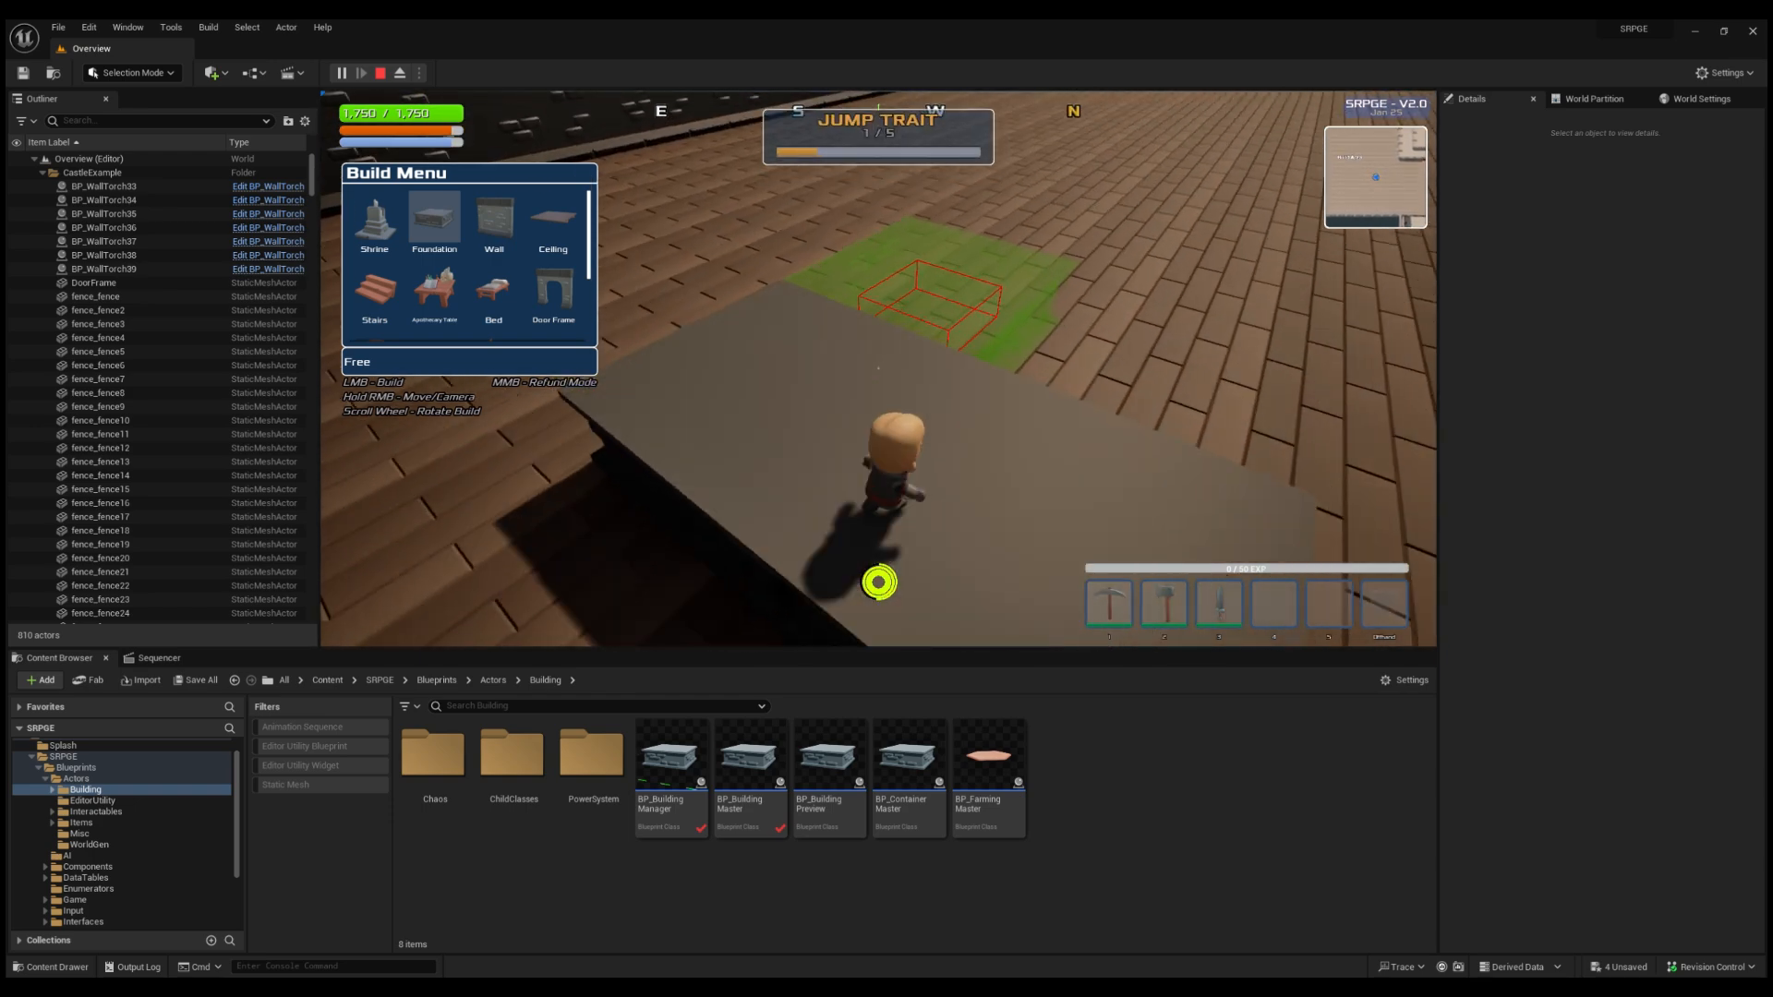
pyautogui.click(878, 367)
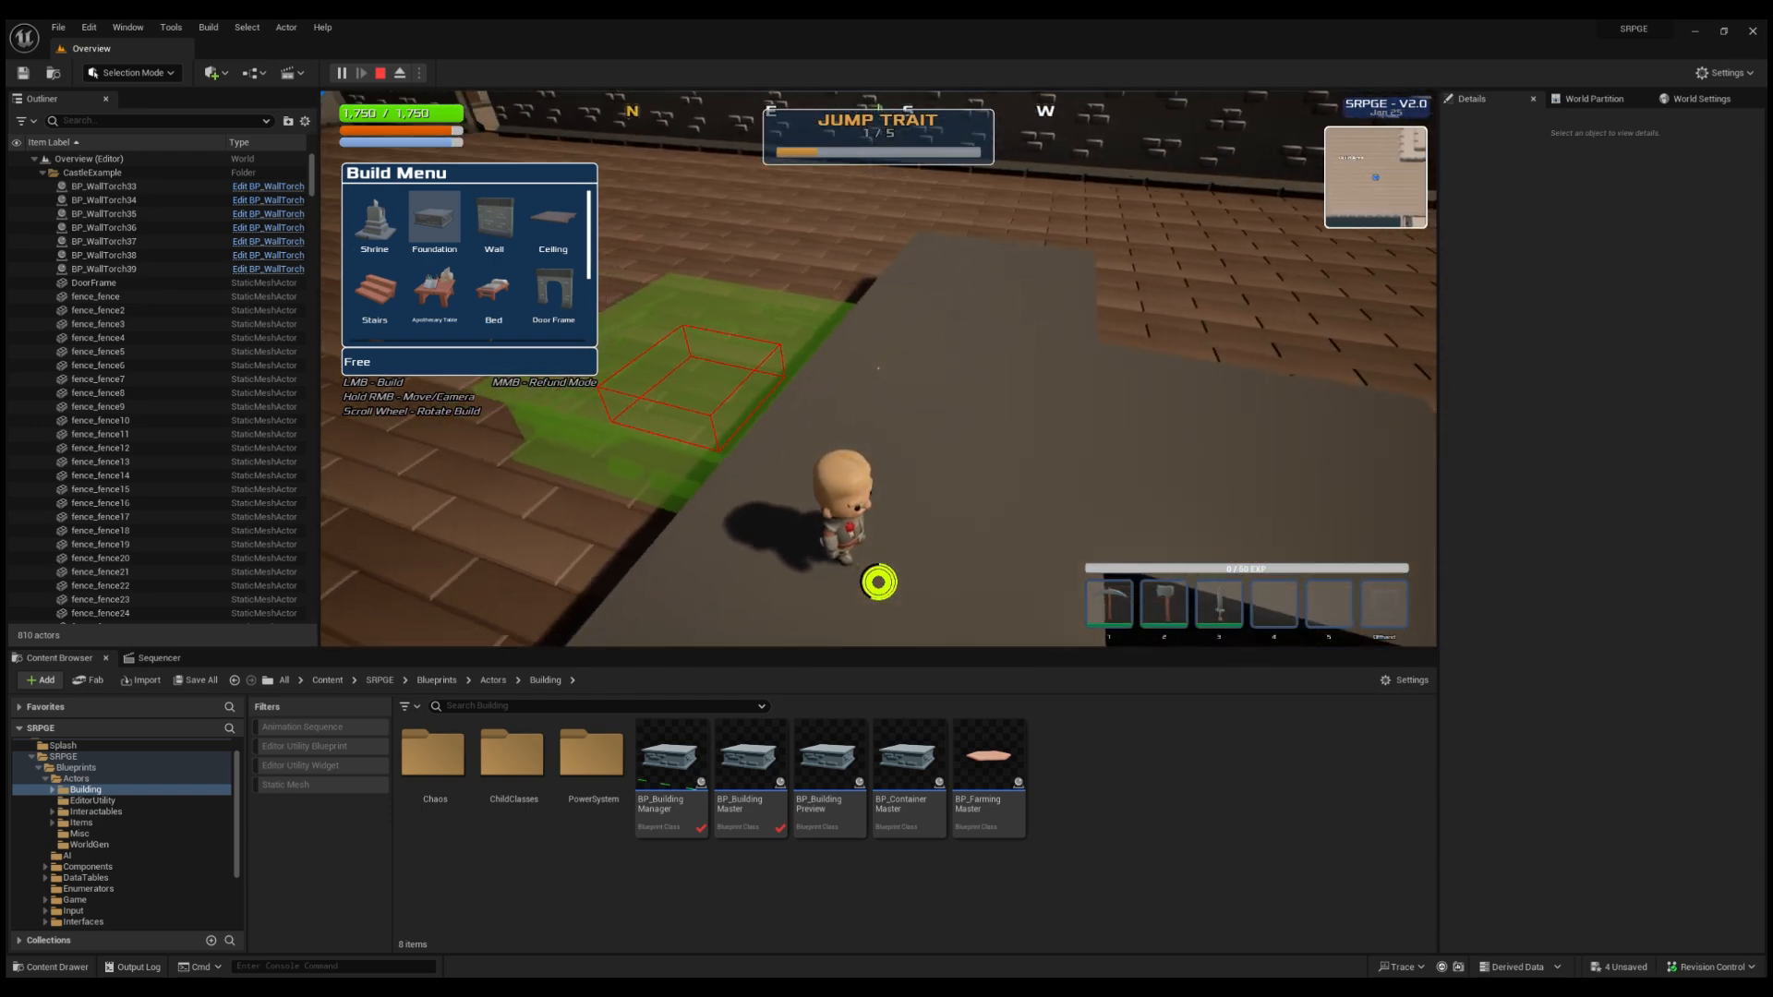
pyautogui.click(878, 368)
# Build walls on the outer foundation, leave build mode and quit the game test.
pyautogui.click(490, 222)
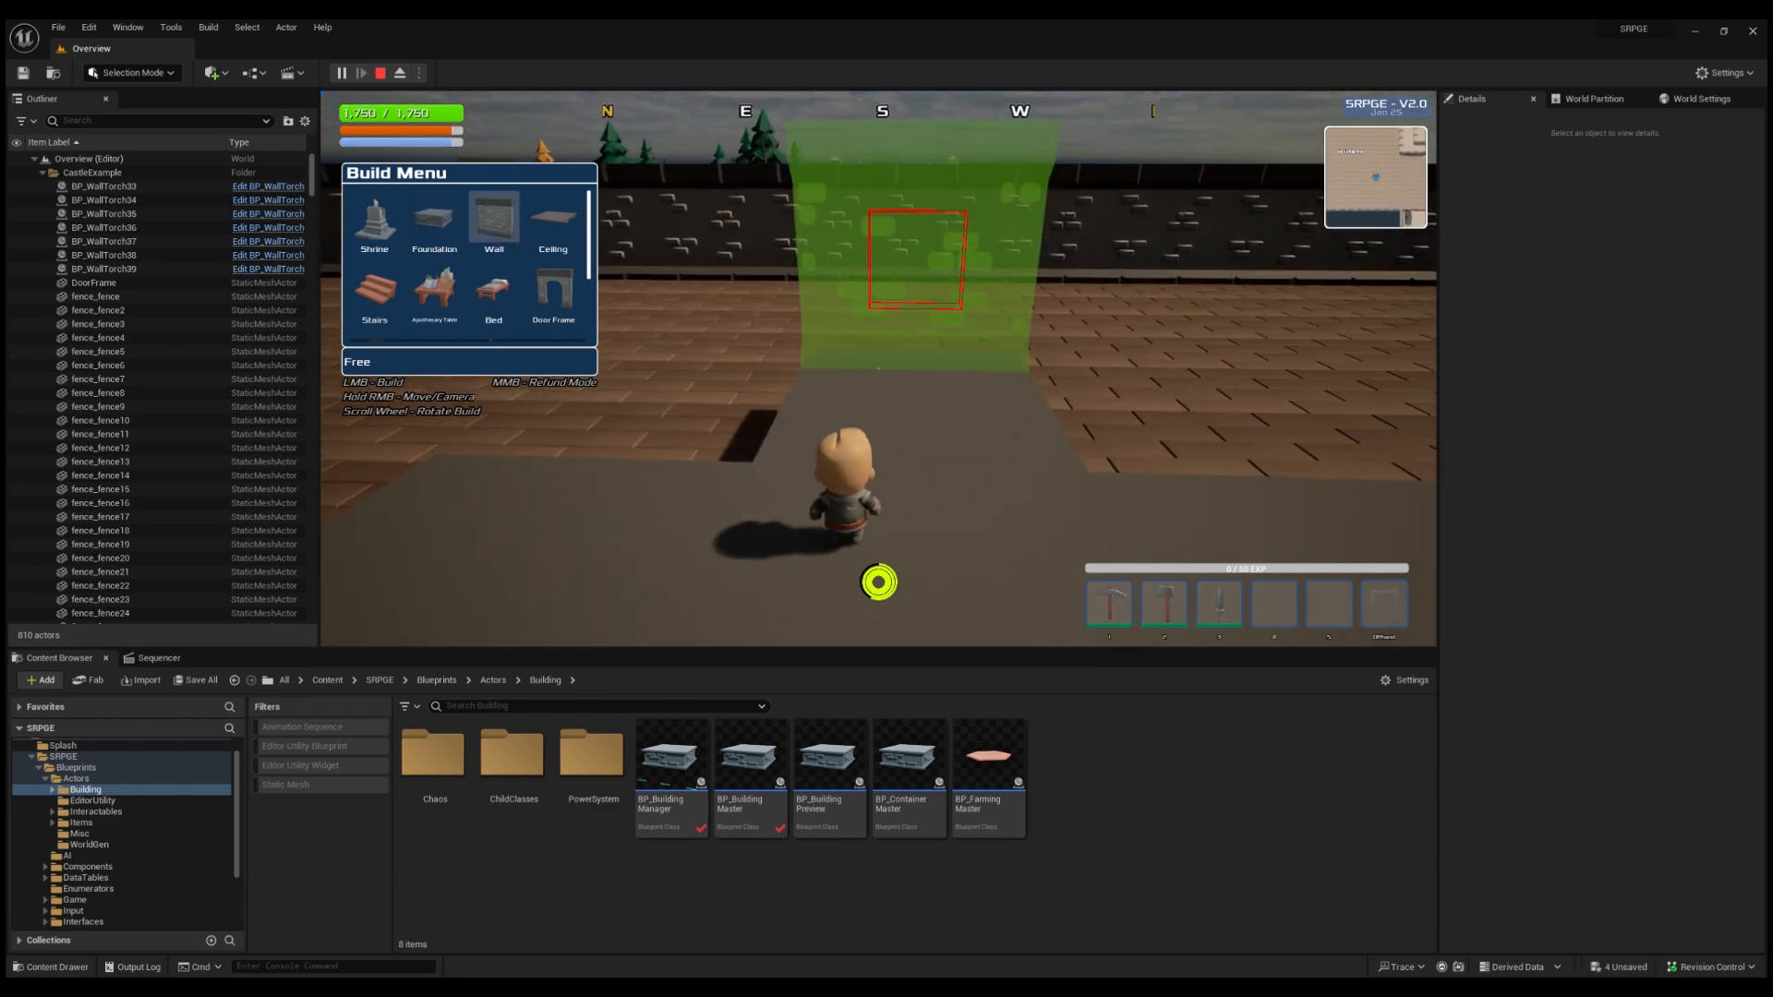
pyautogui.moveTo(879, 368); pyautogui.dragTo(886, 279, button='right')
pyautogui.click(879, 368)
pyautogui.press('s')
pyautogui.press('b')
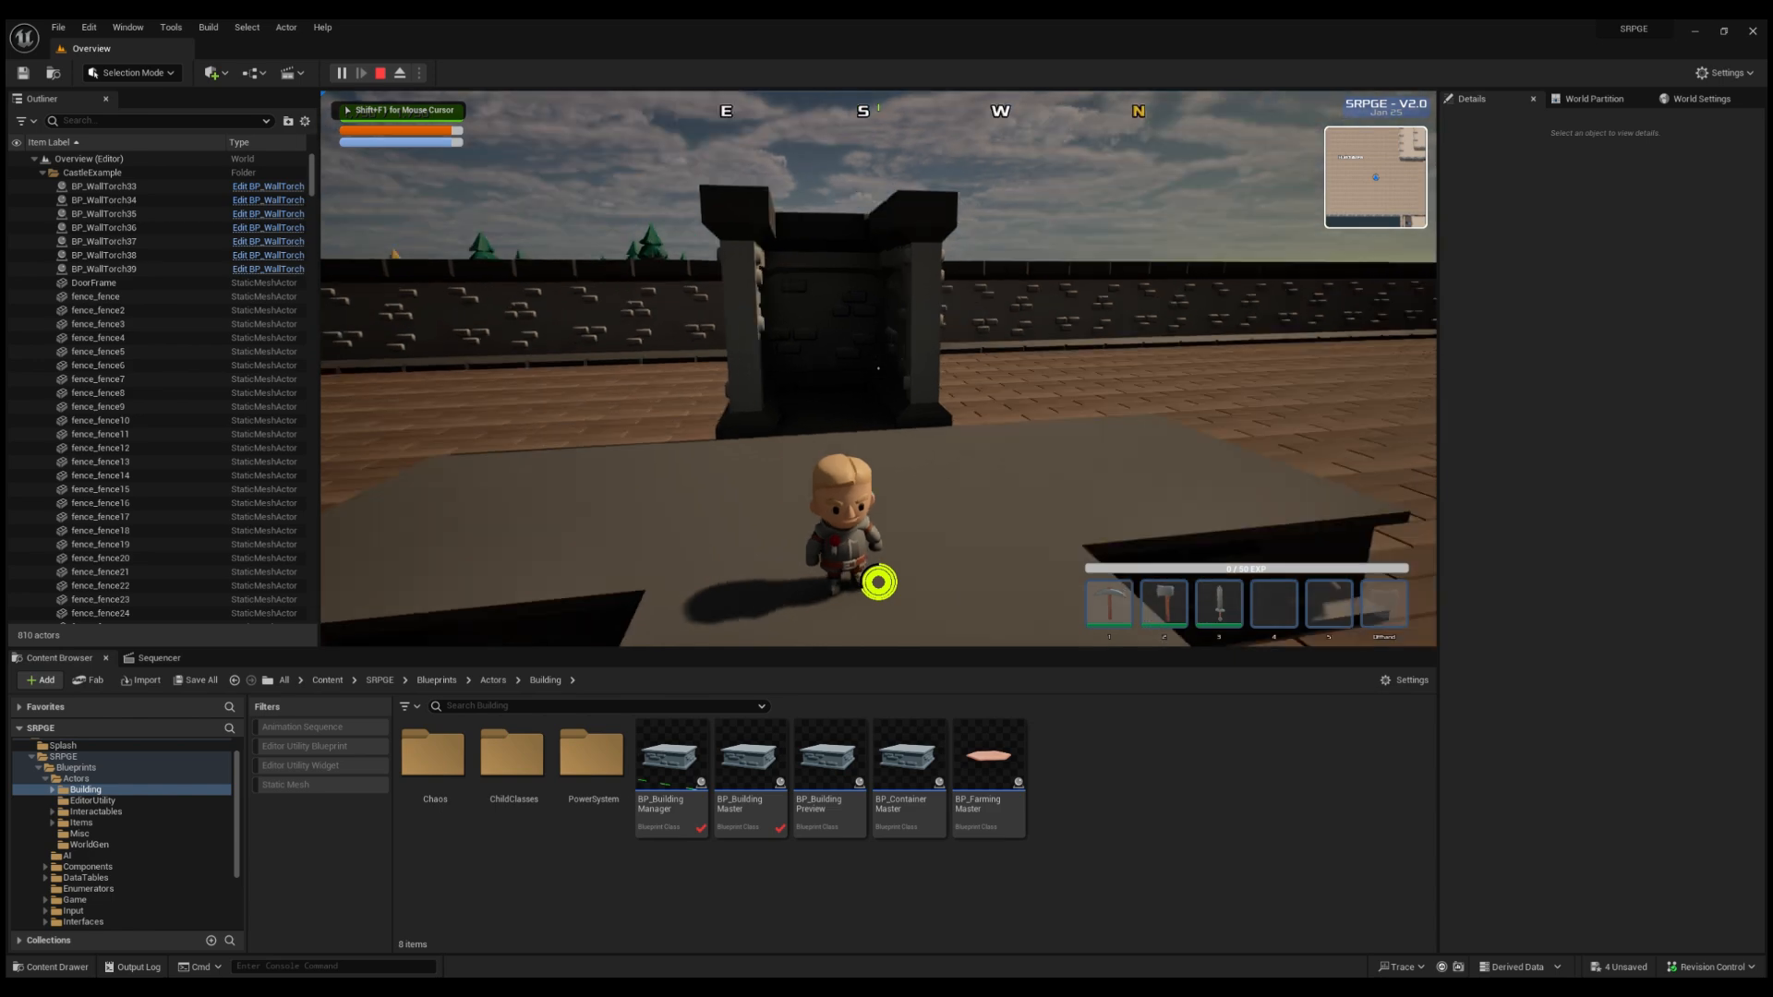
pyautogui.press('Escape')
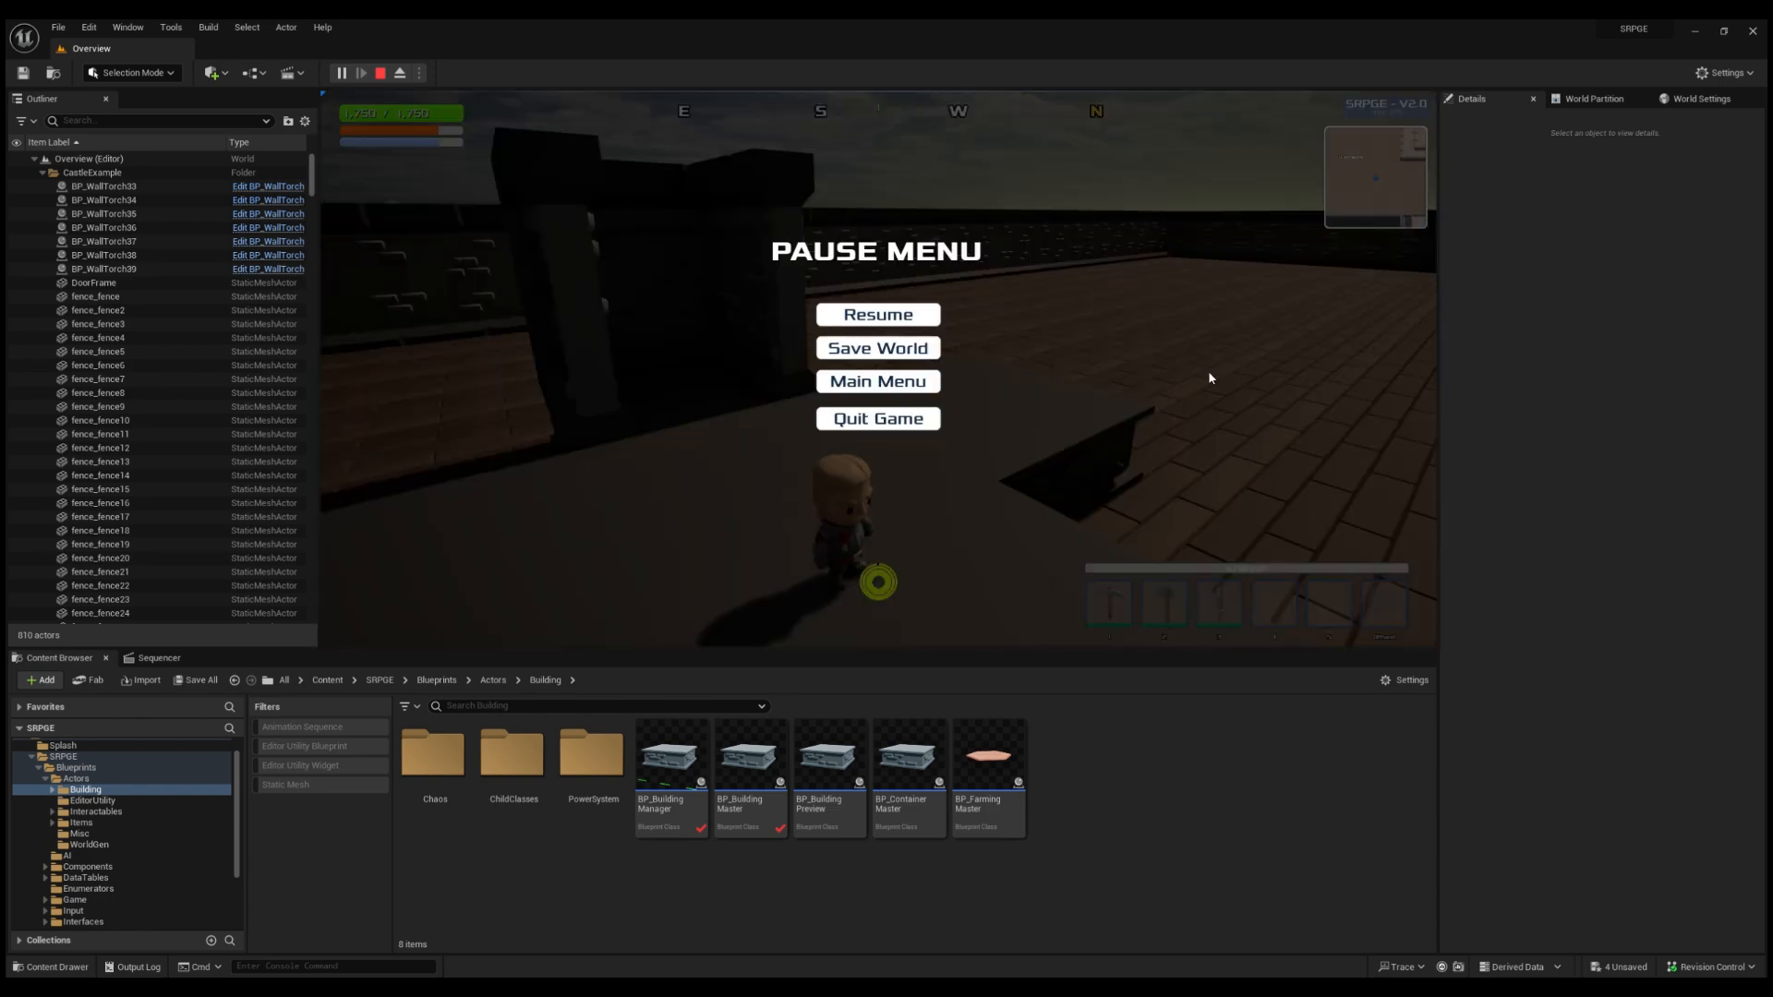
pyautogui.click(906, 420)
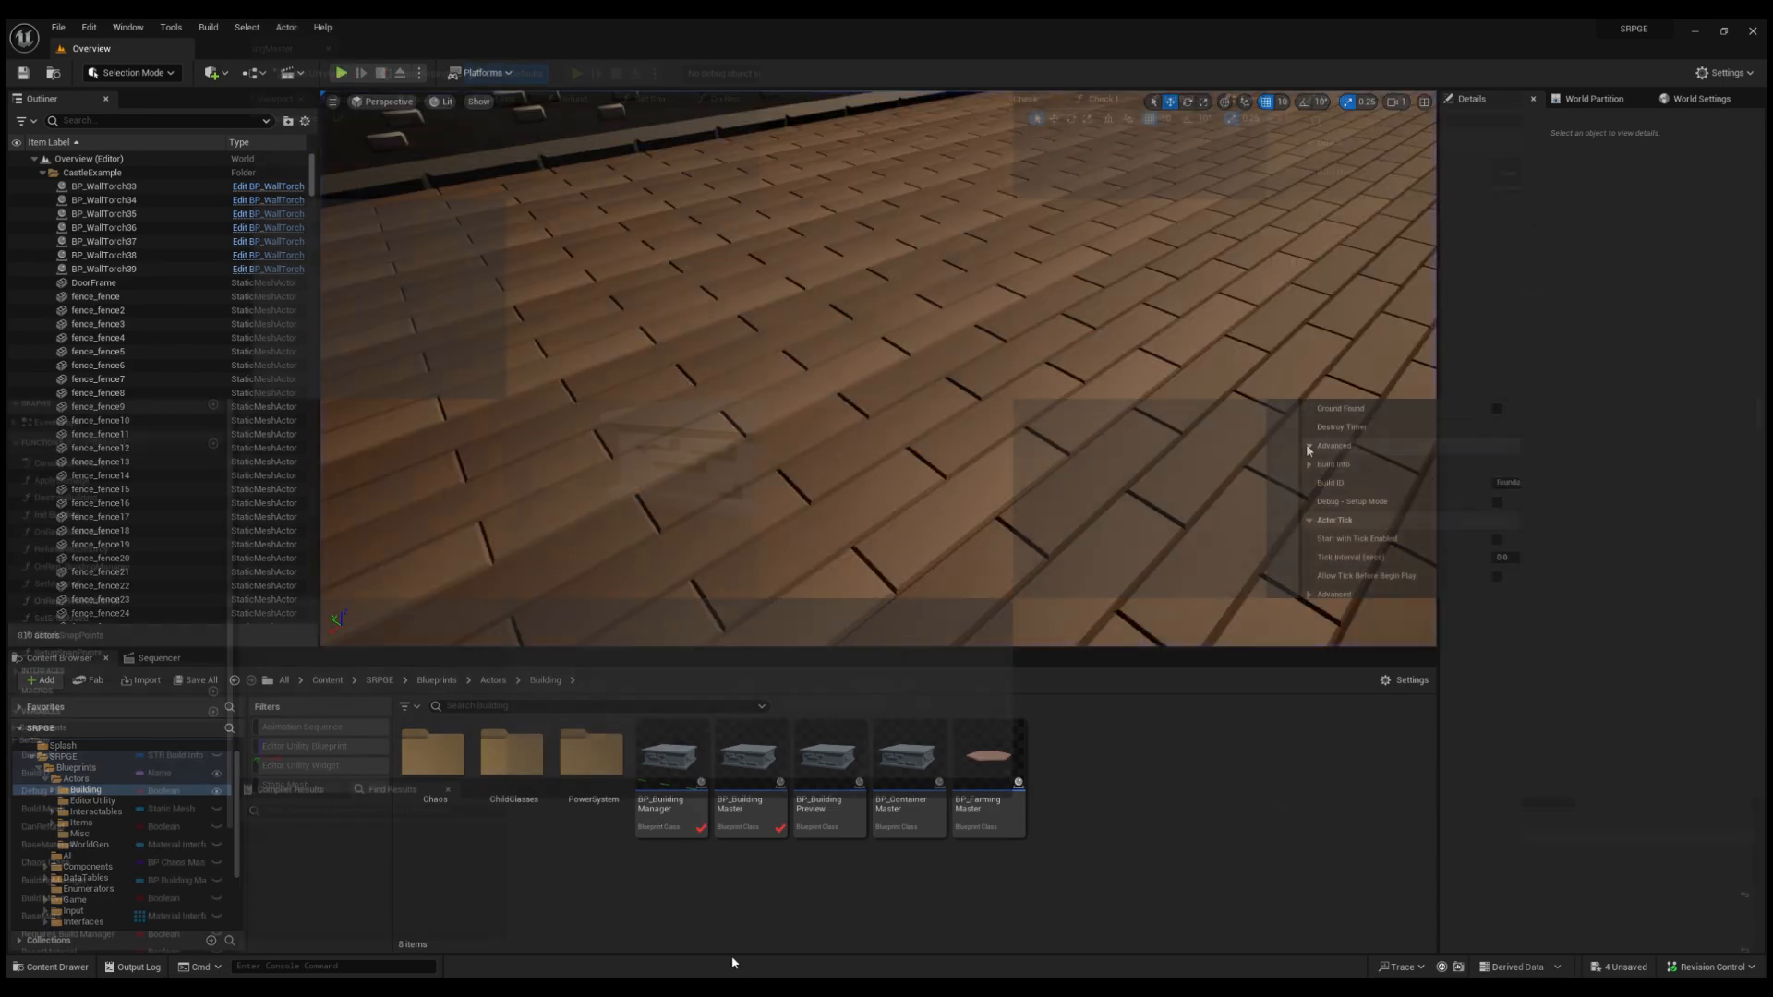
# Enable Debug - Setup Mode in the BP_BuildingMaster blueprint and inspect the foundation's snap previews from several angles.
pyautogui.doubleClick(750, 762)
pyautogui.click(1311, 446)
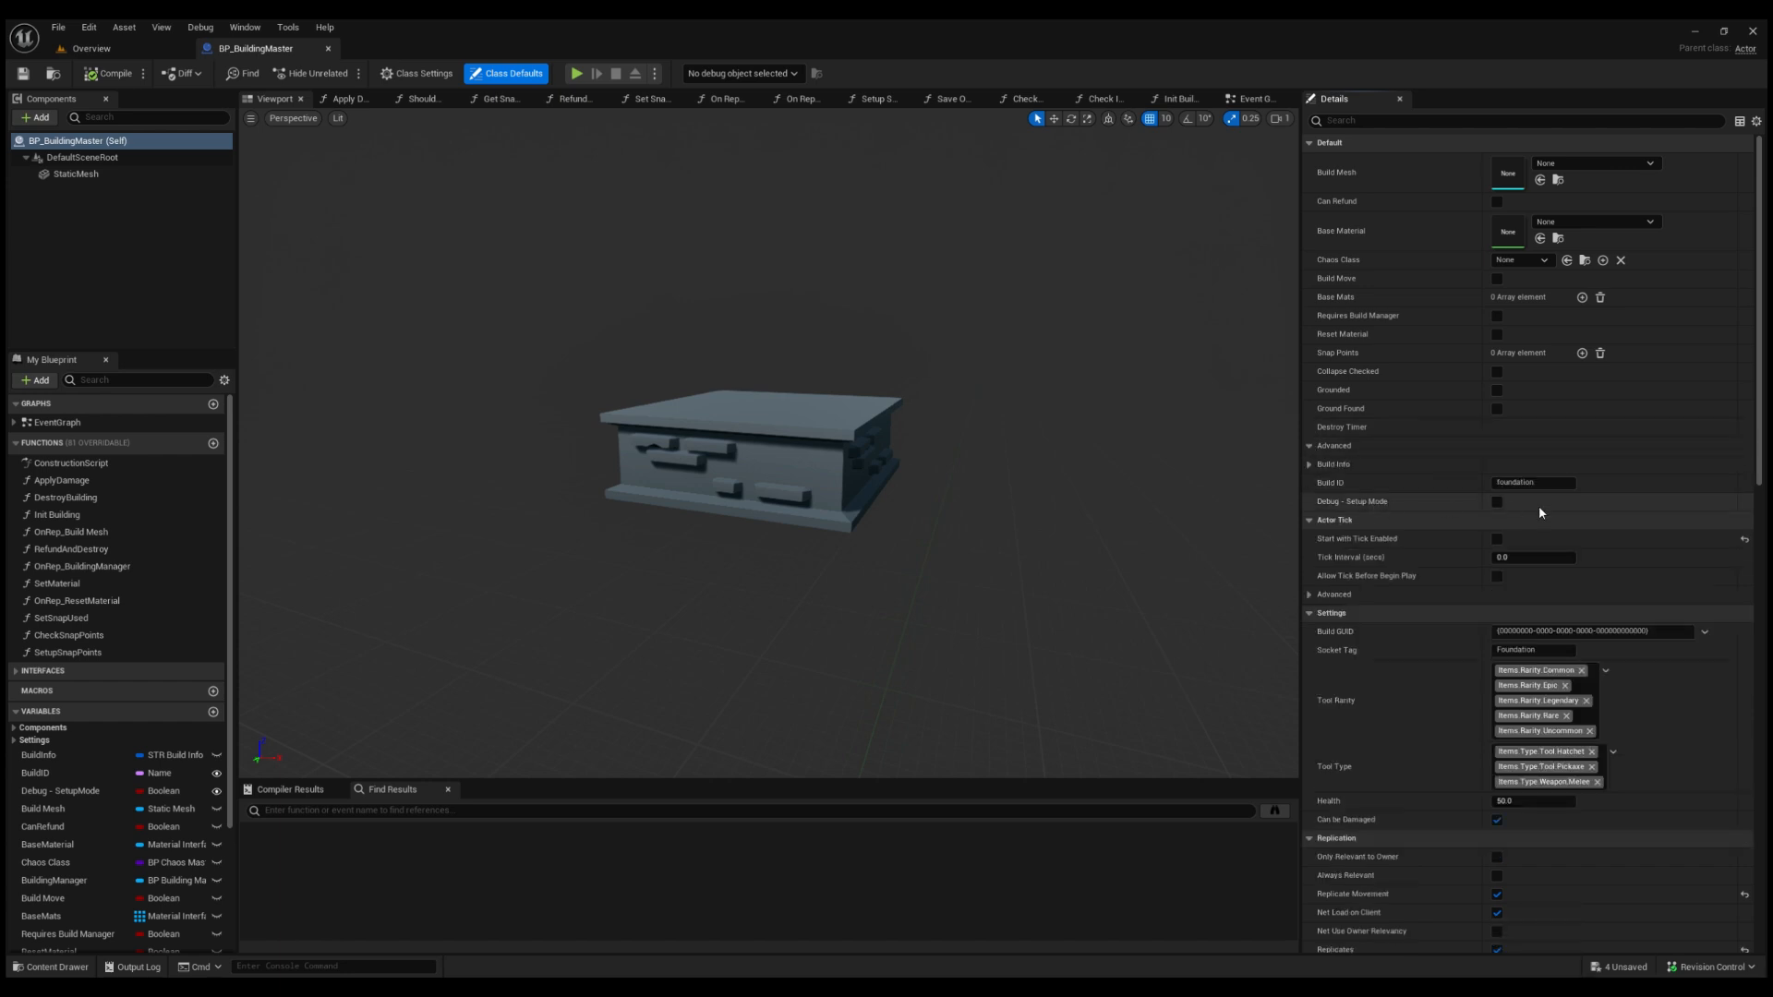
pyautogui.click(1497, 502)
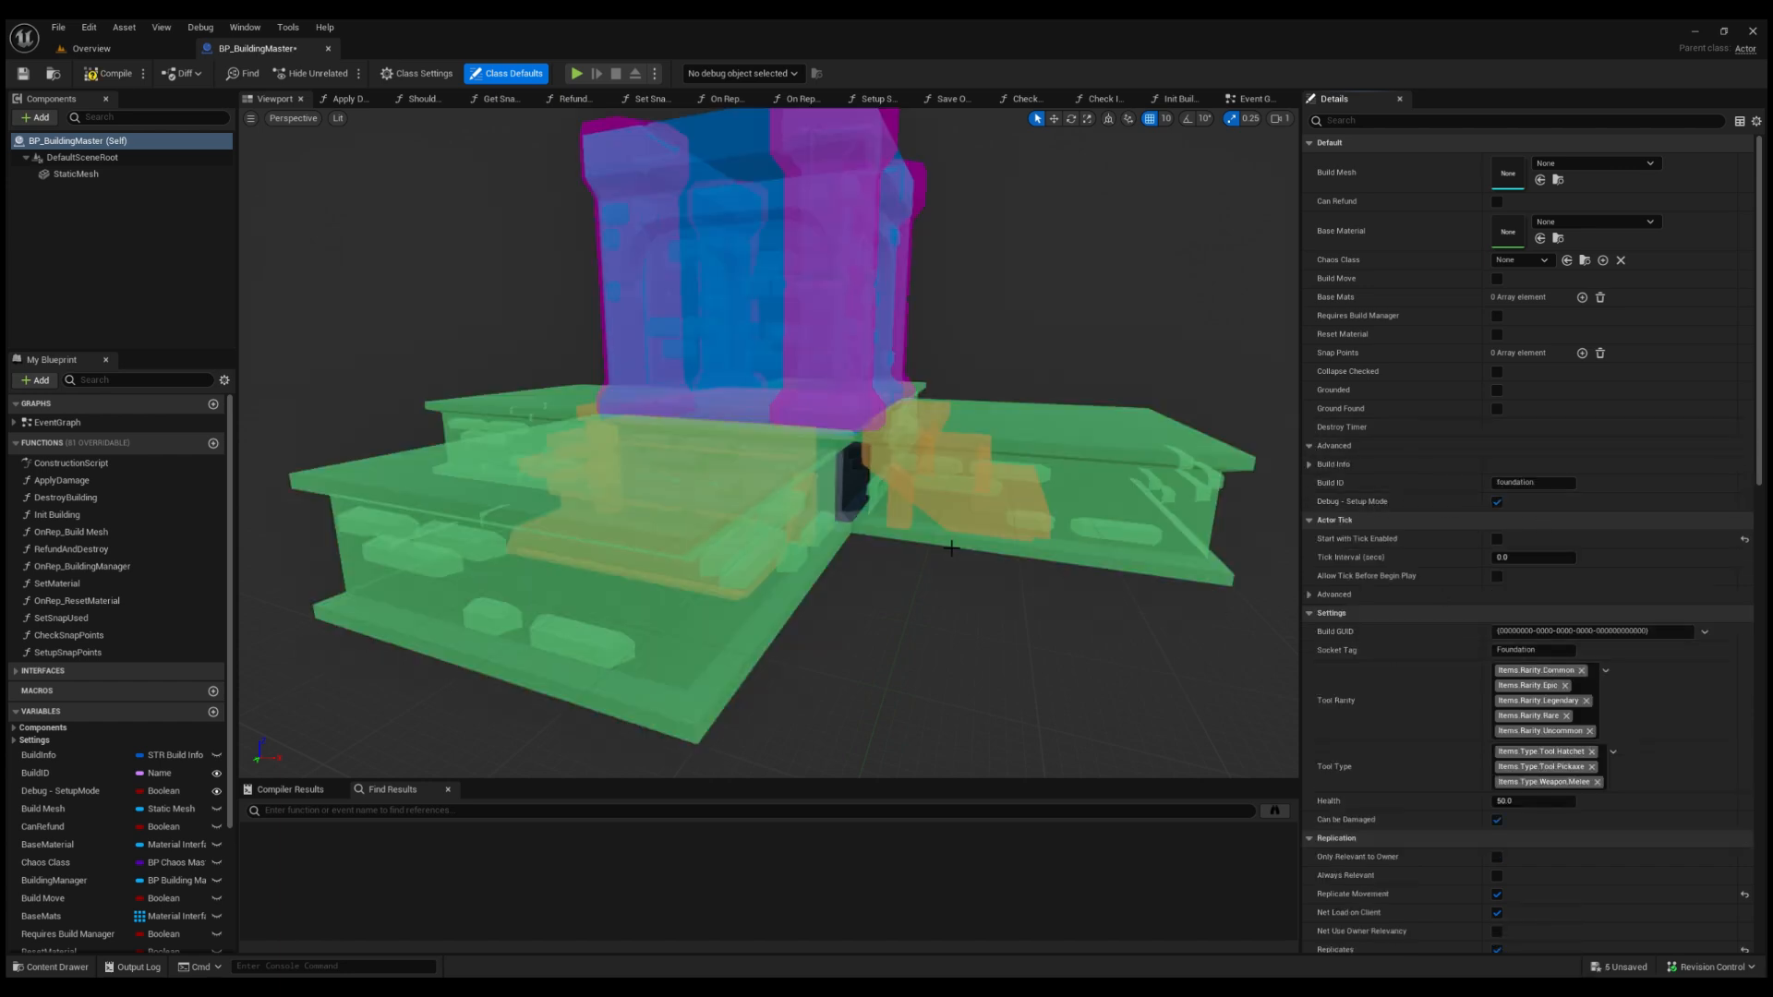
pyautogui.moveTo(951, 514); pyautogui.dragTo(922, 480, button='right')
pyautogui.moveTo(763, 363); pyautogui.dragTo(787, 363, button='right')
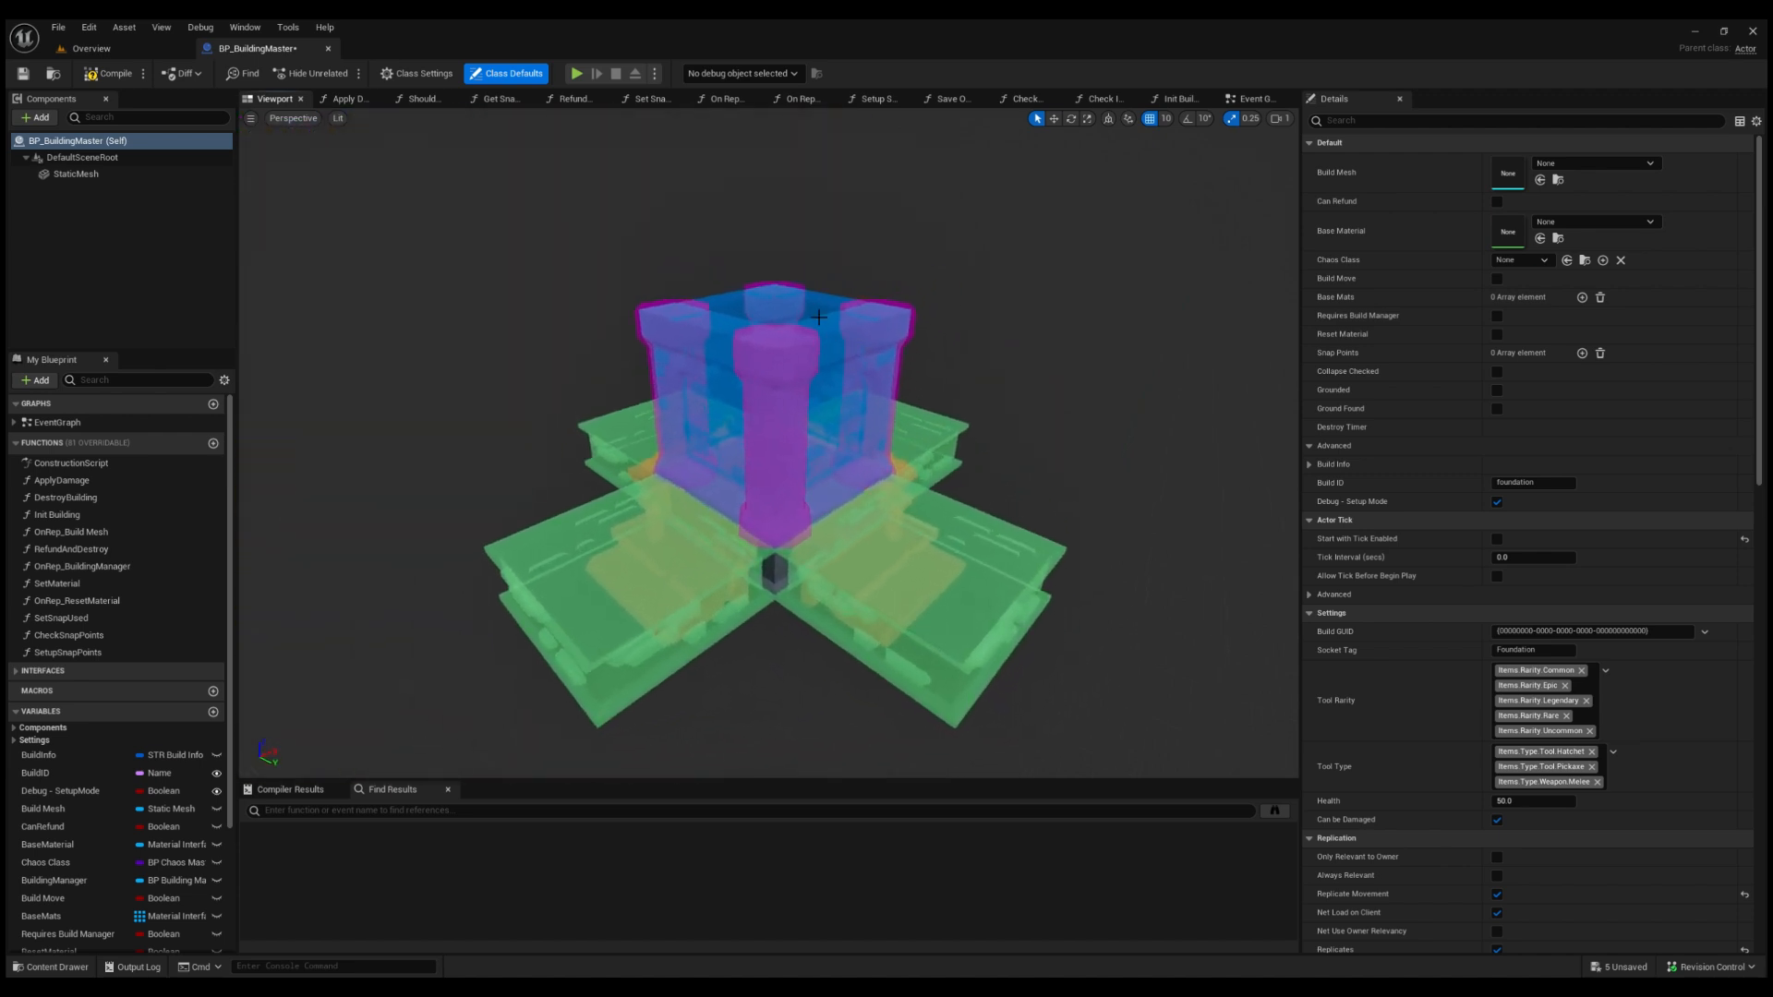
pyautogui.moveTo(647, 537)
pyautogui.mouseDown(button='right')
pyautogui.moveTo(739, 537)
pyautogui.moveTo(591, 536)
pyautogui.moveTo(684, 517)
pyautogui.moveTo(665, 519)
pyautogui.mouseUp(button='right')
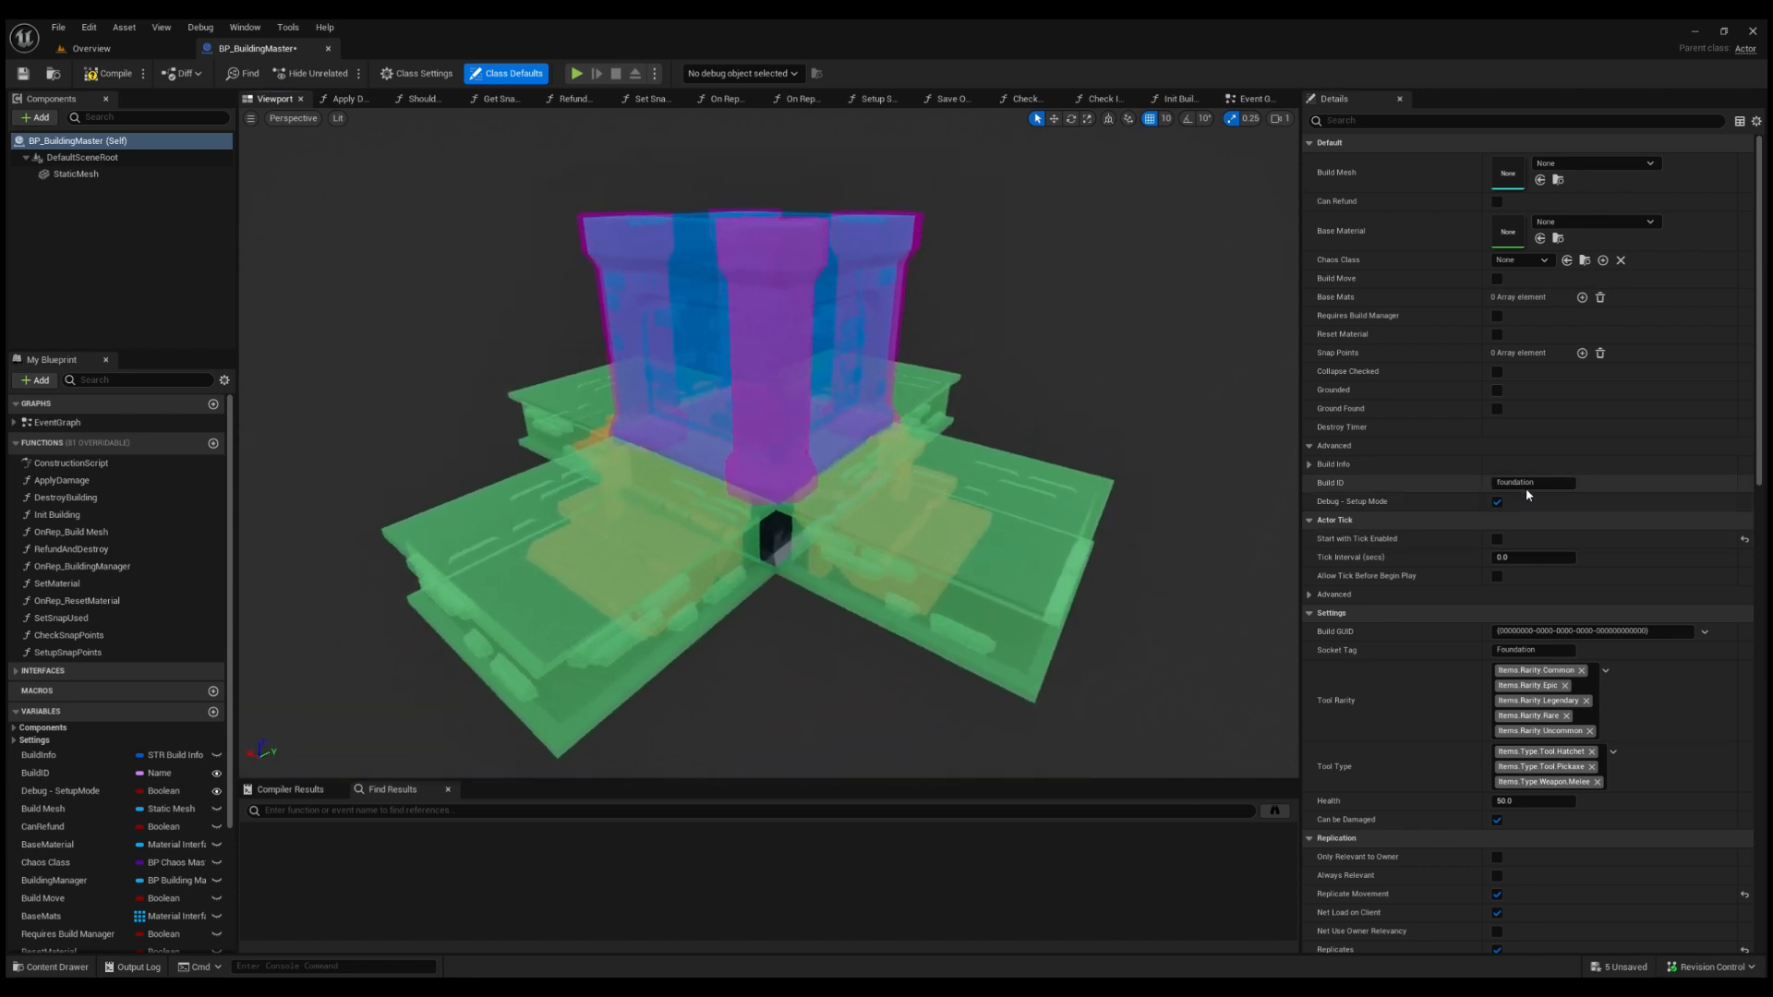
# Set the Build ID to wall and inspect the wall's snap previews.
pyautogui.hotkey('ctrl', 'a')
pyautogui.press('BackSpace')
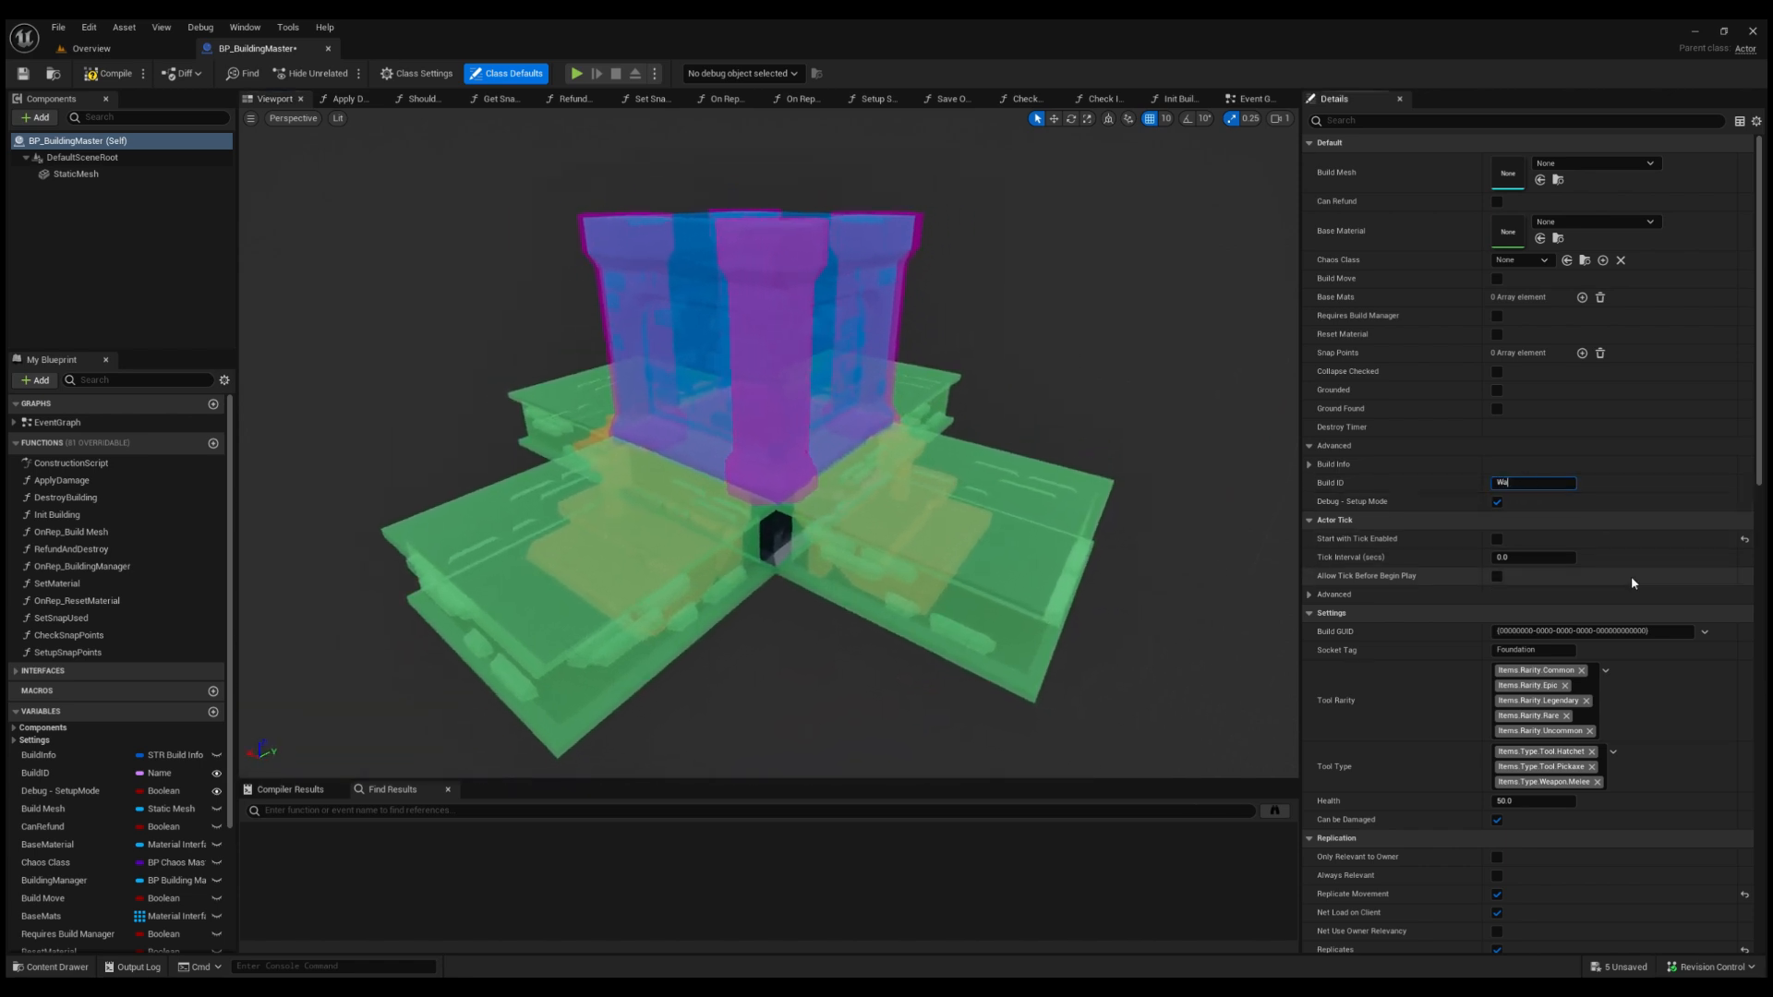
pyautogui.write('wall')
pyautogui.press('Return')
pyautogui.moveTo(1114, 560); pyautogui.dragTo(757, 471, button='right')
pyautogui.moveTo(1061, 628); pyautogui.dragTo(1068, 628, button='right')
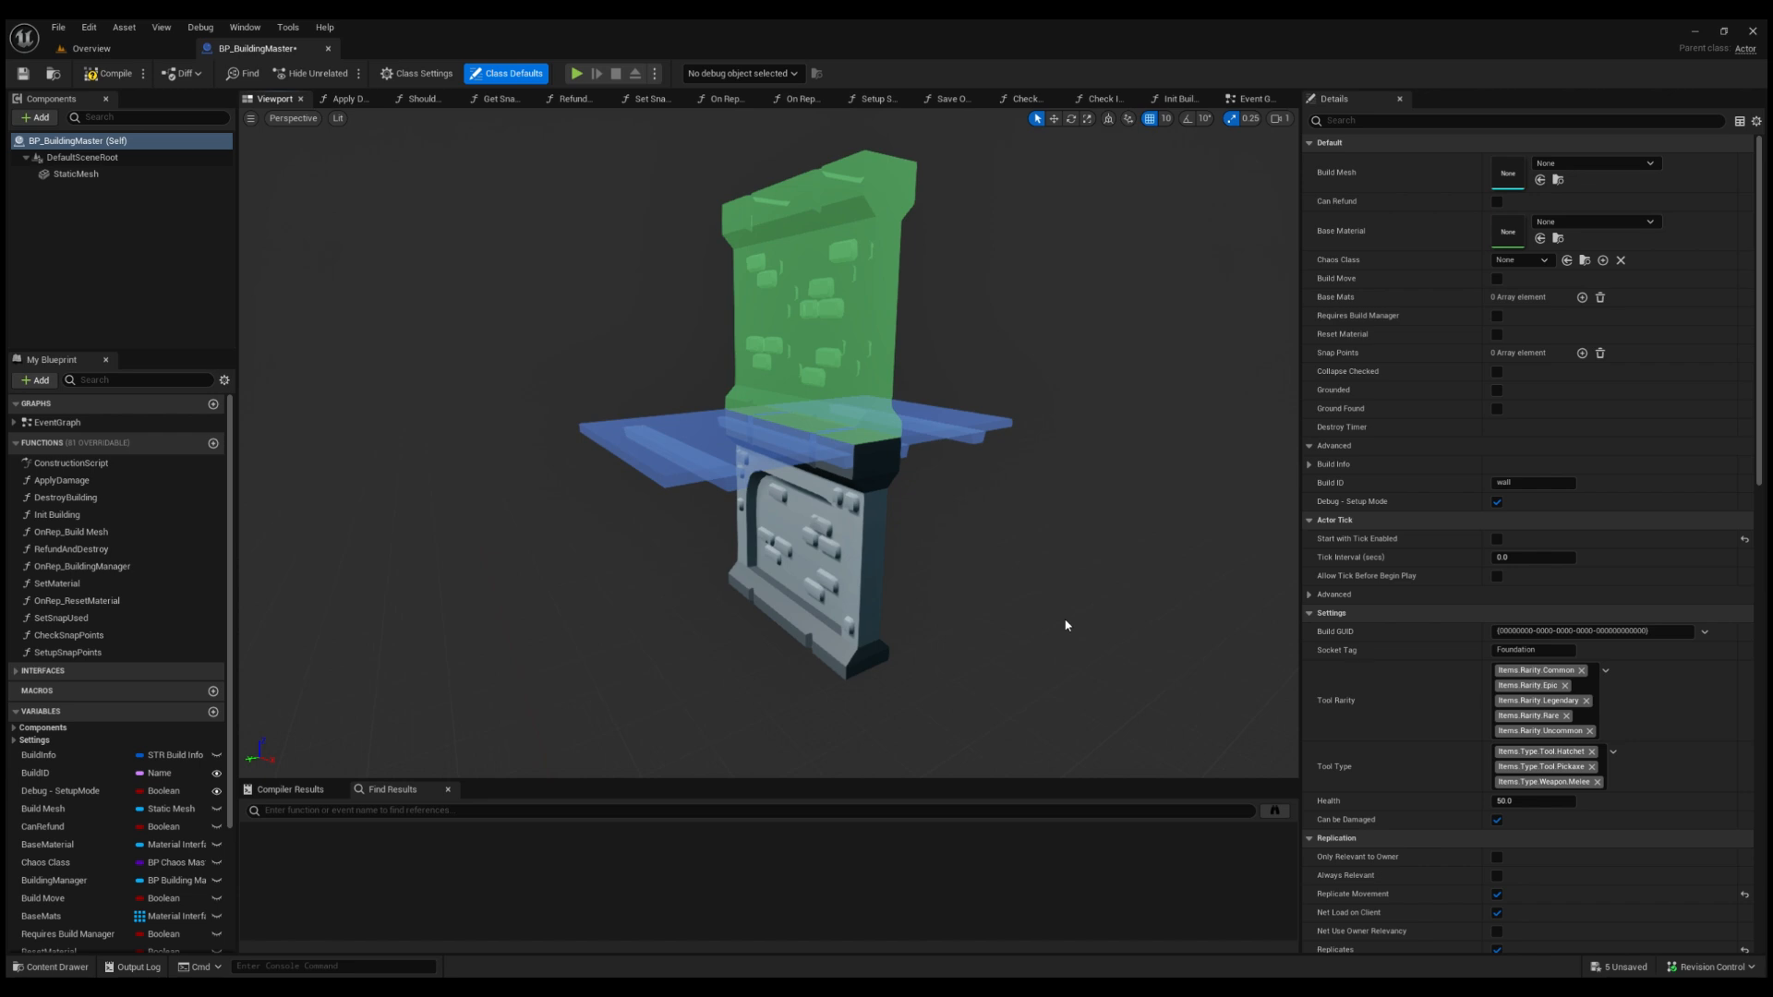
# Open the DT_Buildings data table from the DataTables folder and select its Wall row.
pyautogui.click(92, 48)
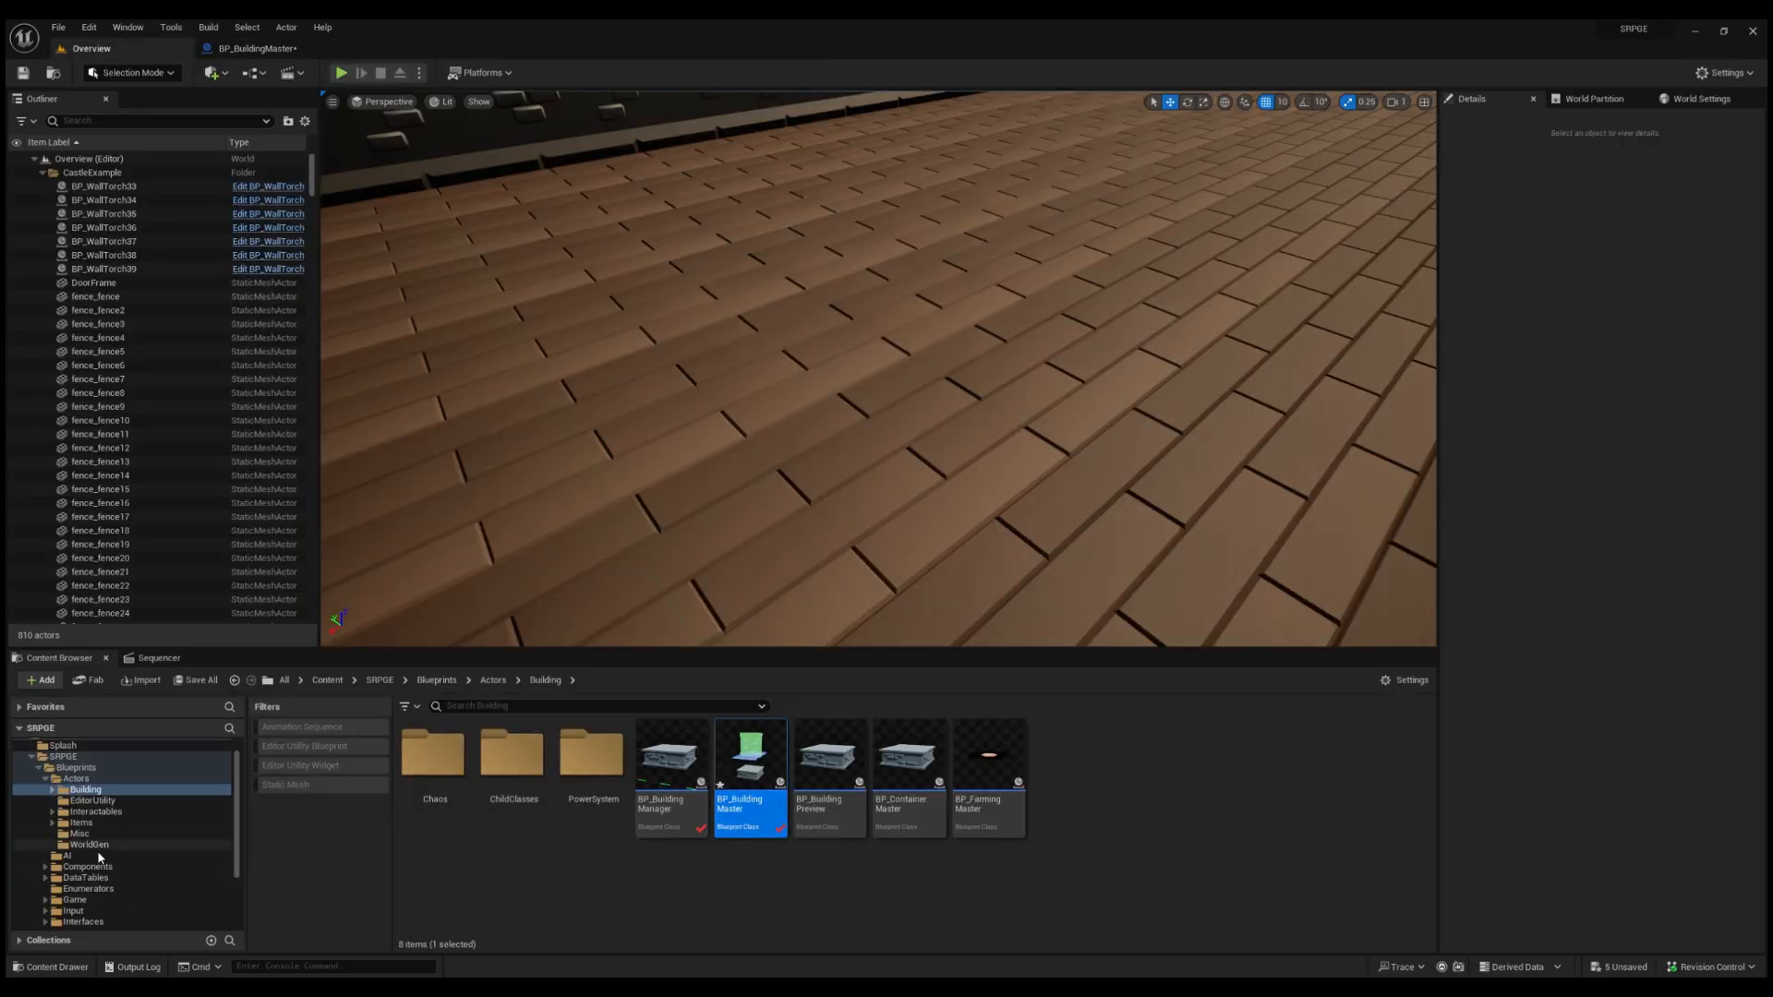
pyautogui.click(85, 879)
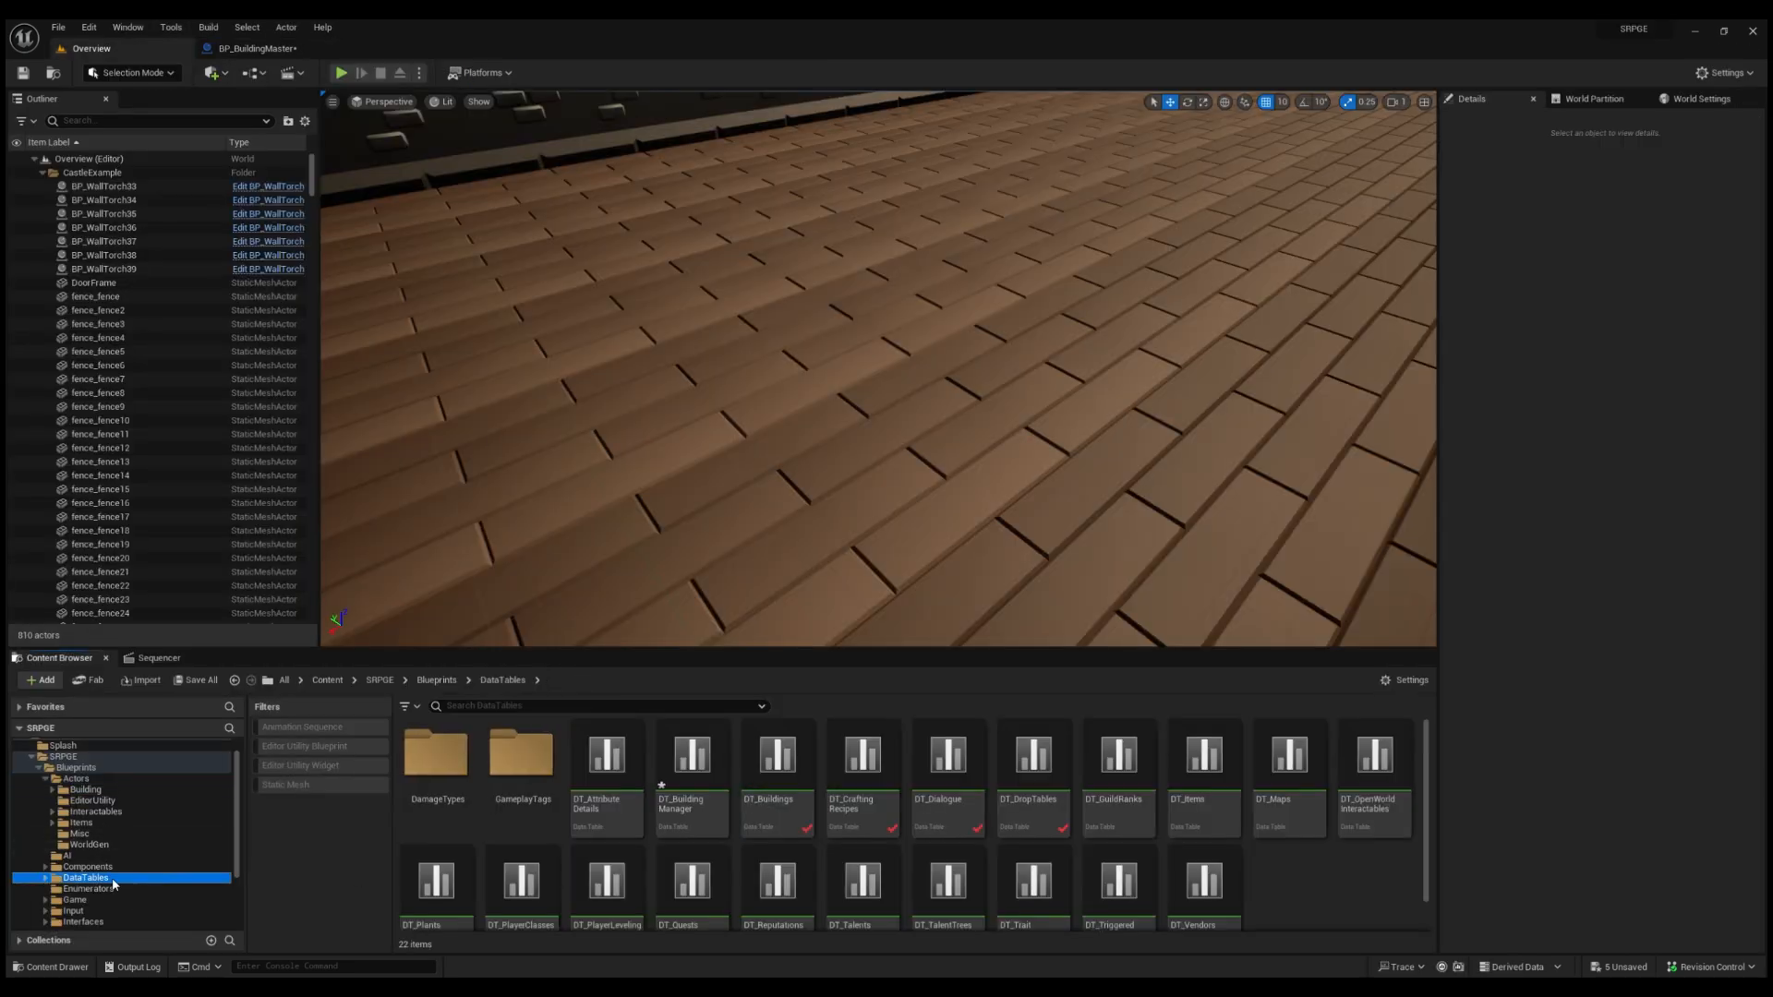
pyautogui.doubleClick(801, 790)
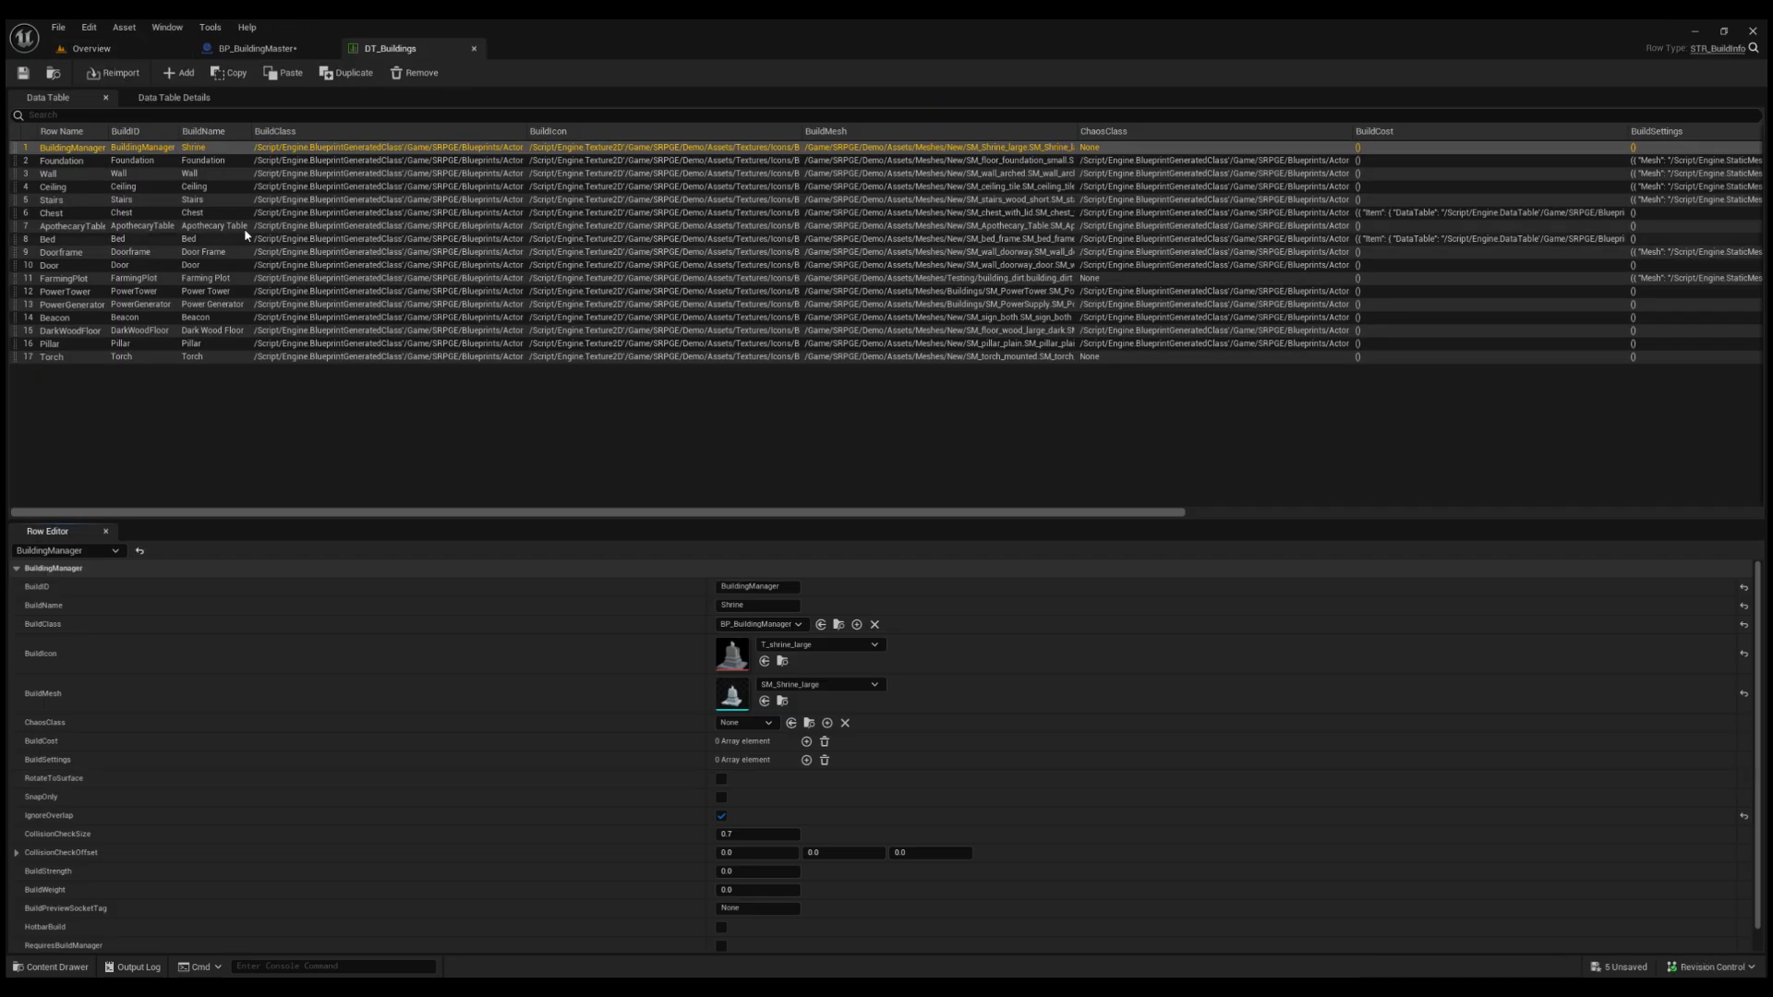
pyautogui.click(68, 174)
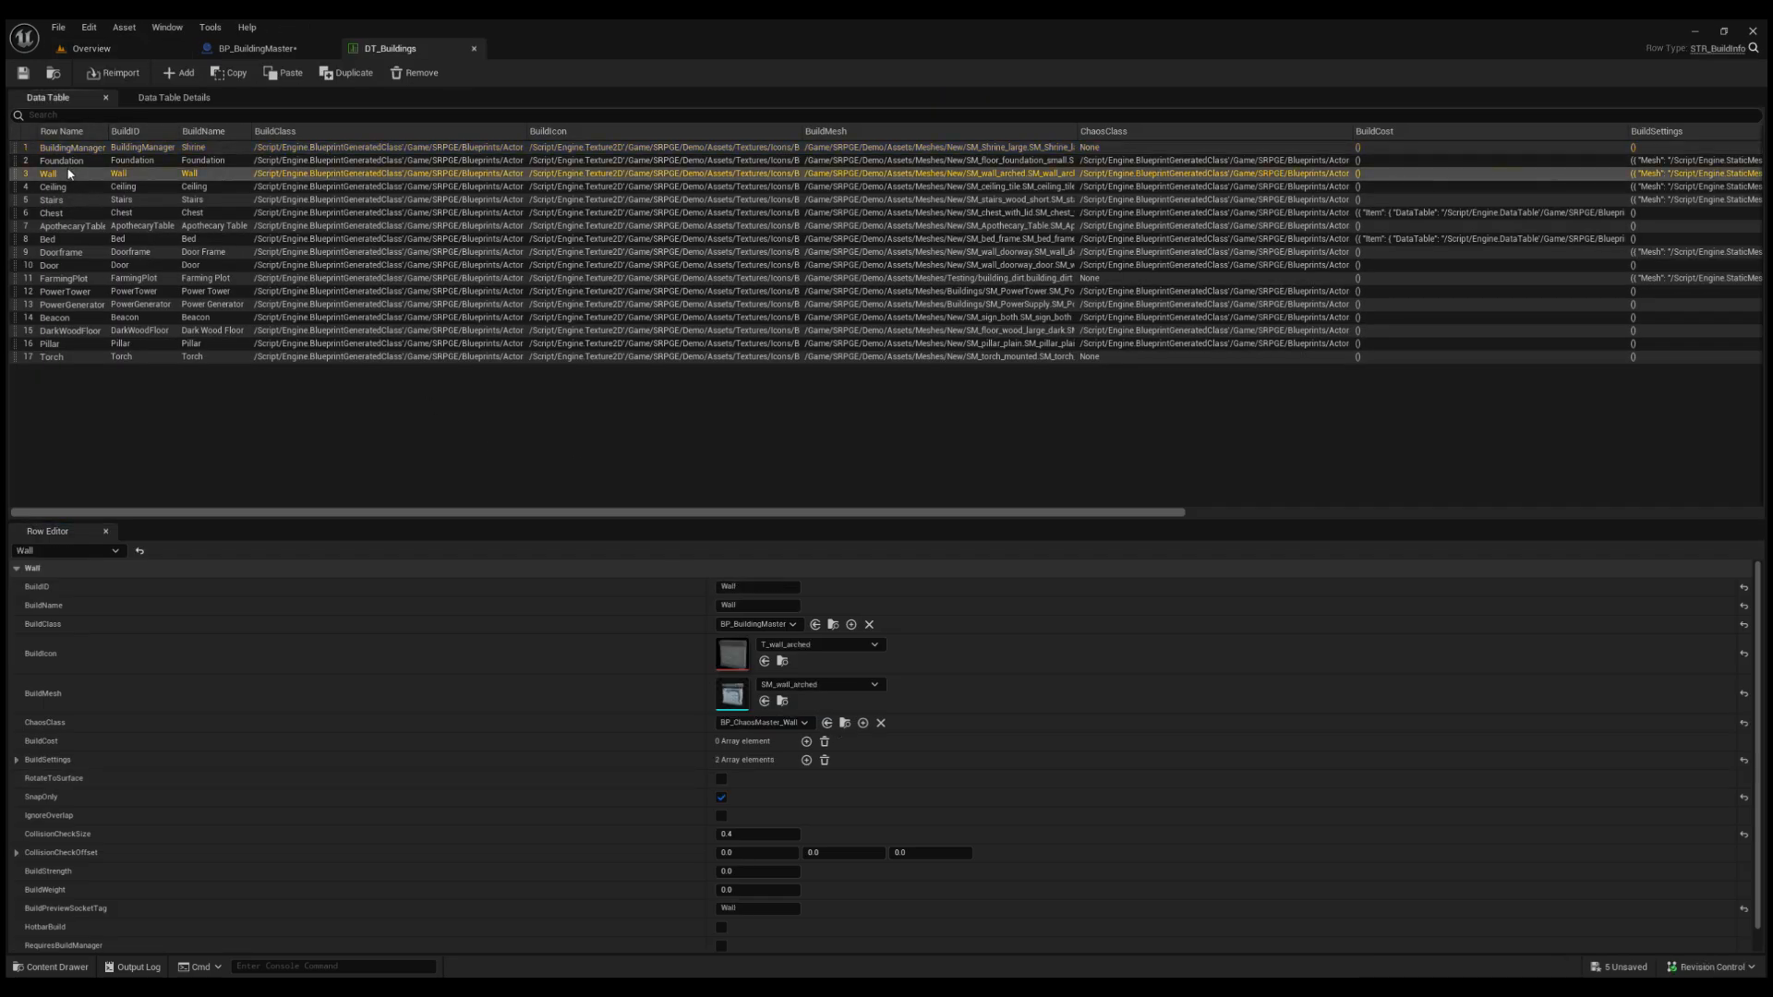
# Examine the mesh, building tag, position settings and preview color of the Wall row's first BuildSettings entry.
pyautogui.click(17, 761)
pyautogui.scroll(-2, 29, 713)
pyautogui.click(28, 717)
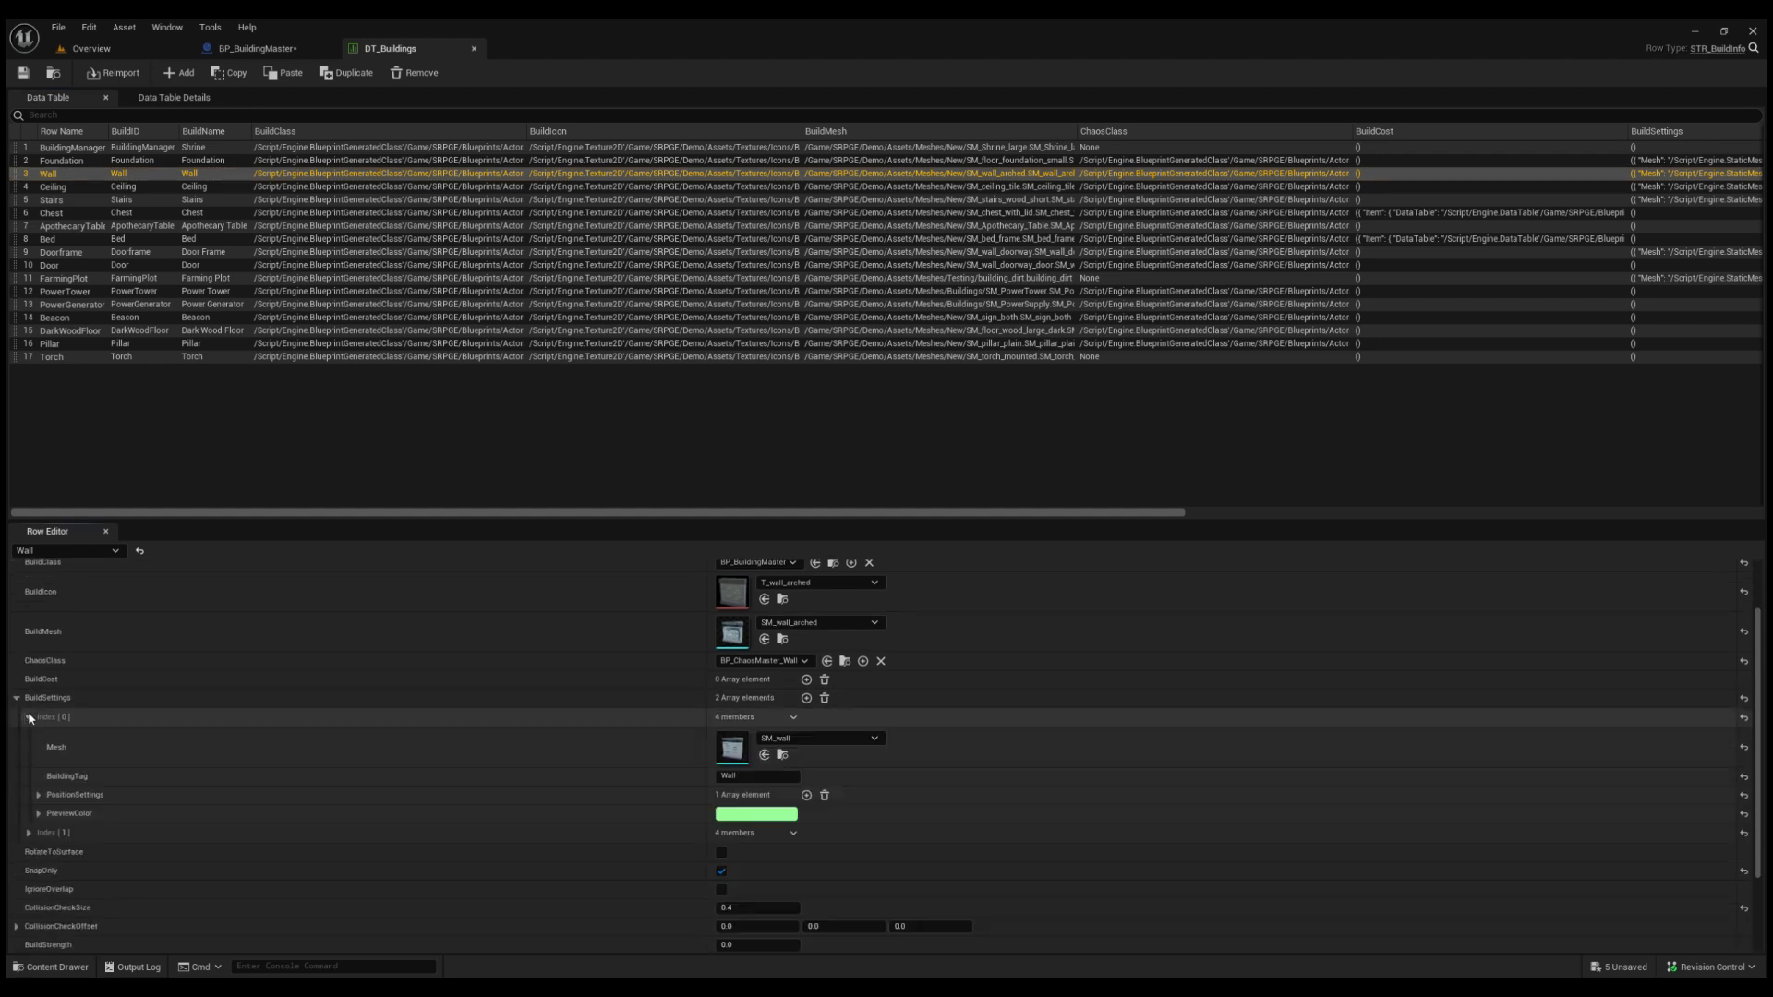
pyautogui.scroll(-3, 57, 720)
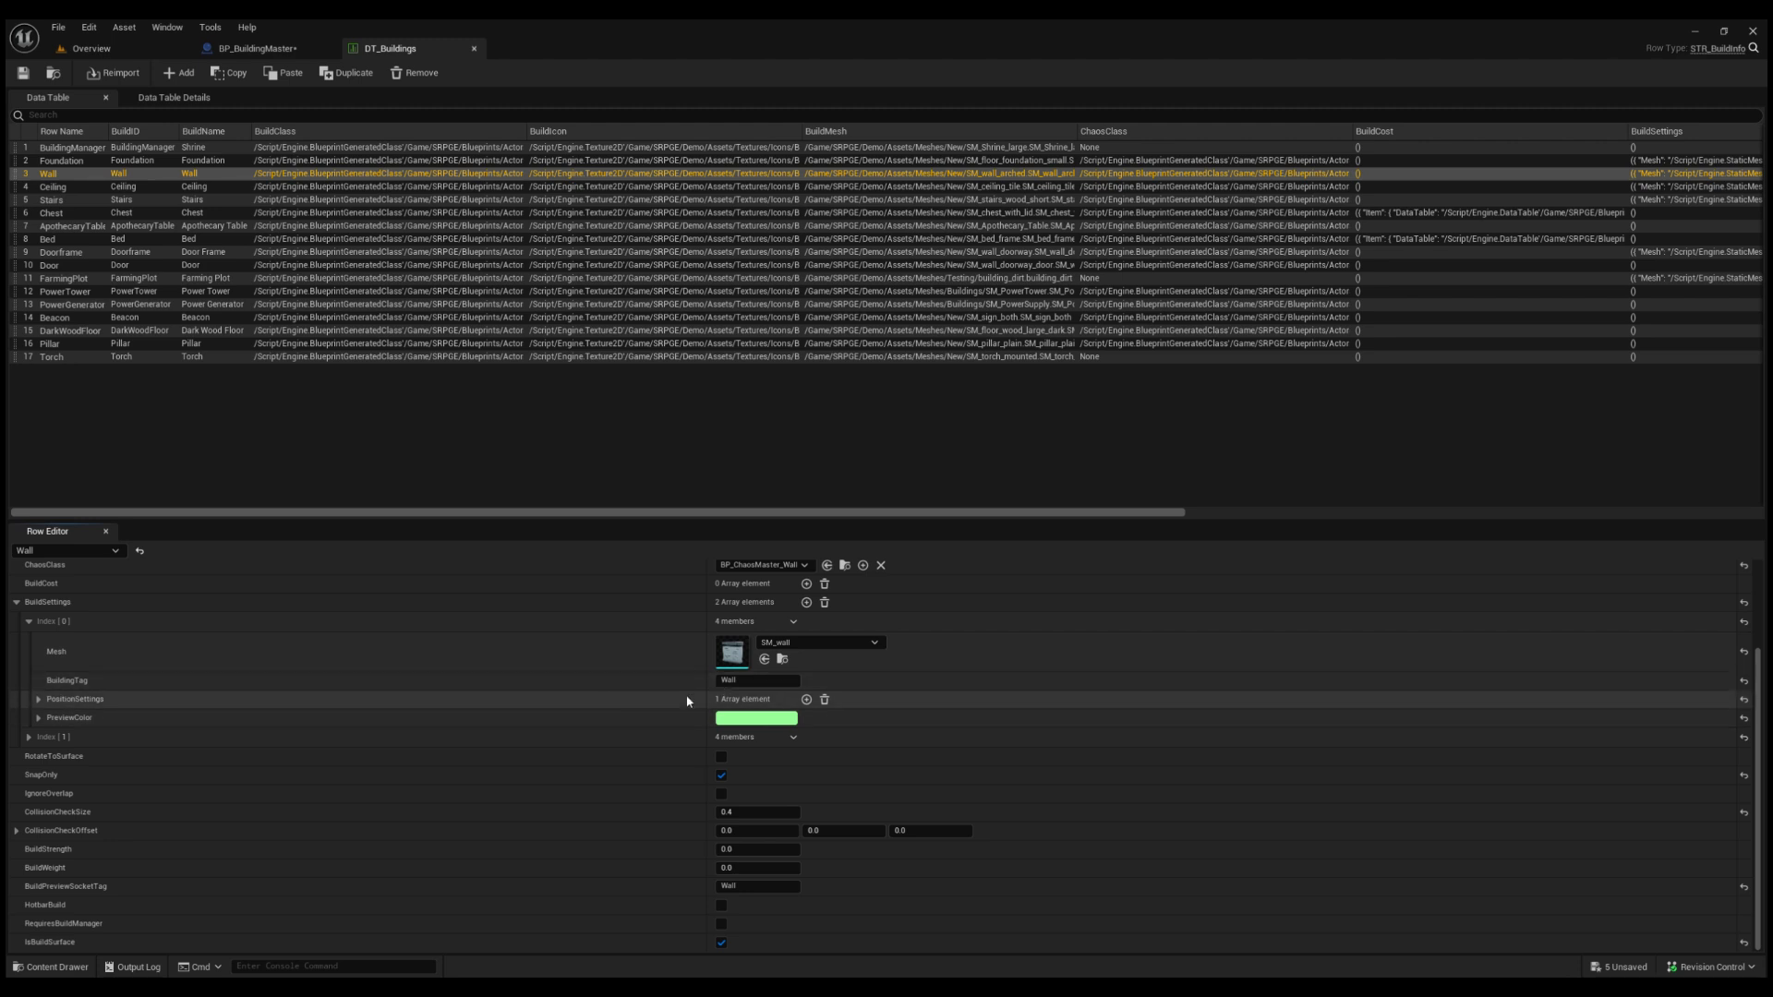
pyautogui.click(39, 699)
pyautogui.click(51, 719)
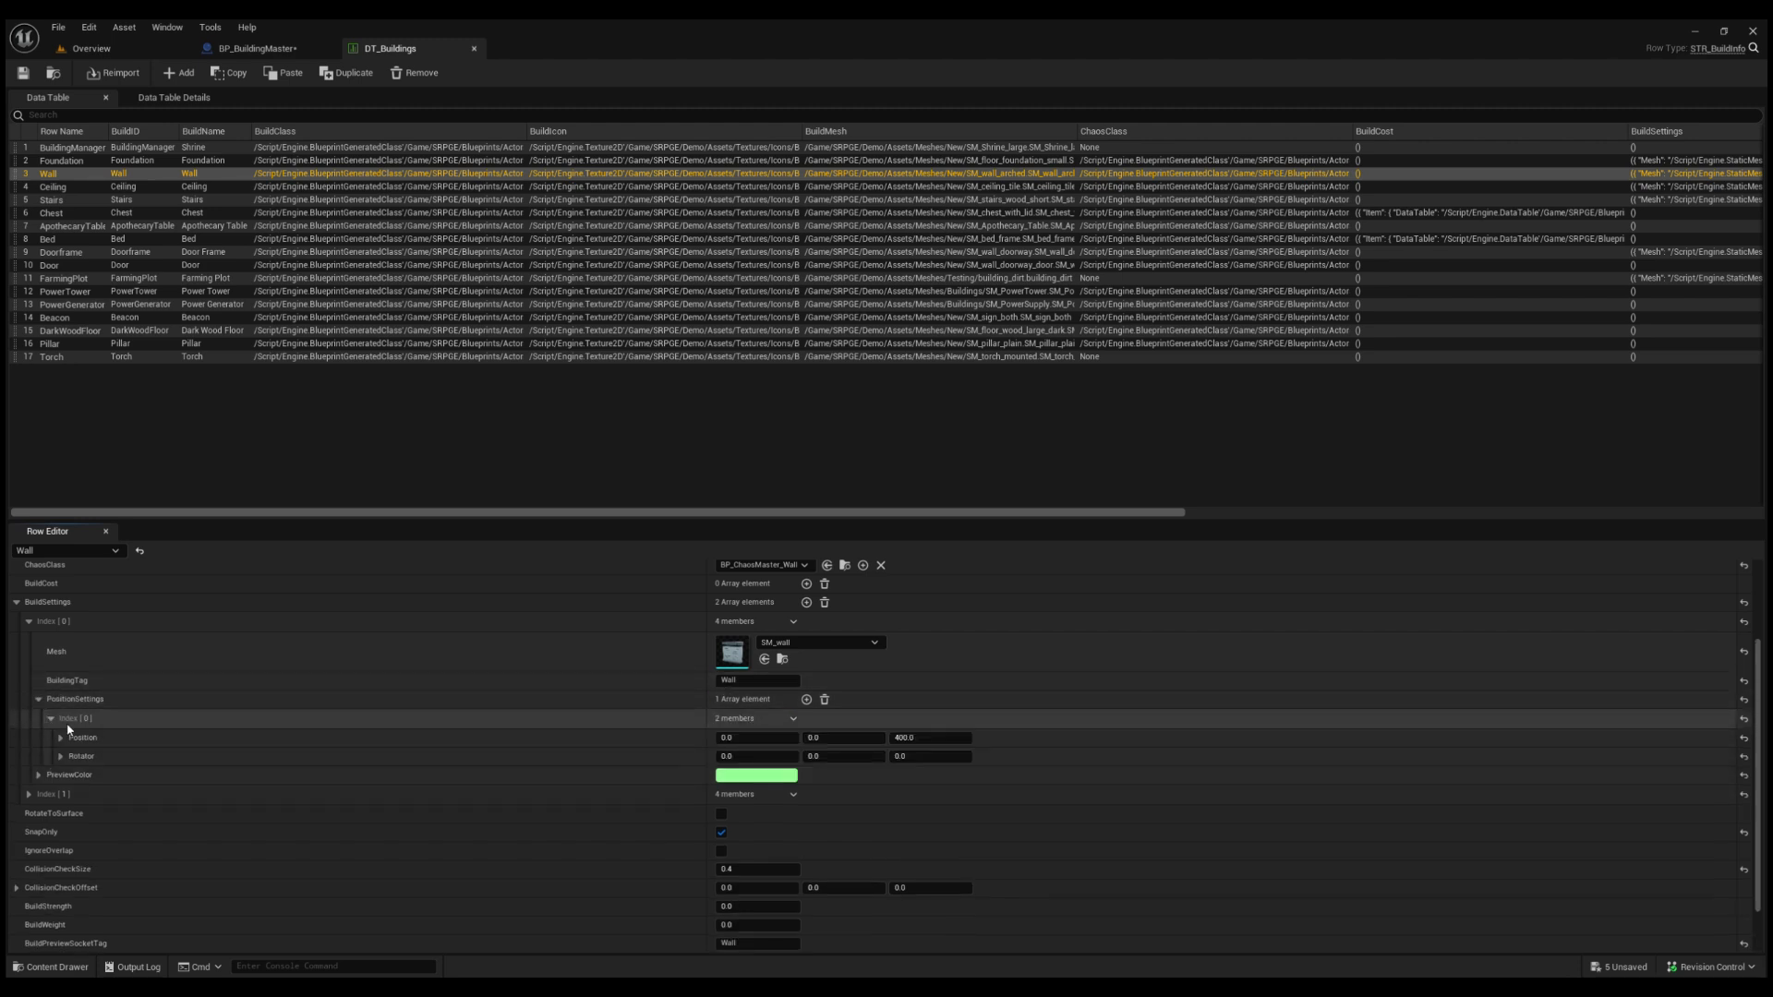
pyautogui.click(39, 776)
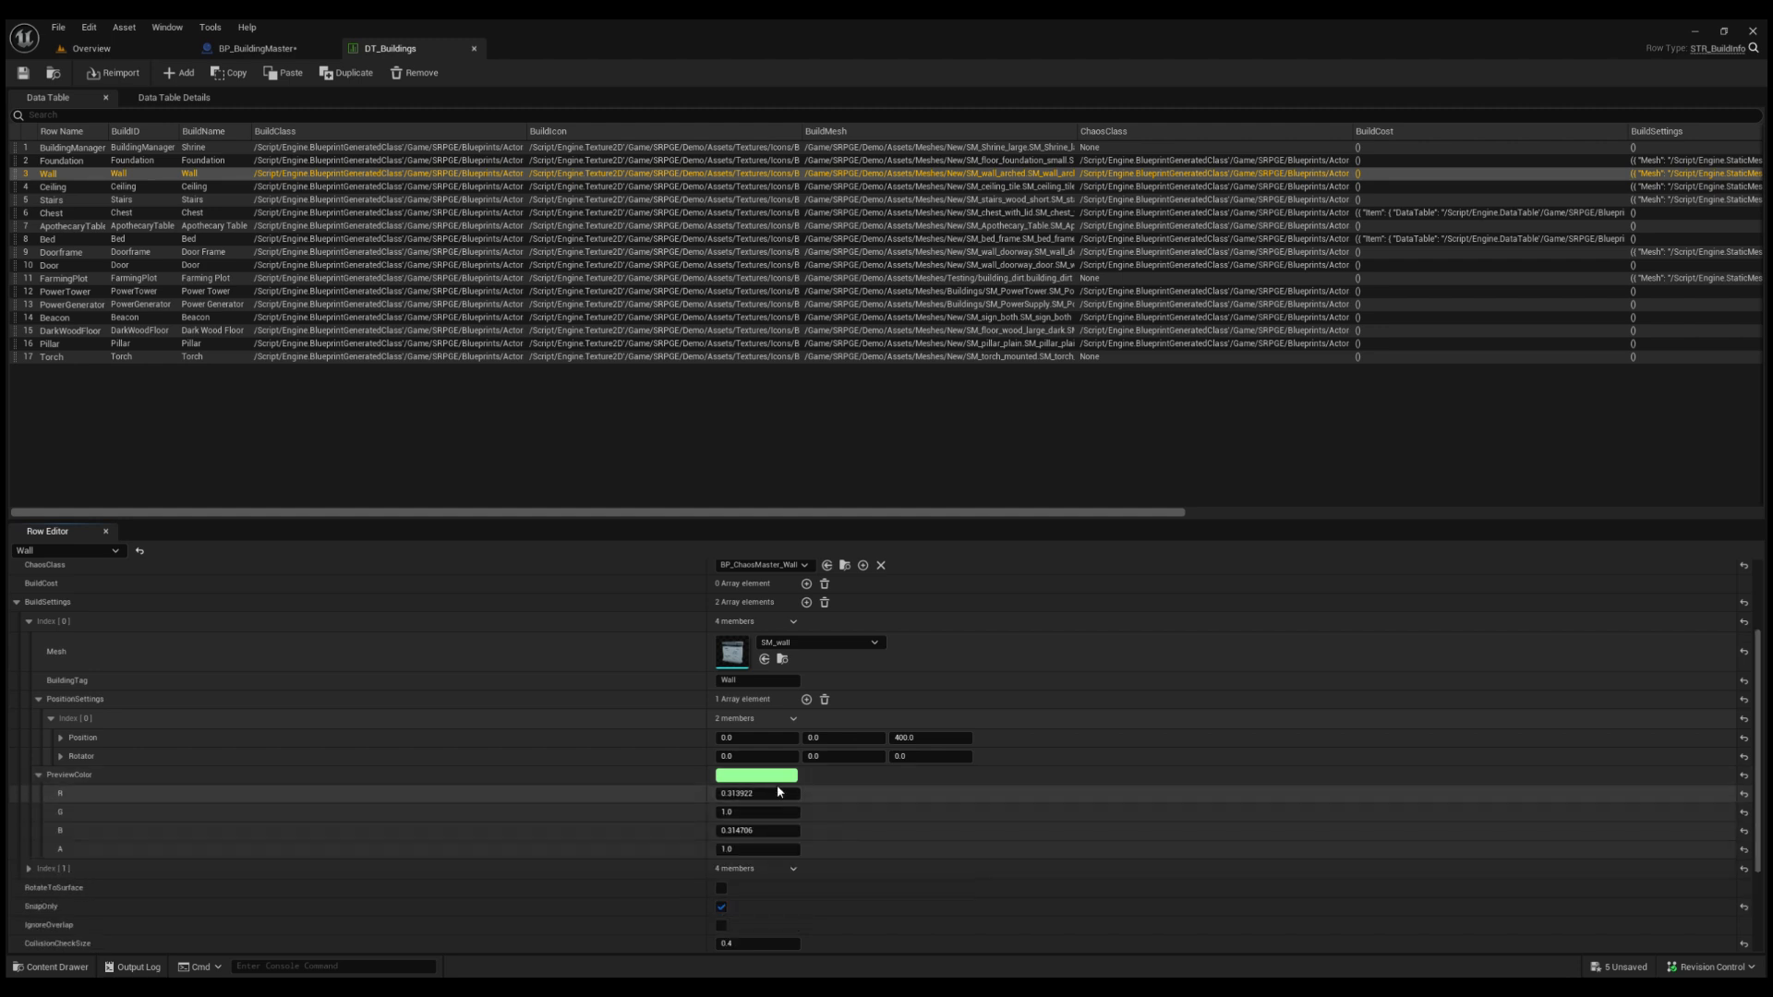
pyautogui.click(39, 776)
# Examine the Ceiling entry in the Wall row's BuildSettings, including both of its position settings.
pyautogui.click(29, 794)
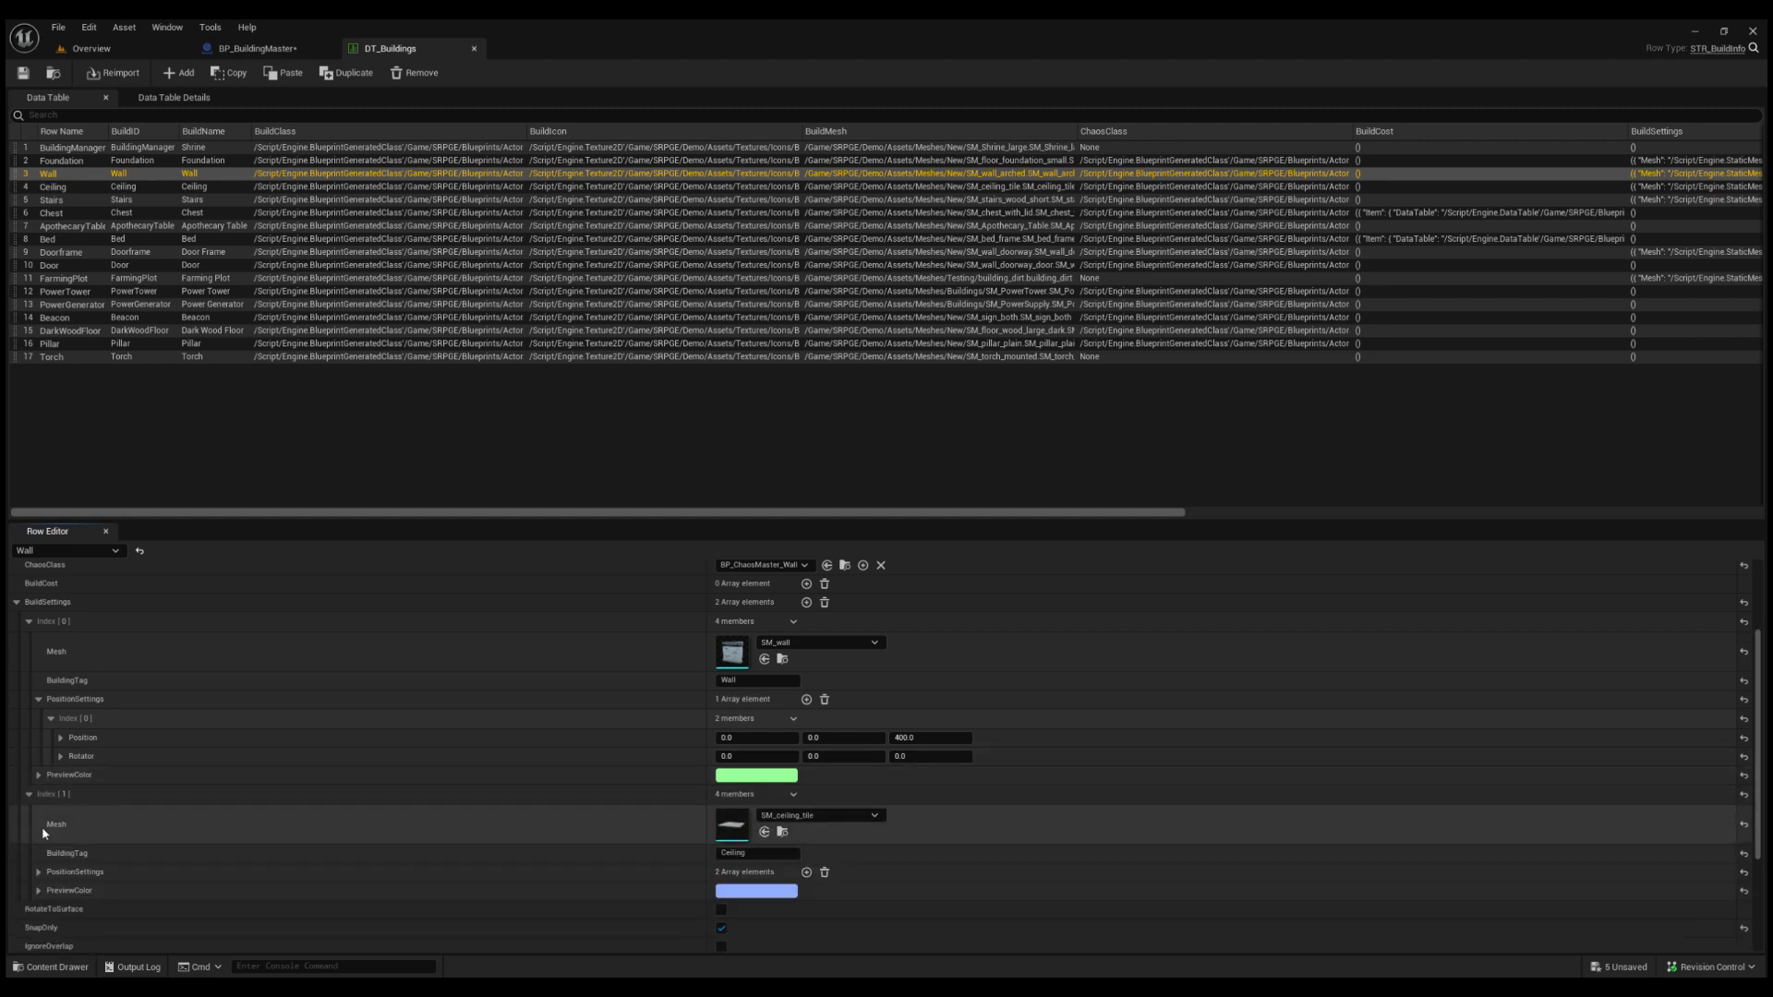
pyautogui.scroll(-2, 43, 833)
pyautogui.click(39, 783)
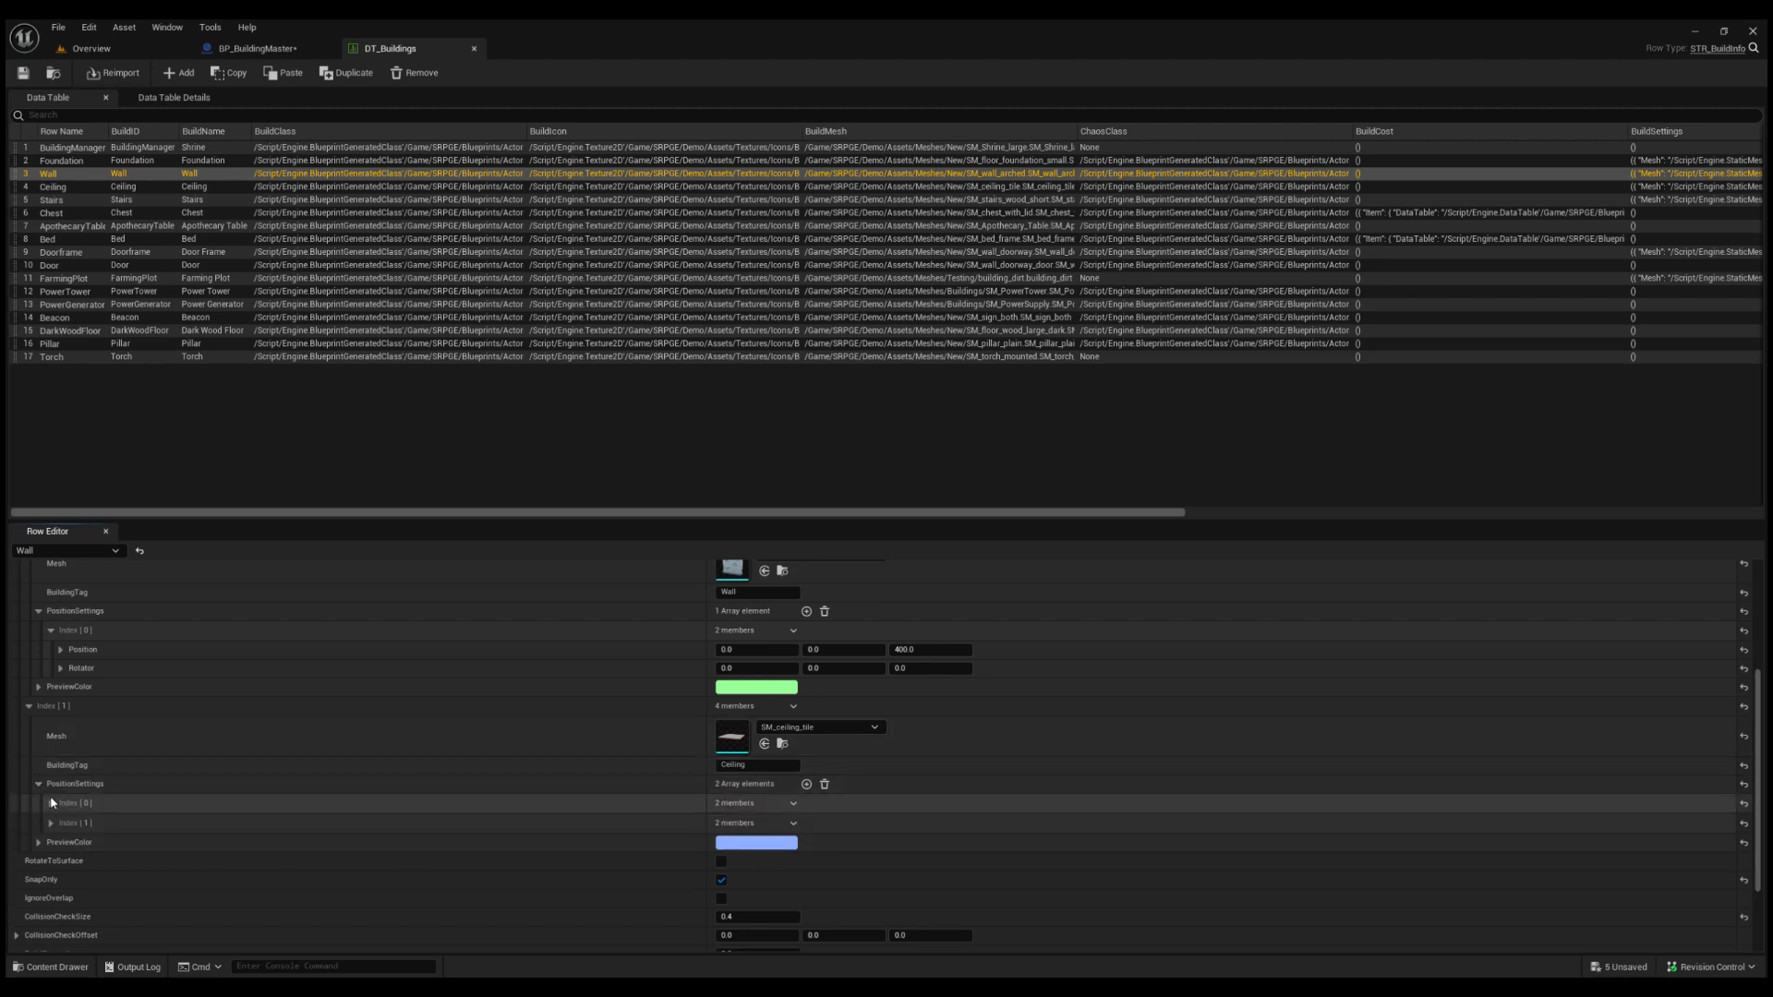
pyautogui.click(50, 804)
pyautogui.click(51, 860)
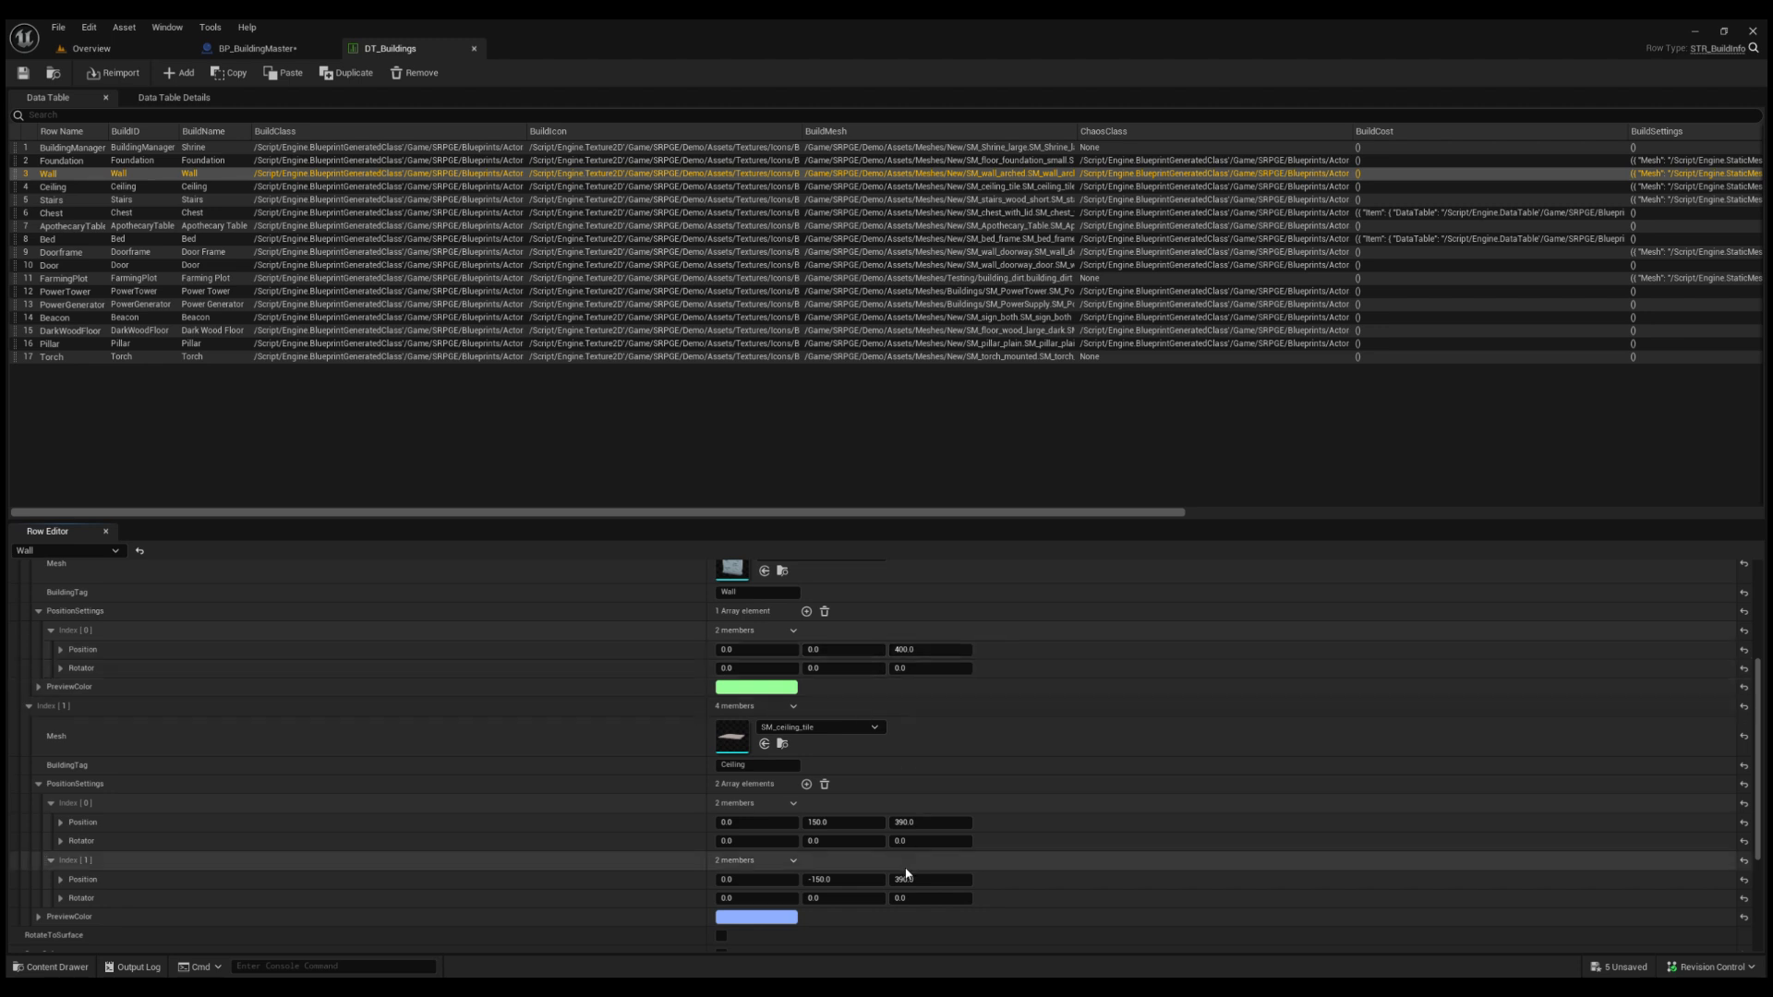
pyautogui.scroll(1, 601, 745)
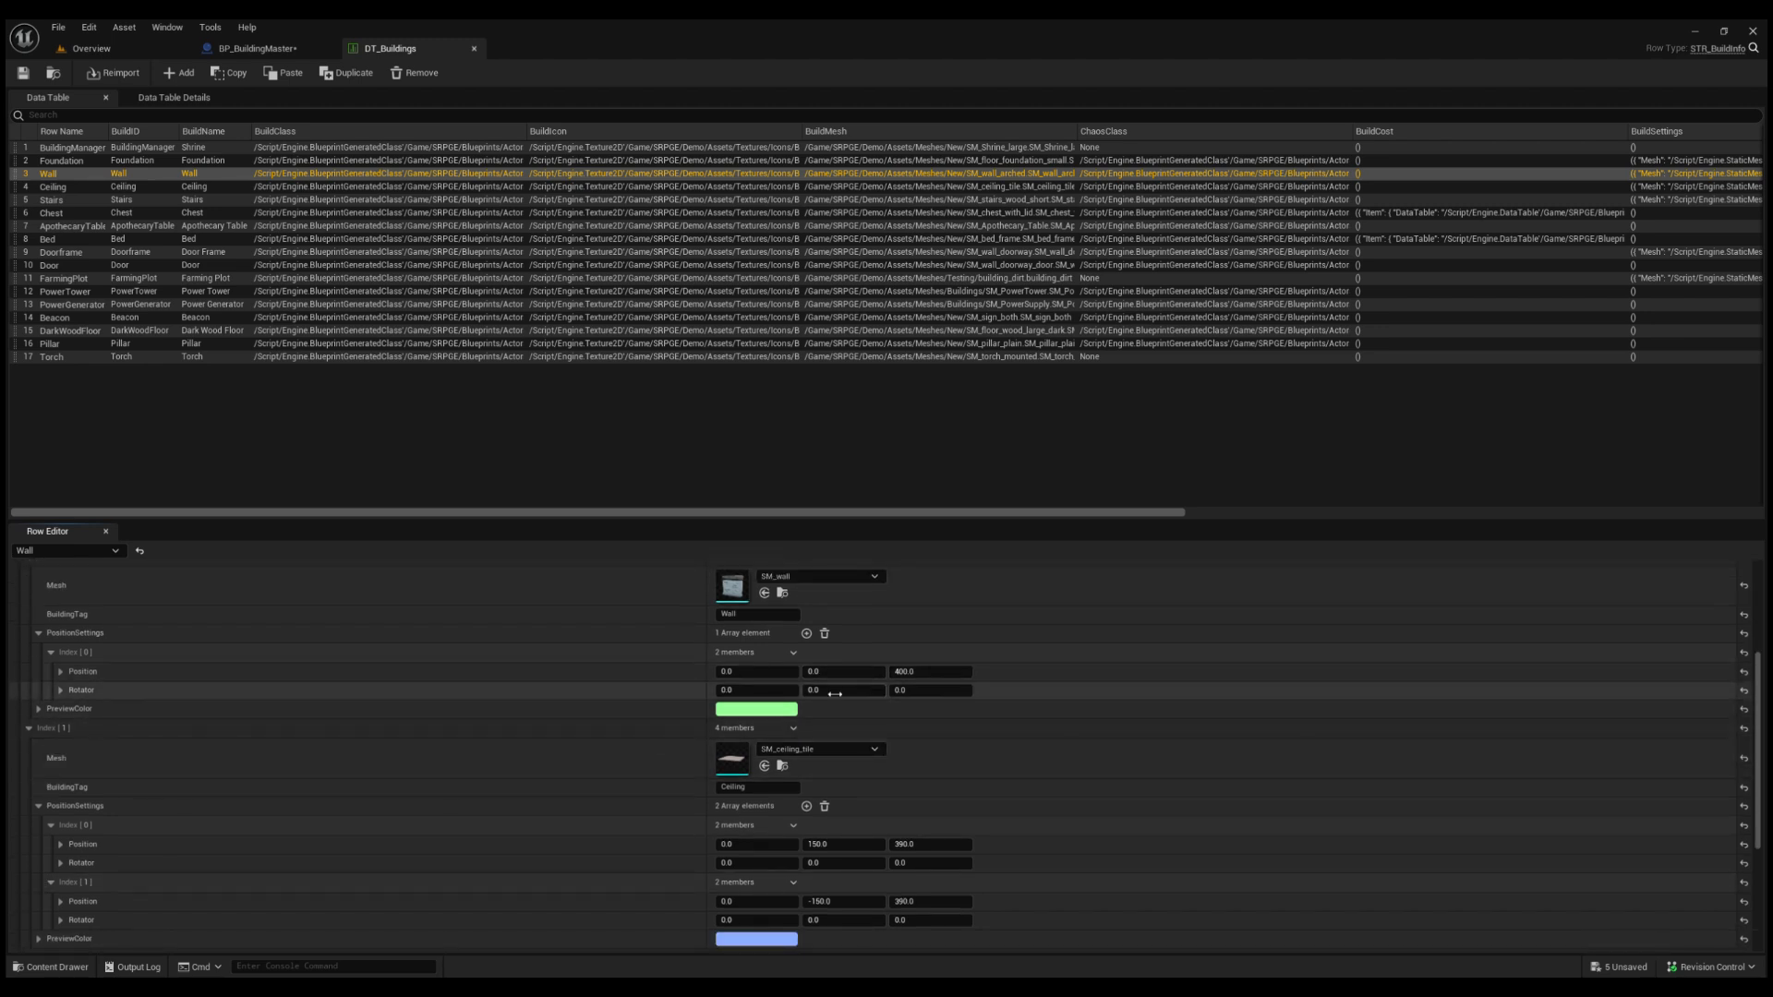
# Set the Z position of the Wall row's Wall snap entry to 600 and inspect the preview in BP_BuildingMaster.
pyautogui.click(931, 673)
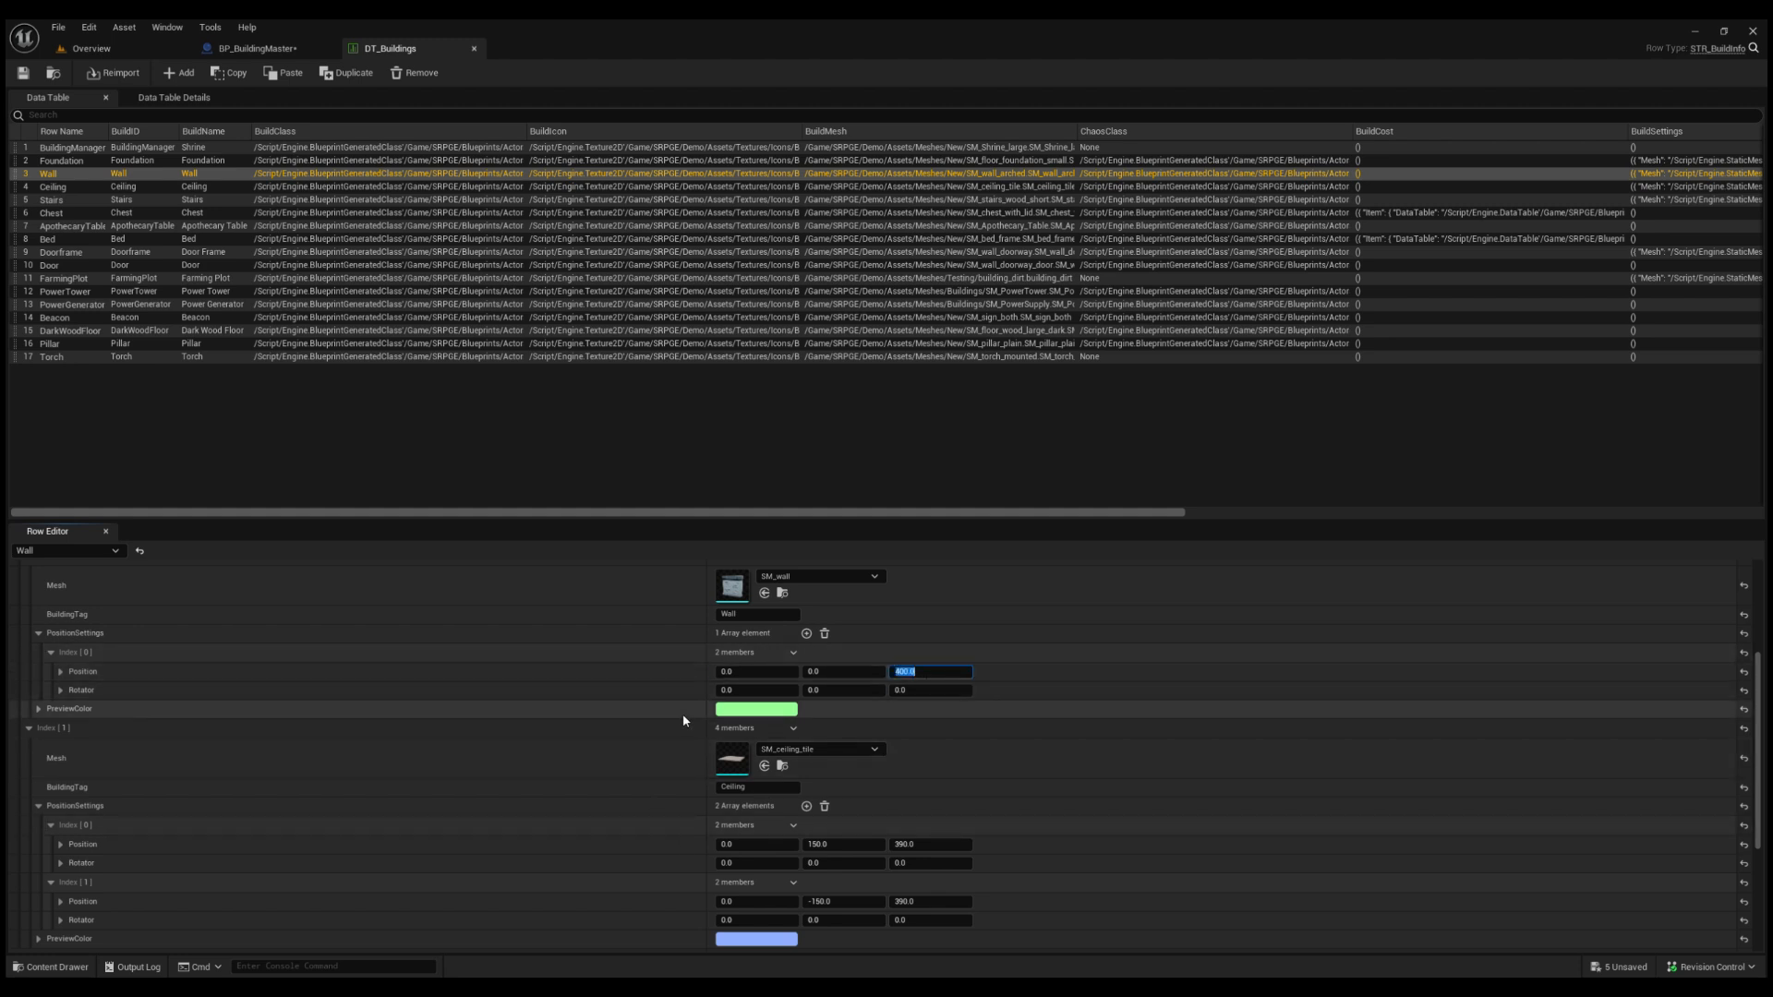
pyautogui.write('600')
pyautogui.press('Return')
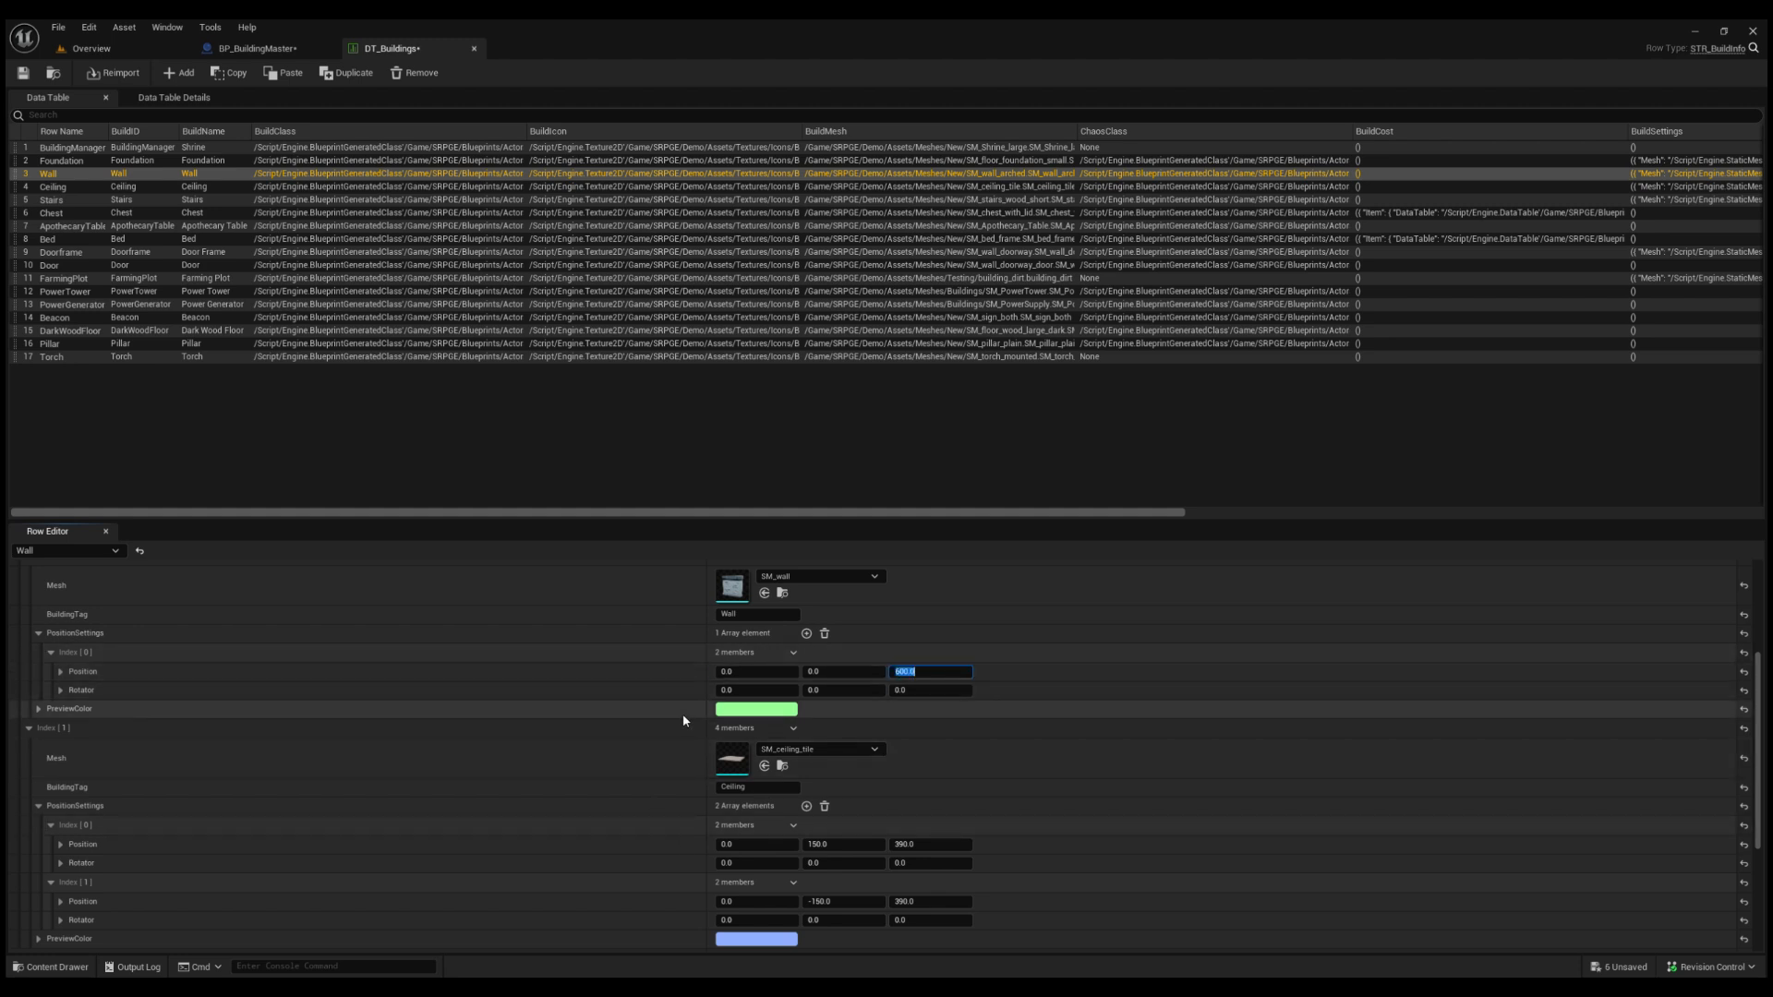
pyautogui.click(221, 50)
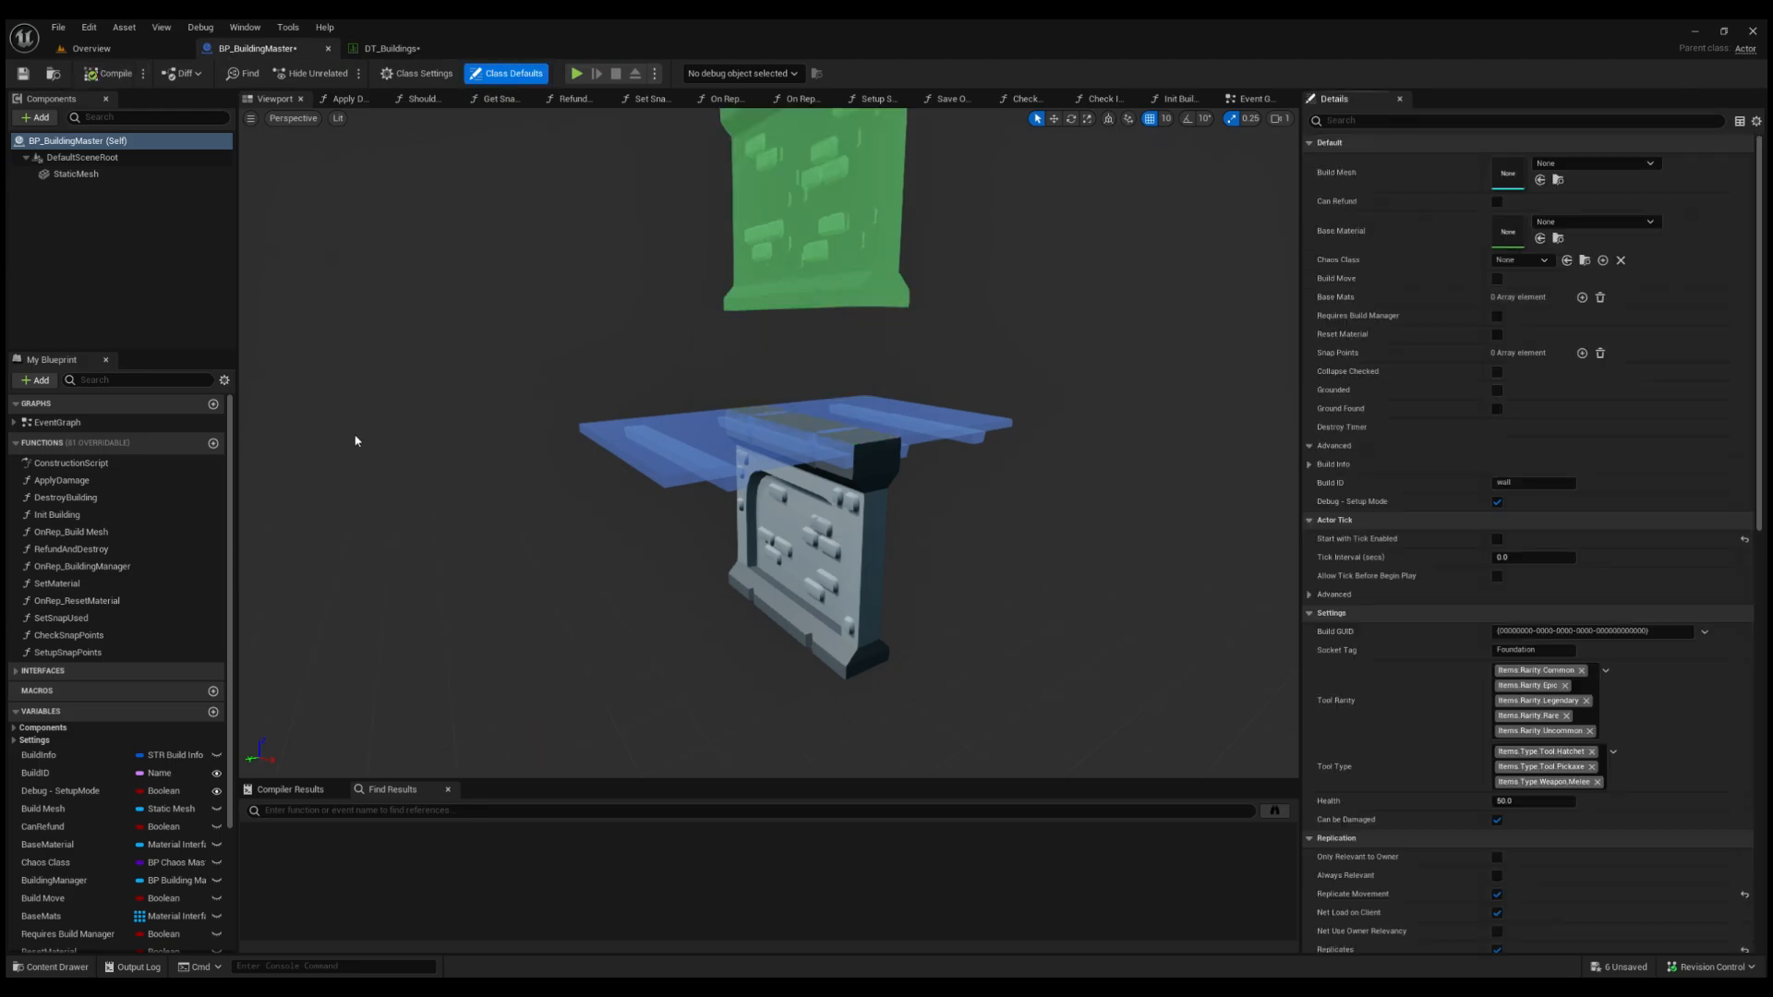
pyautogui.keyDown('alt'); pyautogui.moveTo(356, 439); pyautogui.dragTo(827, 439); pyautogui.keyUp('alt')
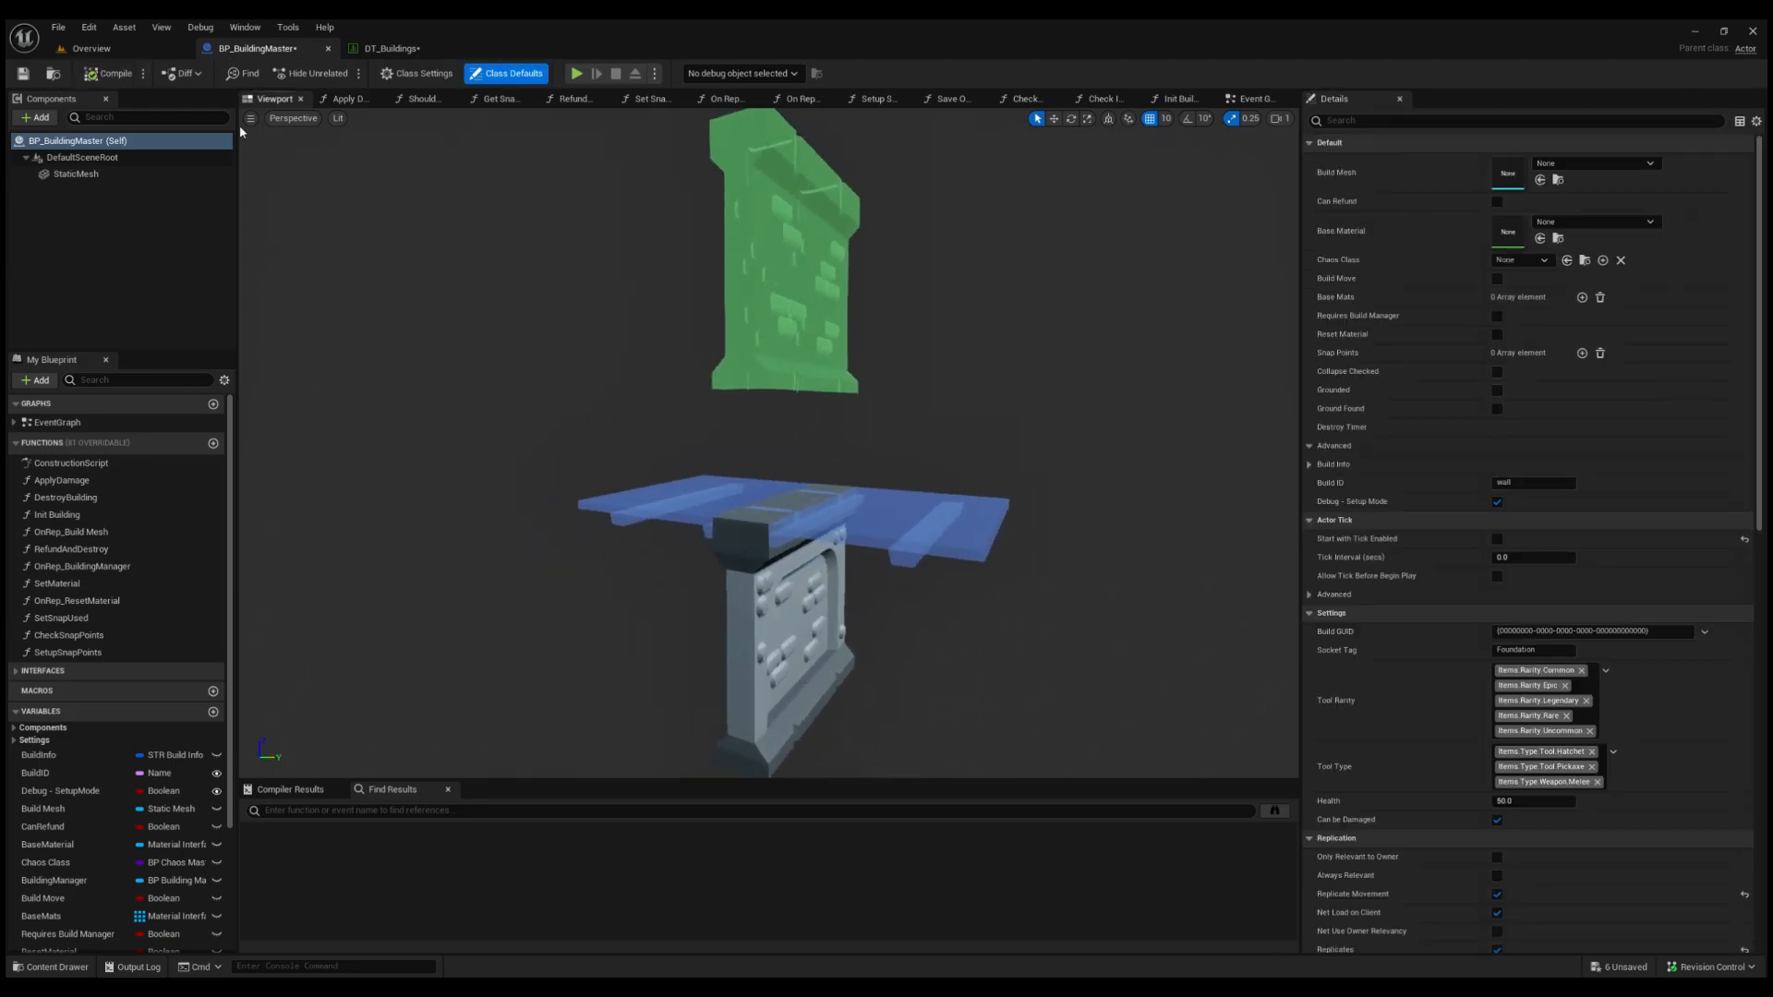
# Set the Z position of the Wall snap entry back to 400 and check the preview in BP_BuildingMaster.
pyautogui.click(383, 48)
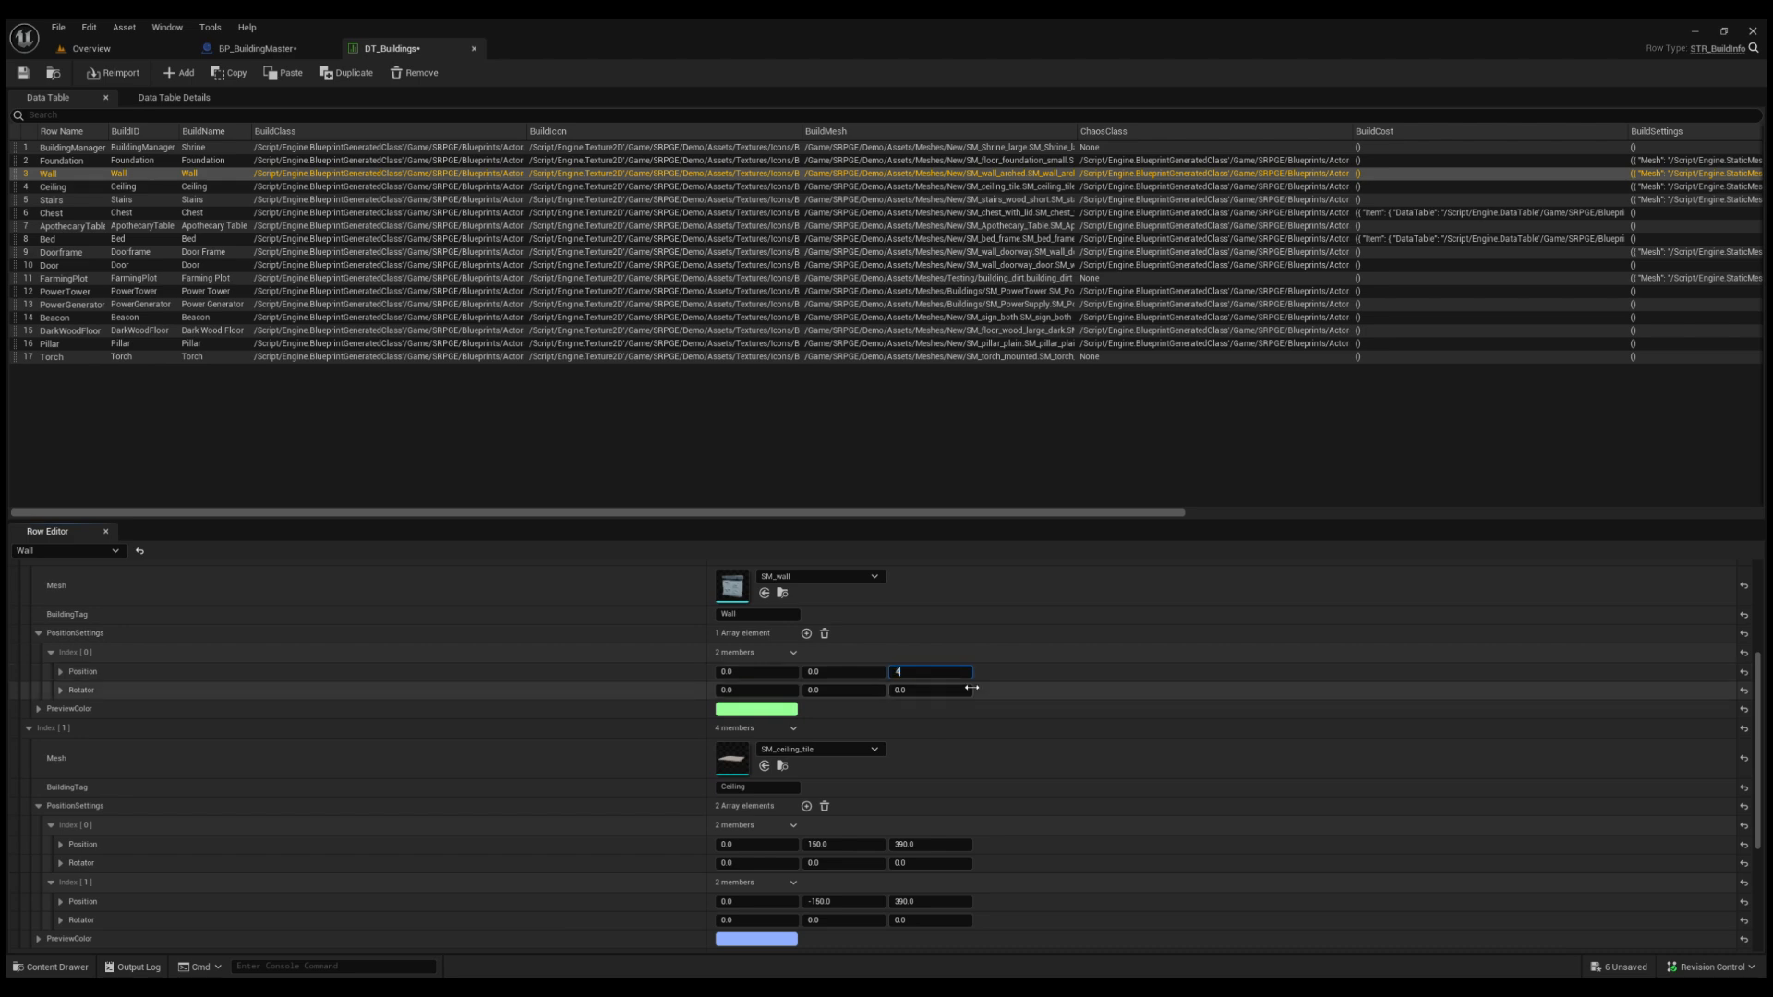
pyautogui.click(222, 52)
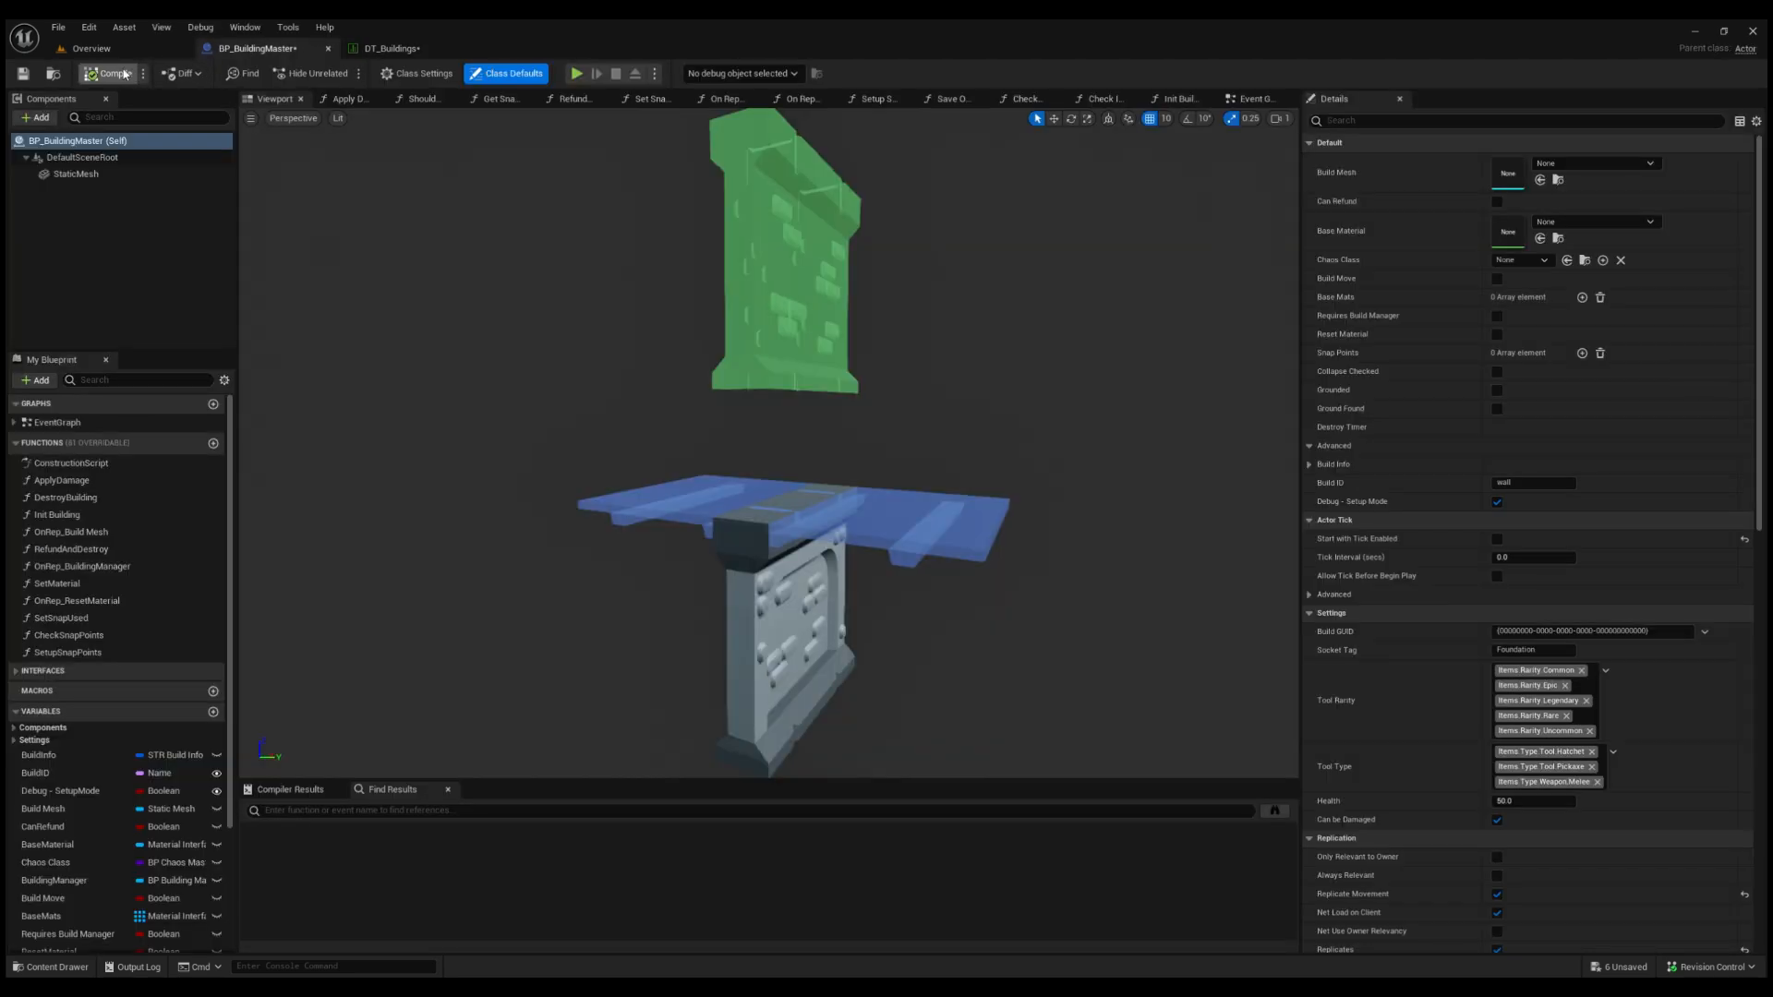
pyautogui.moveTo(660, 478); pyautogui.dragTo(691, 524, button='right')
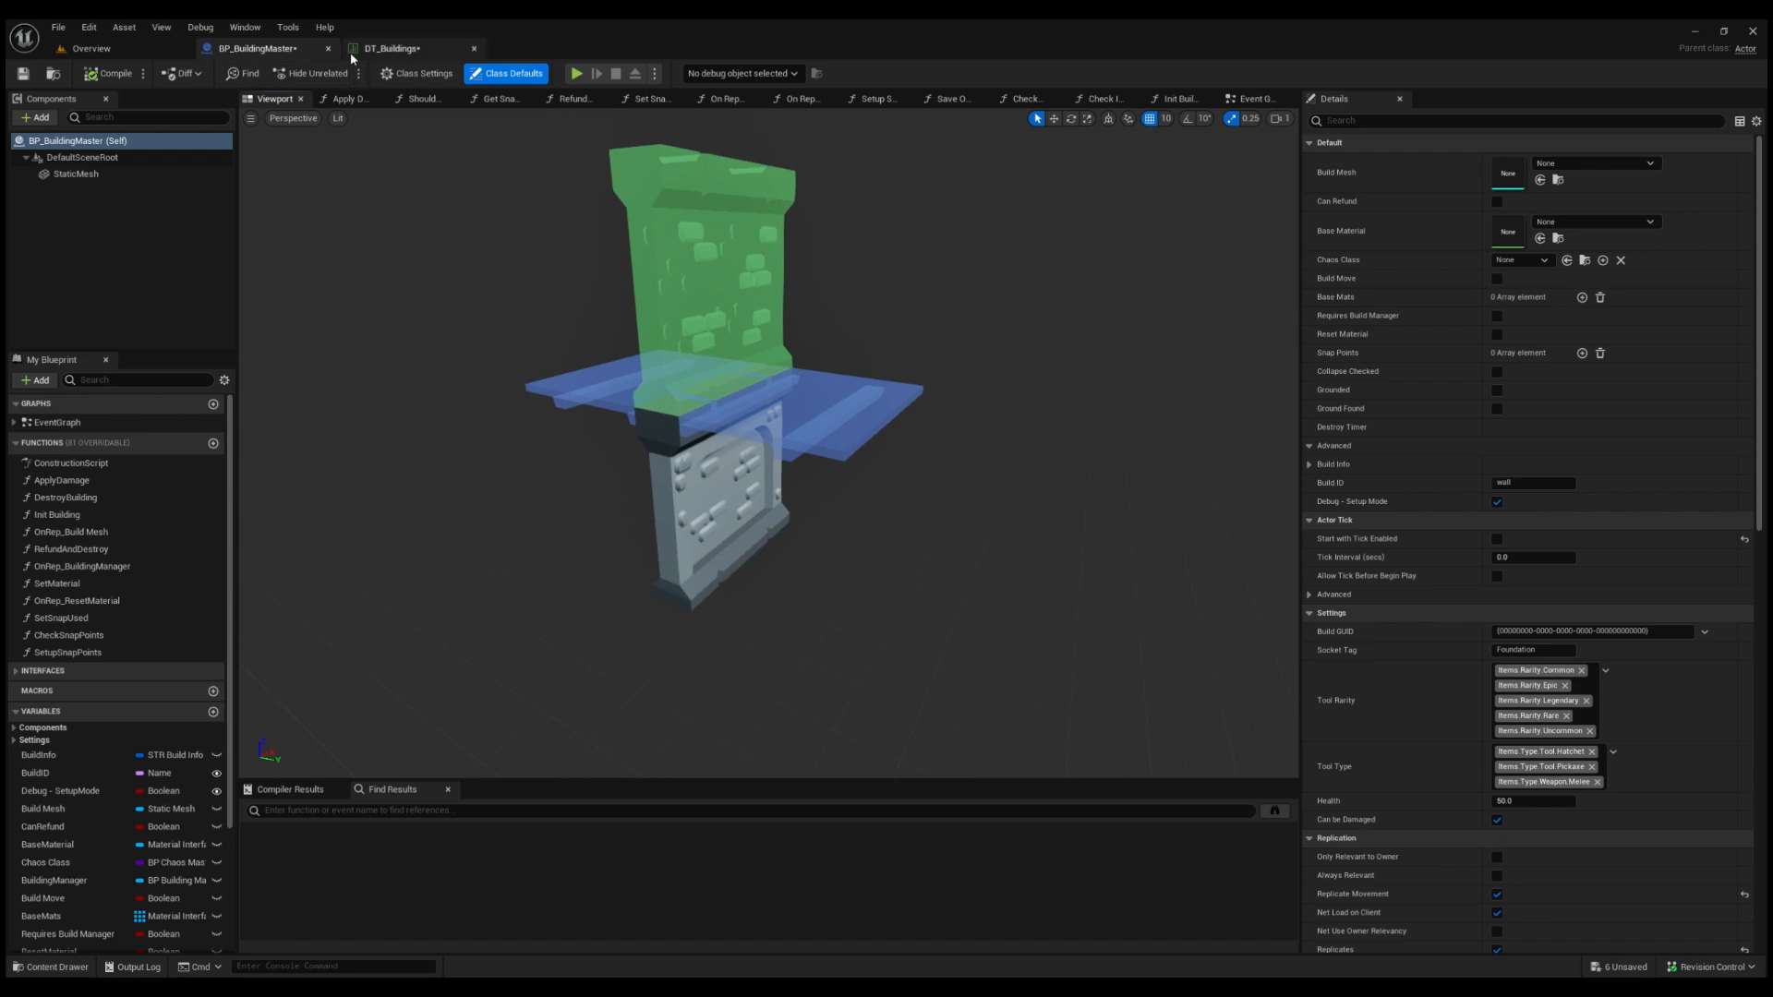
# Remove the SM_pillar_plain entry tagged Pillar from the Foundation row's BuildSettings in DT_Buildings.
pyautogui.click(383, 50)
pyautogui.click(61, 161)
pyautogui.scroll(-10, 146, 819)
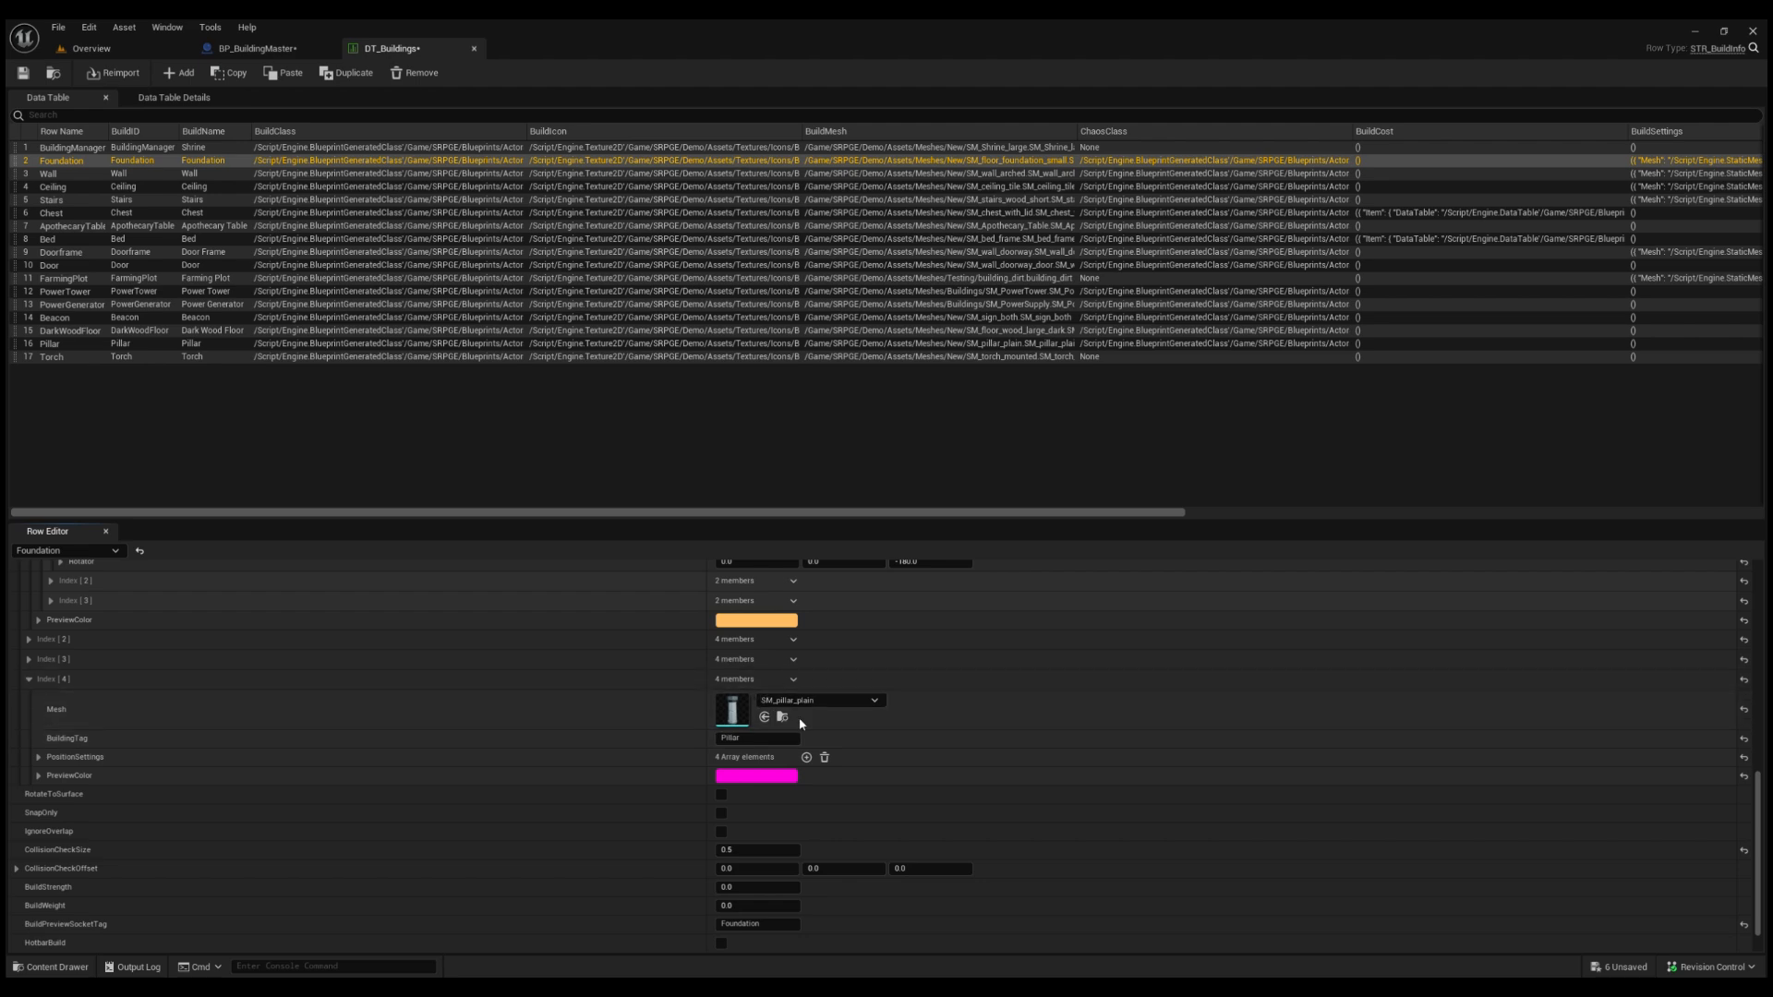
pyautogui.hotkey('ctrl', 'z')
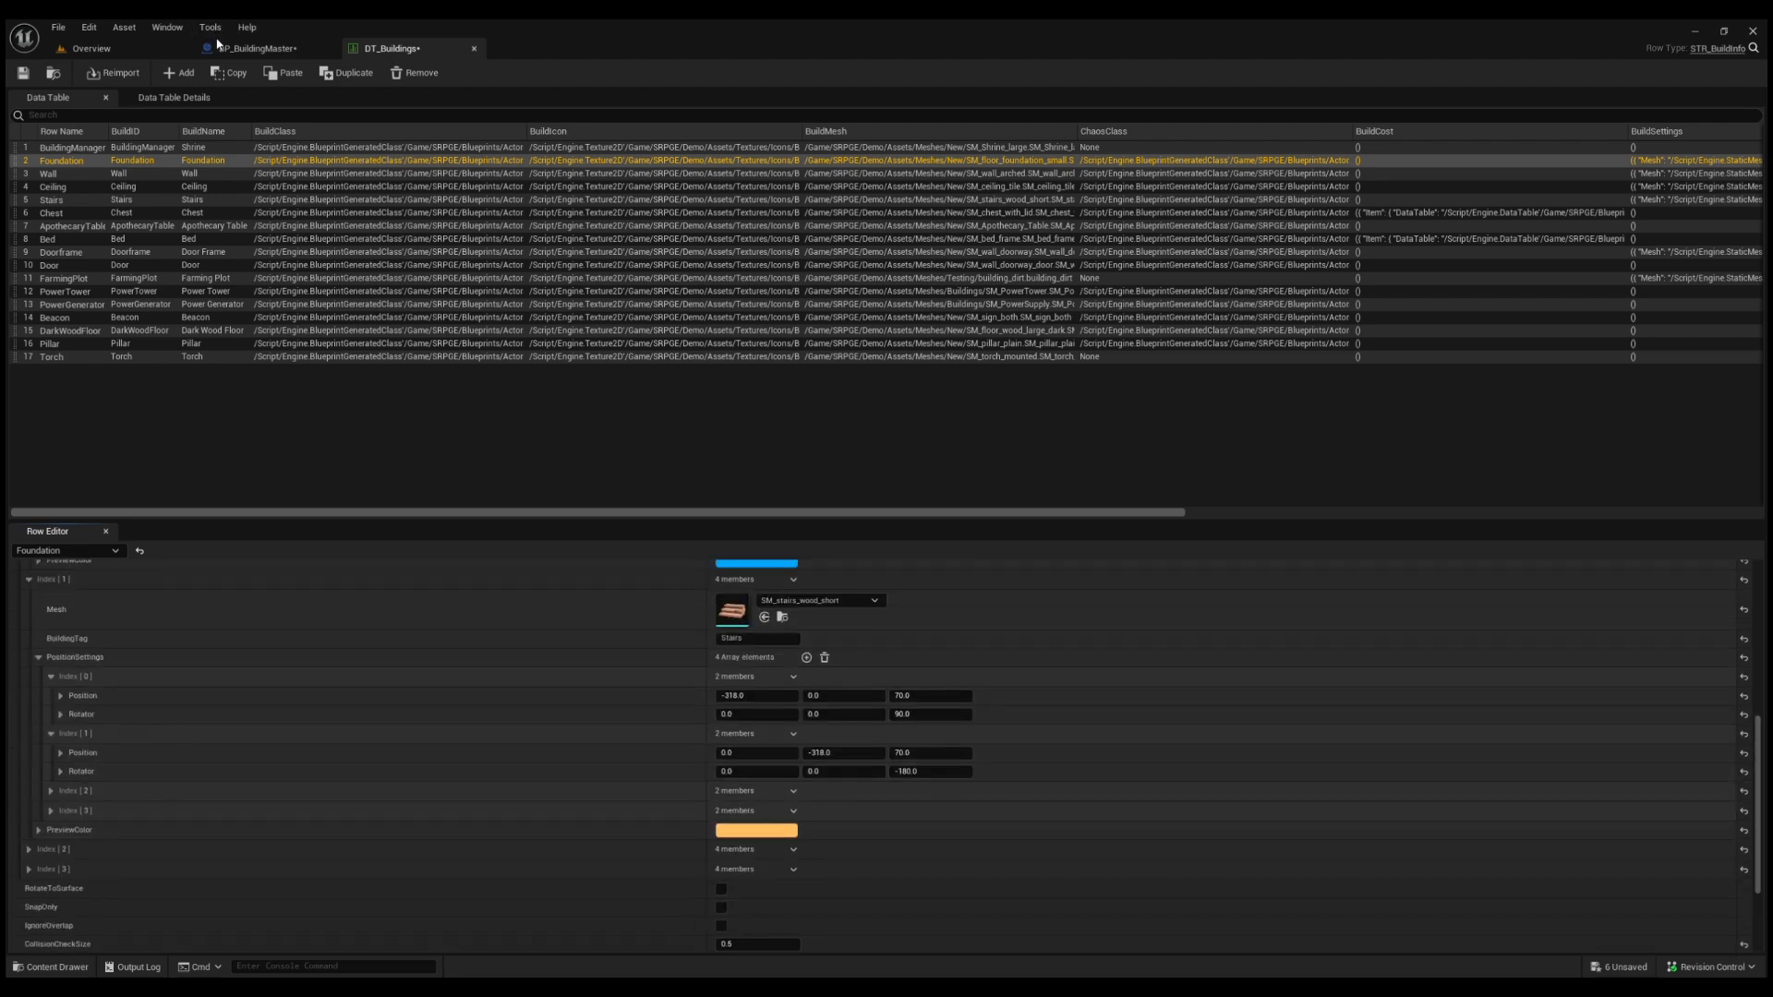
# Set the Build ID in BP_BuildingMaster to foundation to preview its snap points.
pyautogui.click(258, 48)
pyautogui.click(1526, 483)
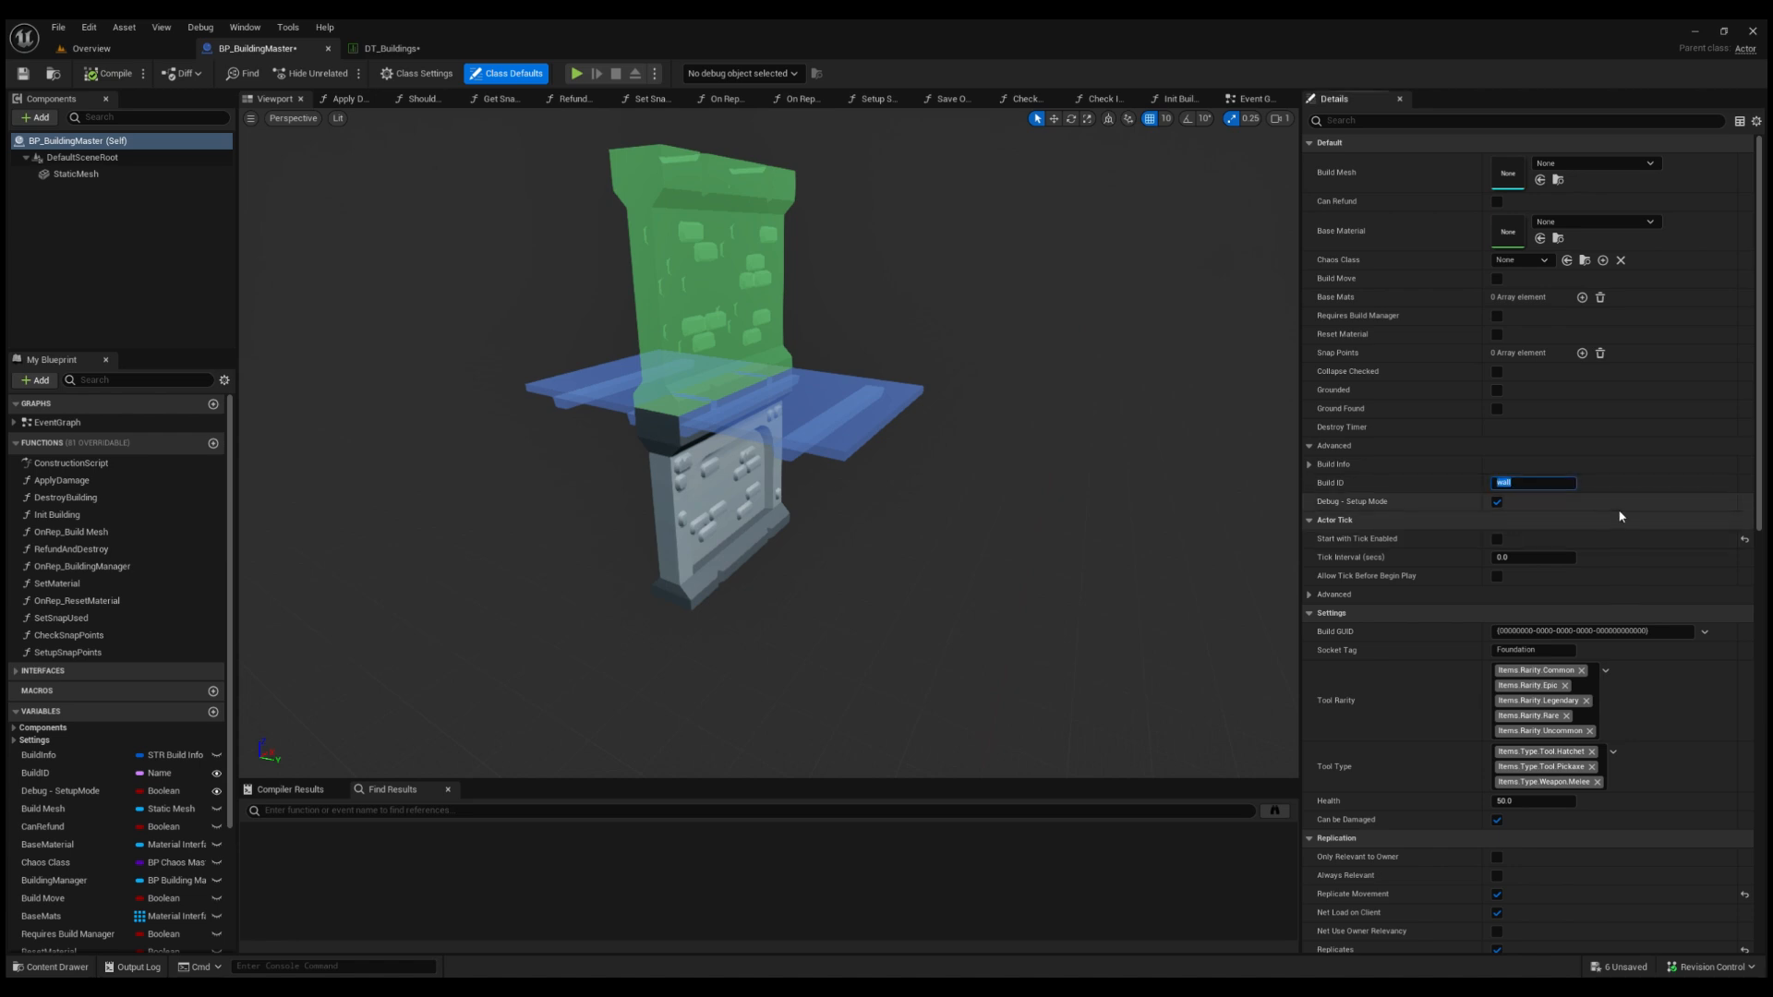
pyautogui.press('Return')
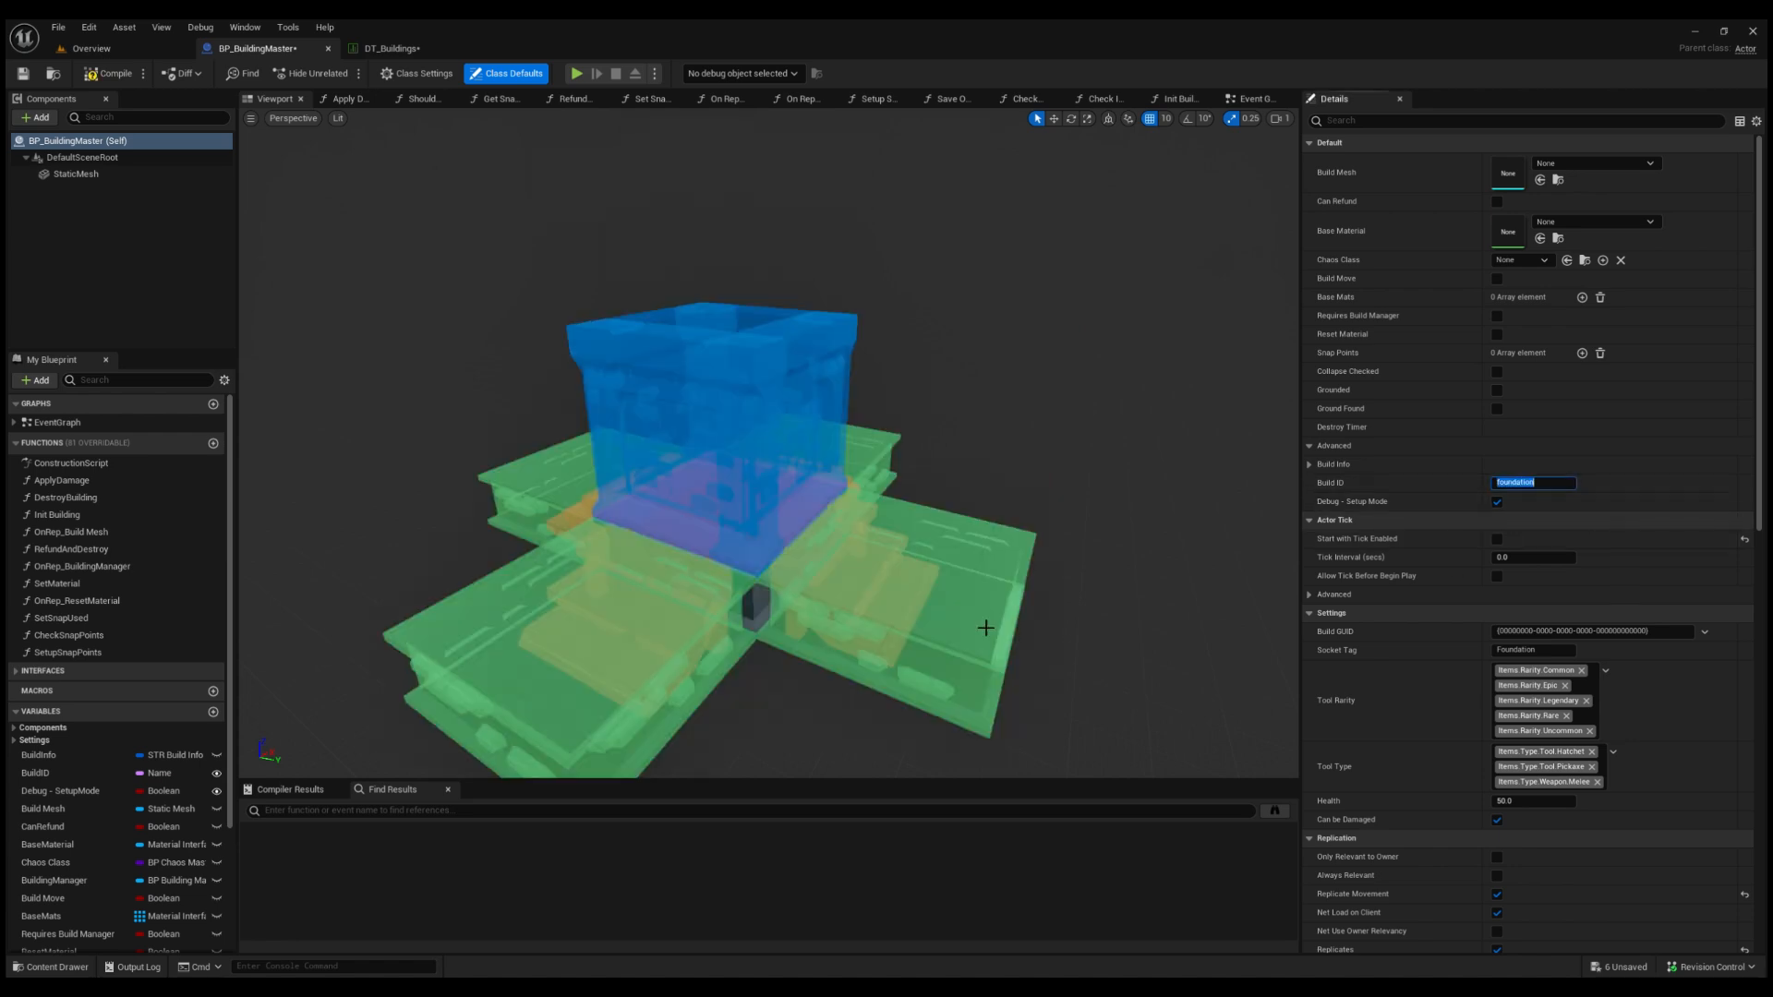
# In the Overview level, place an SM_floor_foundation_small mesh on the floor with an SM_pillar_plain mesh on it.
pyautogui.moveTo(985, 625); pyautogui.dragTo(734, 500, button='right')
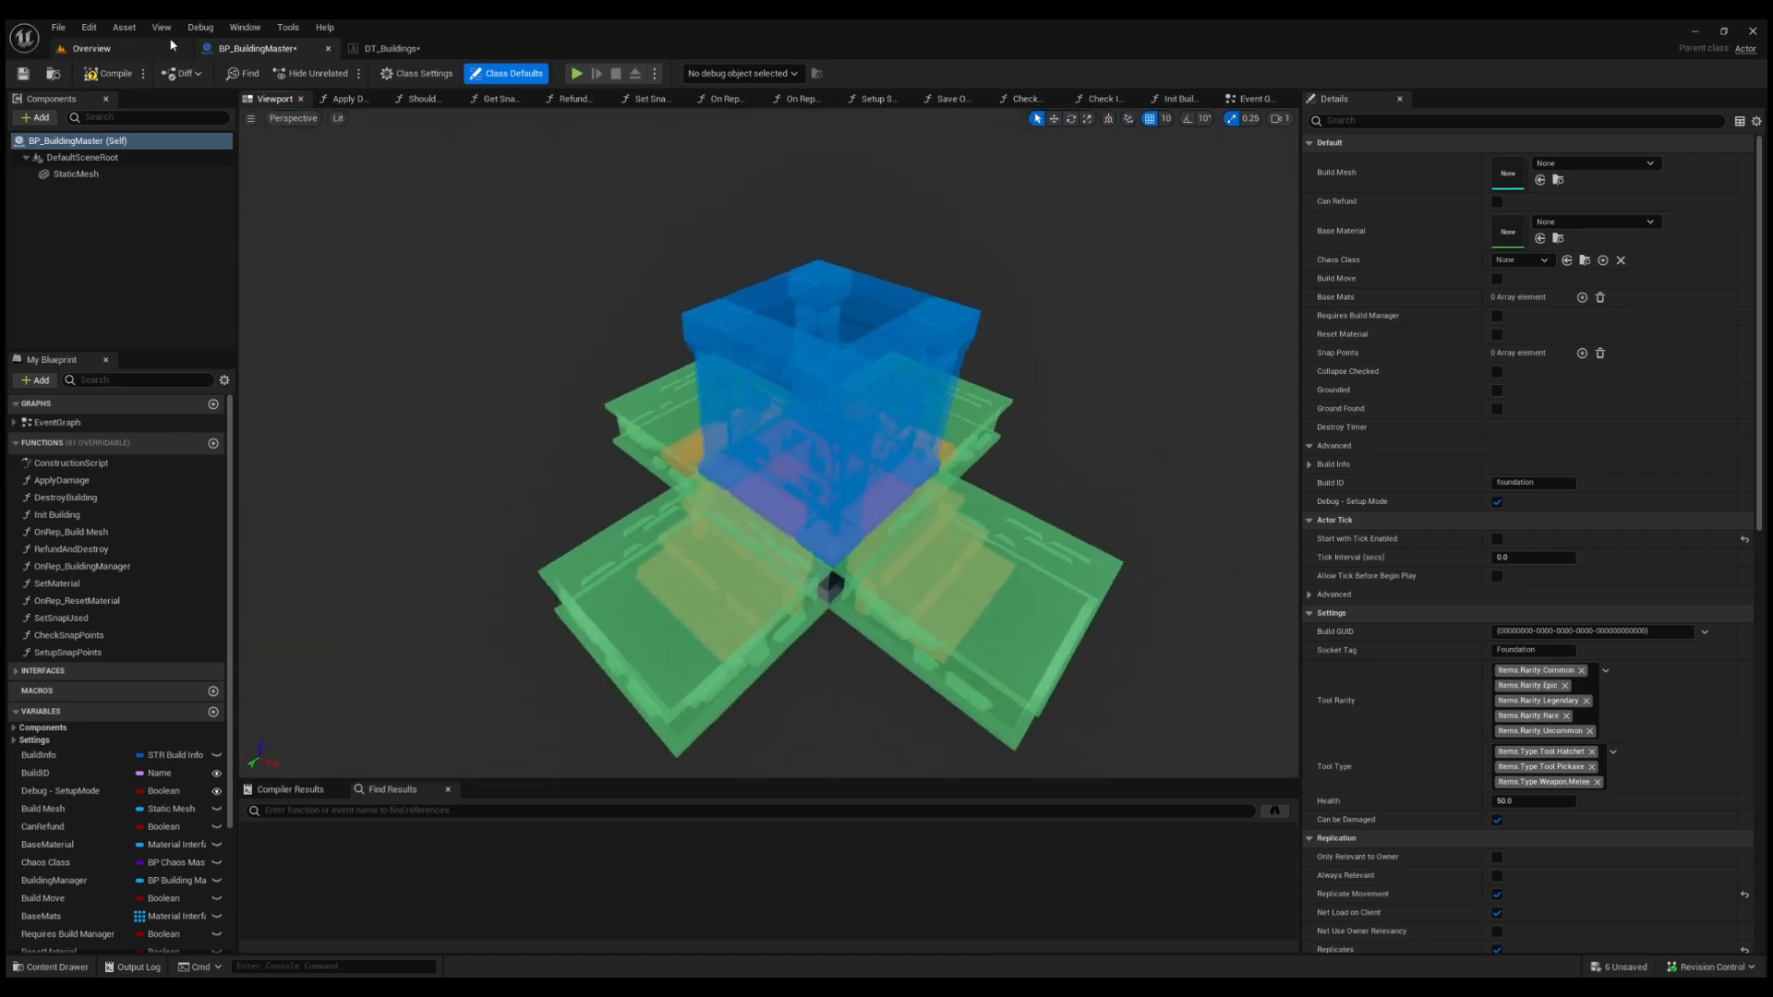
pyautogui.click(103, 52)
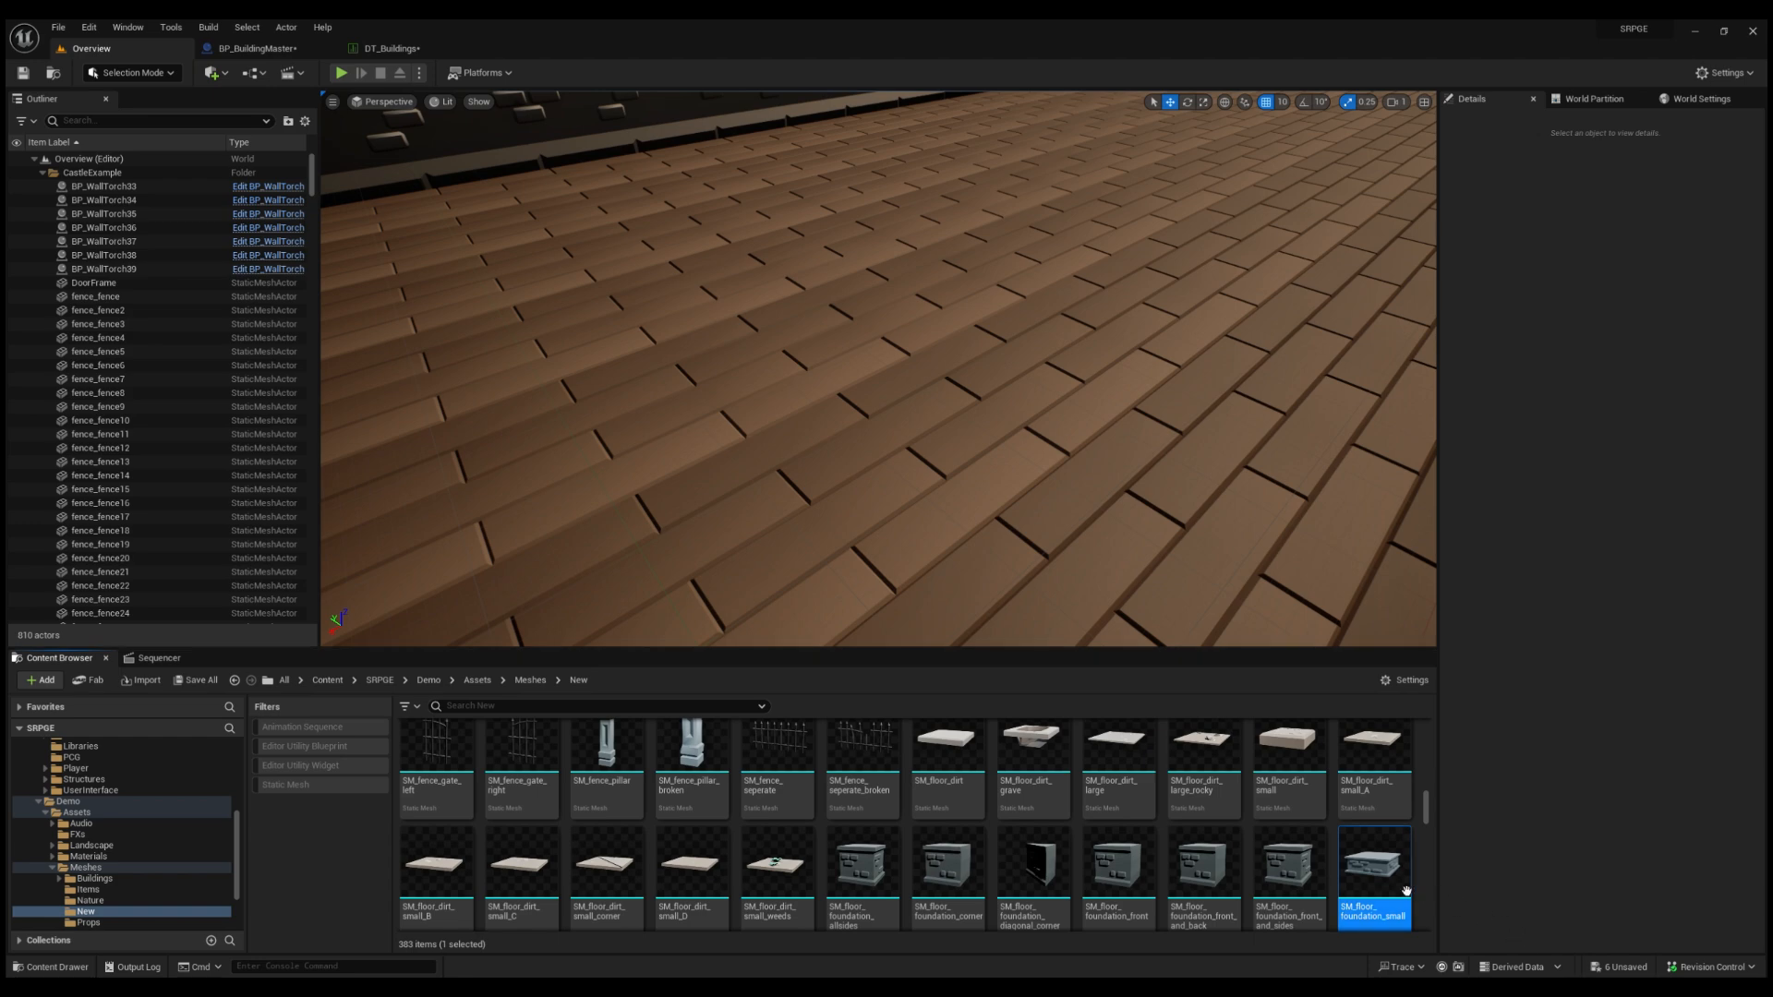
pyautogui.moveTo(1406, 891); pyautogui.dragTo(796, 418)
pyautogui.moveTo(795, 417)
pyautogui.mouseDown(button='right')
pyautogui.moveTo(709, 443)
pyautogui.moveTo(802, 442)
pyautogui.mouseUp(button='right')
pyautogui.moveTo(862, 878); pyautogui.dragTo(829, 412)
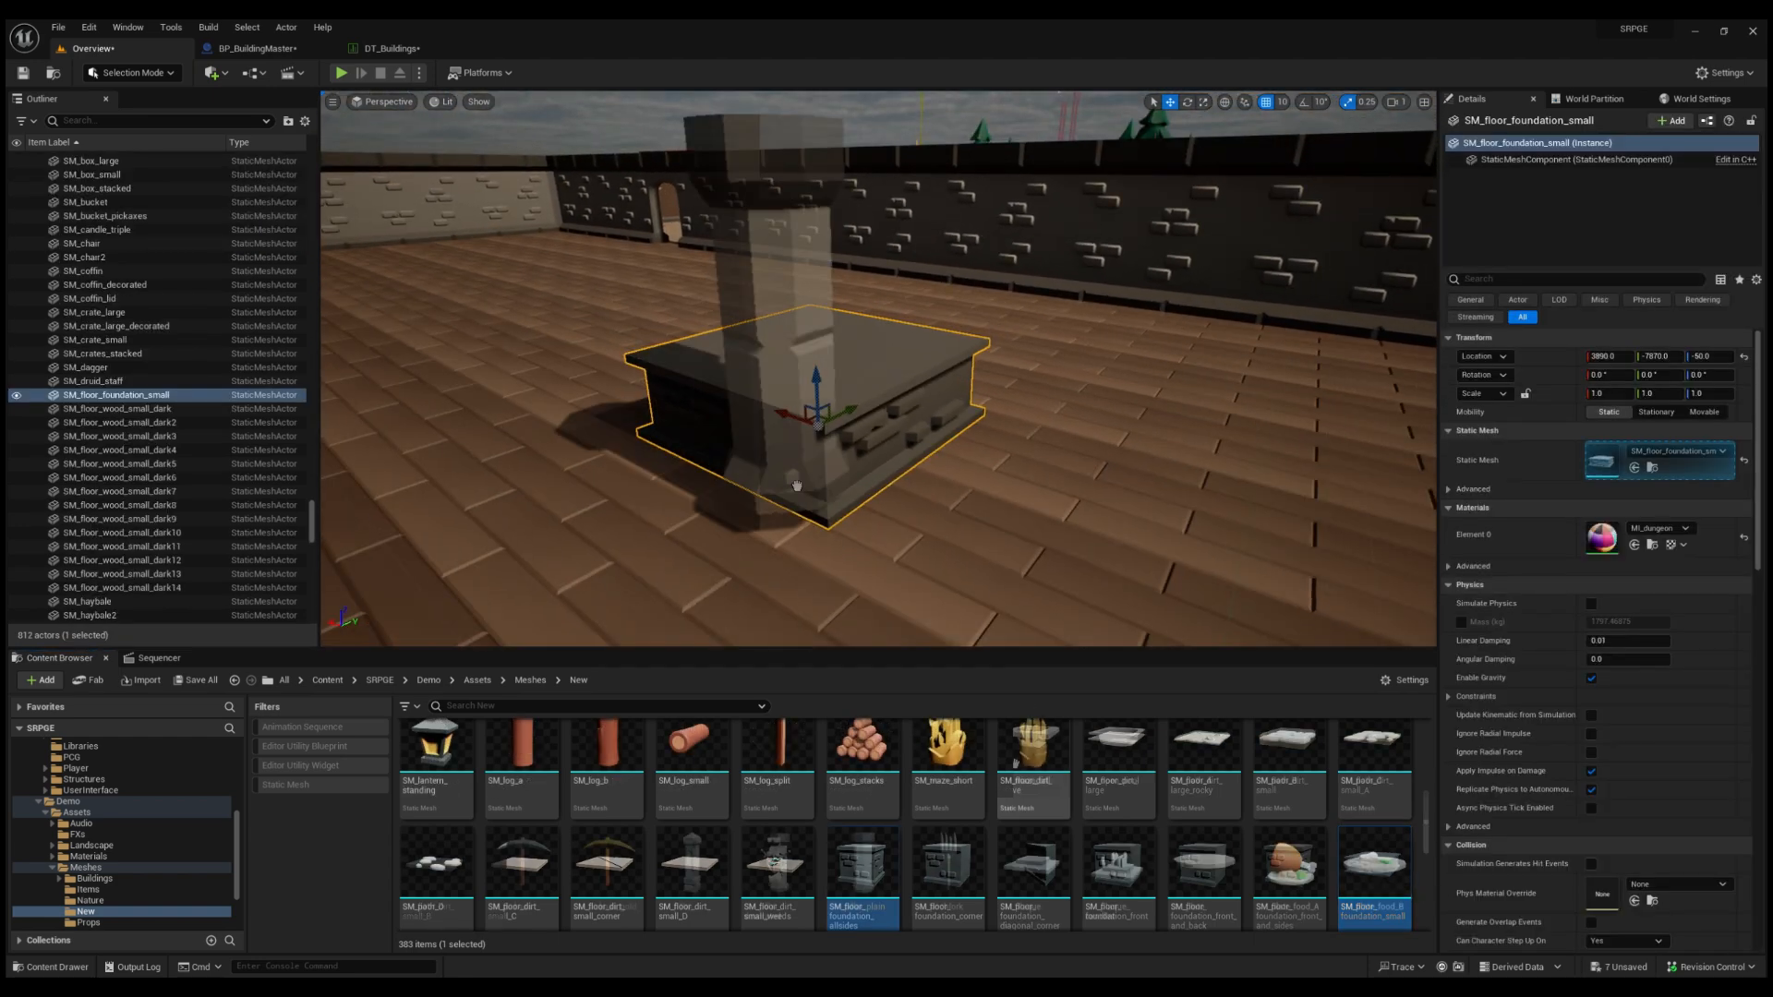
pyautogui.moveTo(830, 412)
pyautogui.mouseDown(button='right')
pyautogui.moveTo(785, 406)
pyautogui.moveTo(832, 424)
pyautogui.mouseUp(button='right')
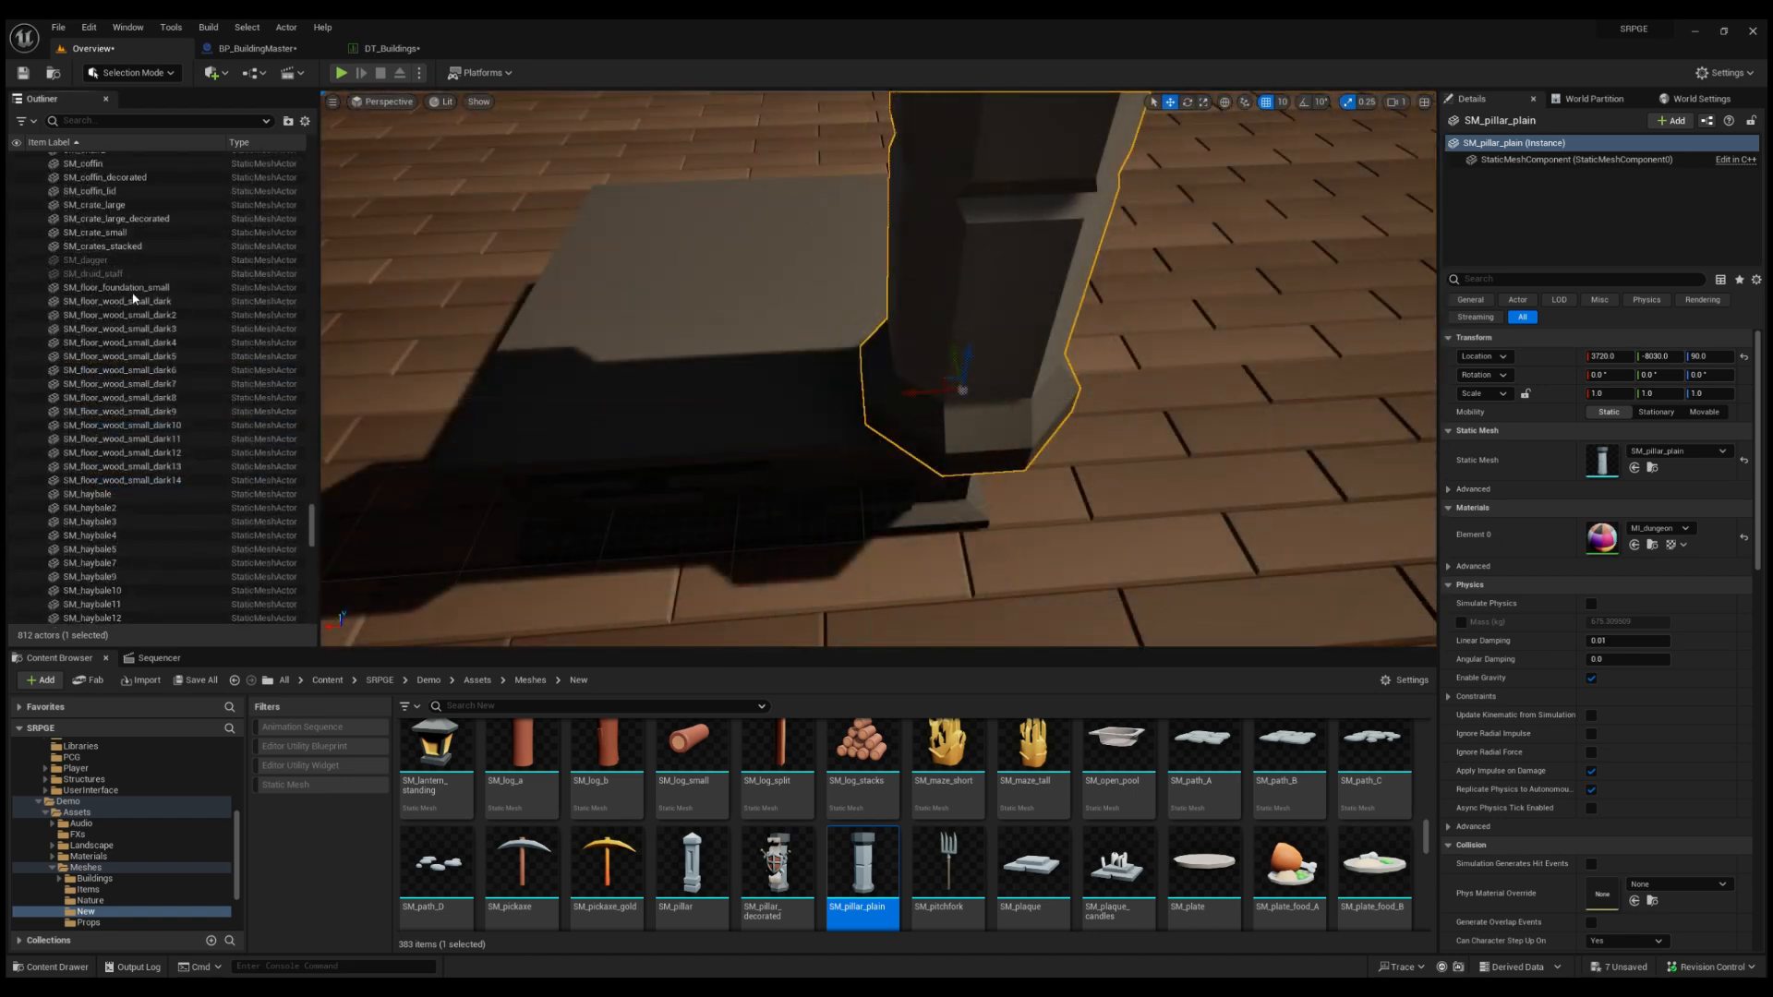
# Parent SM_pillar_plain to SM_floor_foundation_small and reset the pillar's relative location to zero.
pyautogui.moveTo(133, 298); pyautogui.dragTo(137, 290)
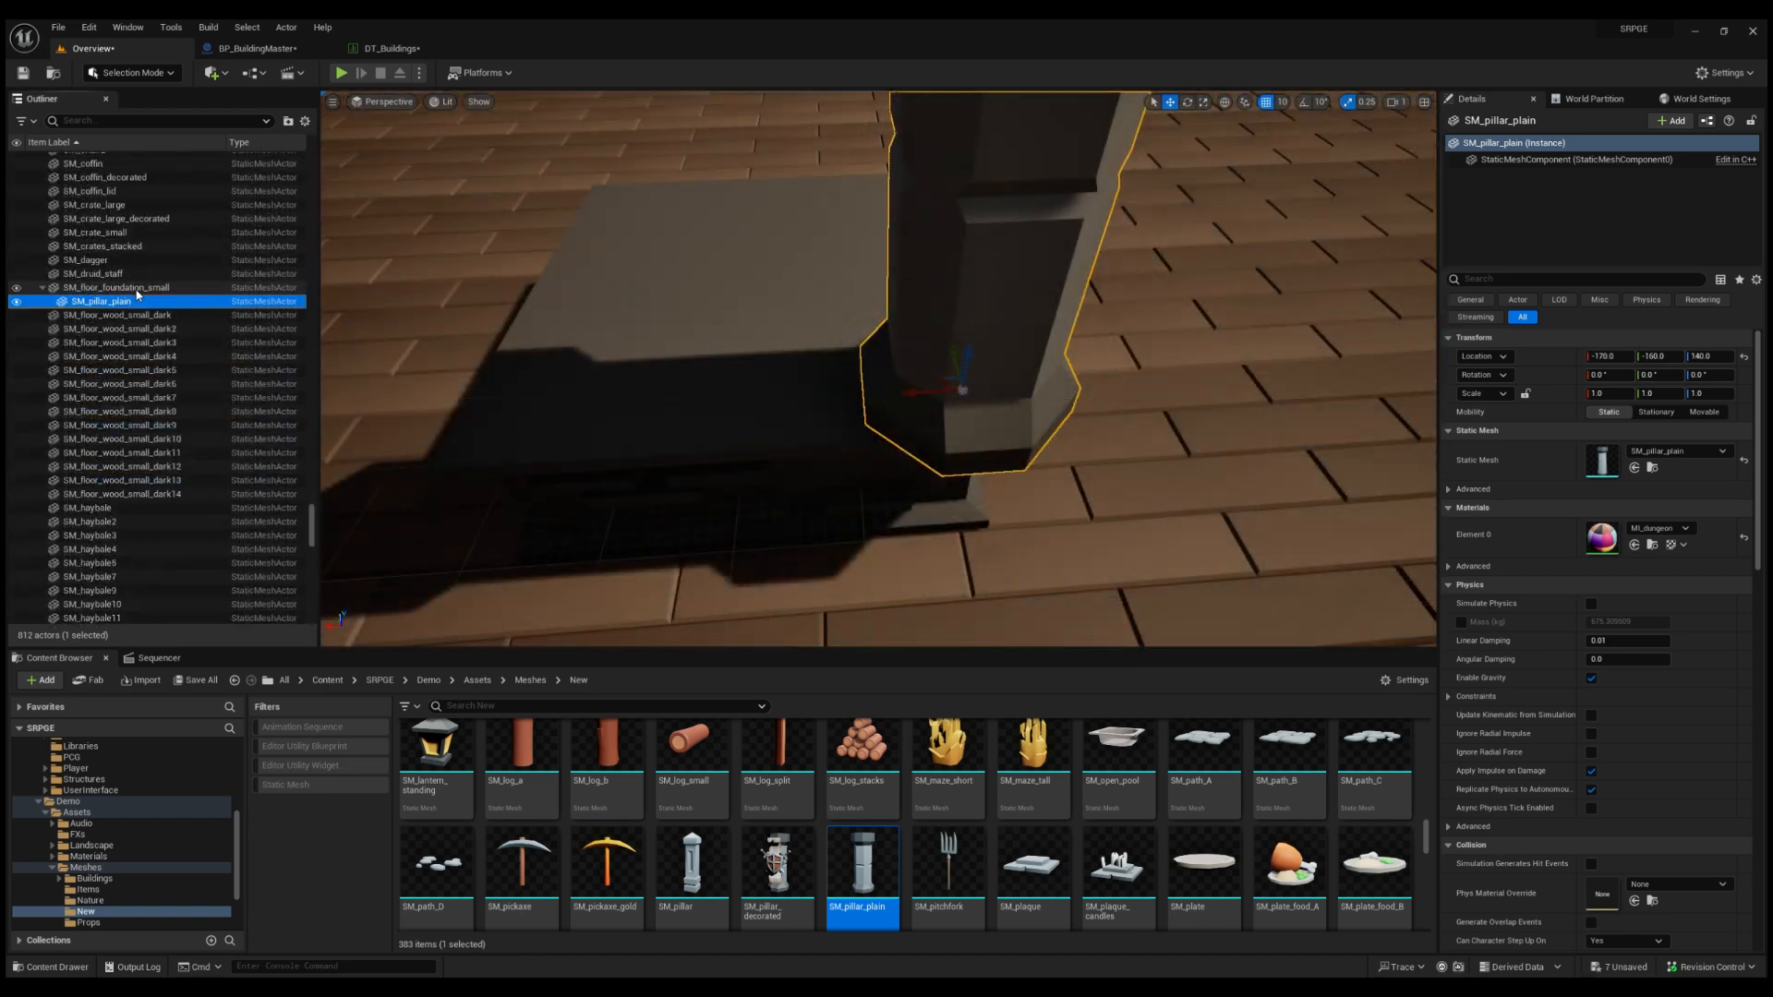
pyautogui.click(1744, 358)
pyautogui.moveTo(939, 425)
pyautogui.mouseDown(button='right')
pyautogui.moveTo(1016, 425)
pyautogui.moveTo(939, 425)
pyautogui.mouseUp(button='right')
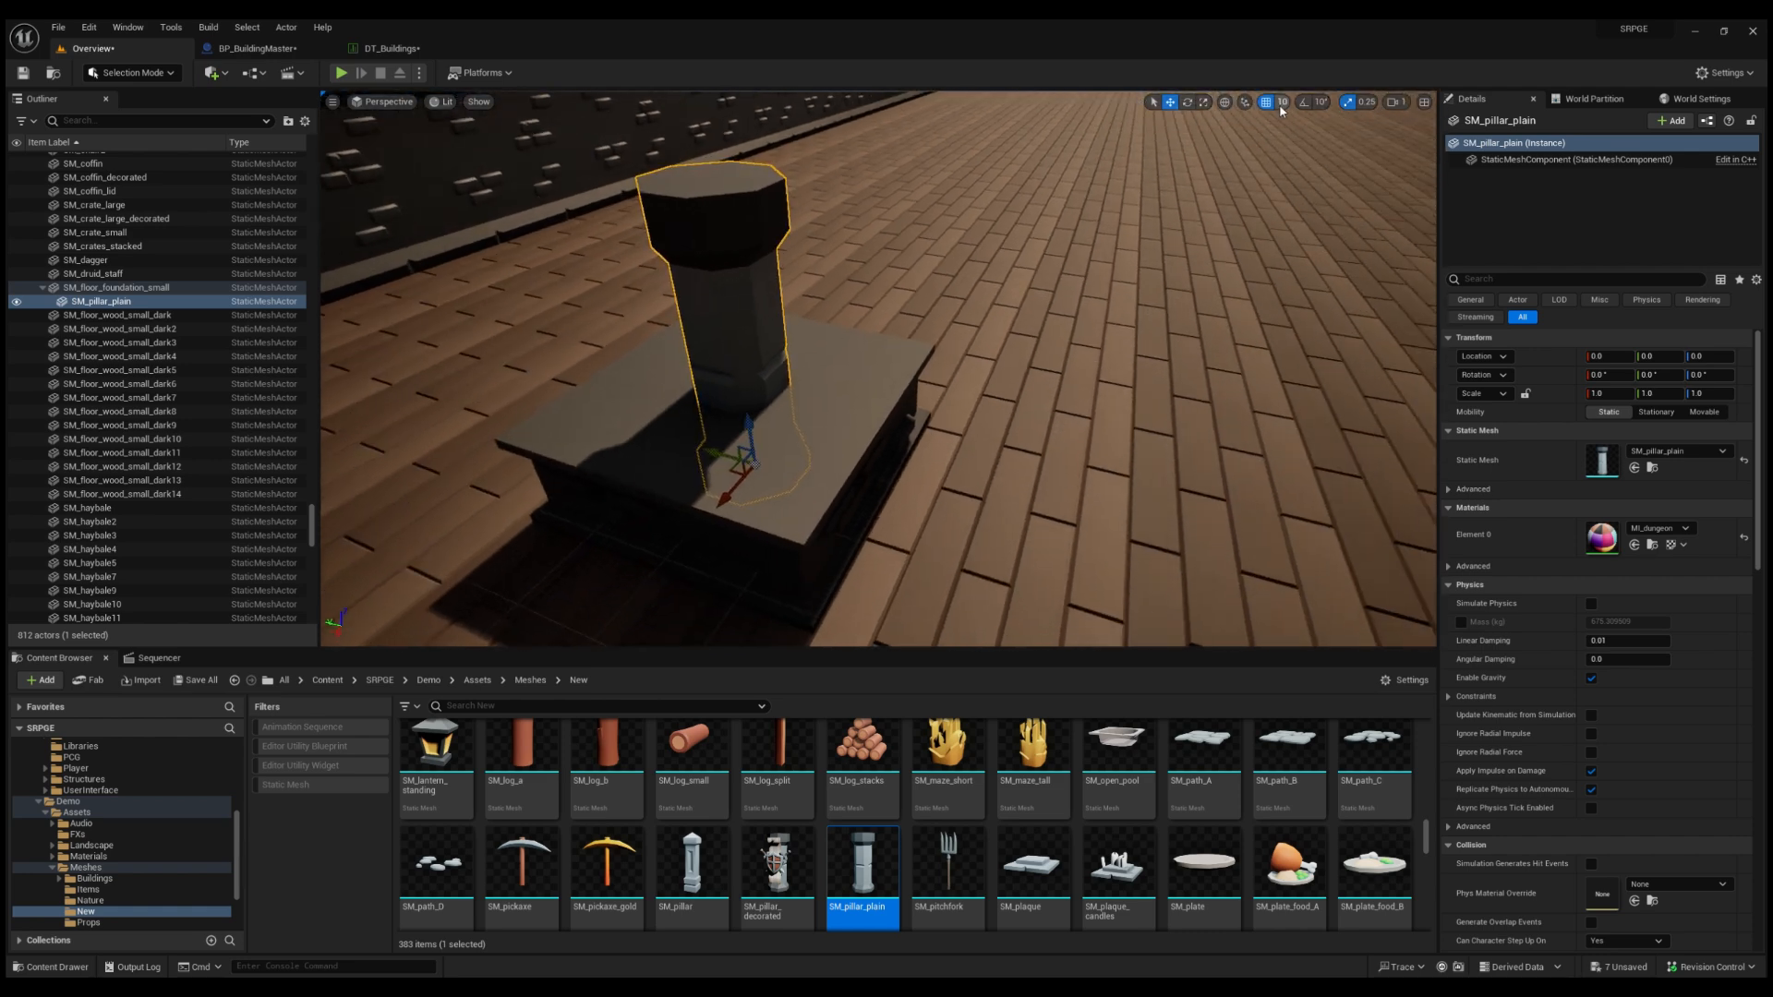
# Move the pillar onto a corner of the foundation at relative location 200, -200, 120, using a finer grid snap.
pyautogui.moveTo(760, 433); pyautogui.dragTo(774, 556)
pyautogui.moveTo(774, 556); pyautogui.dragTo(1109, 480, button='right')
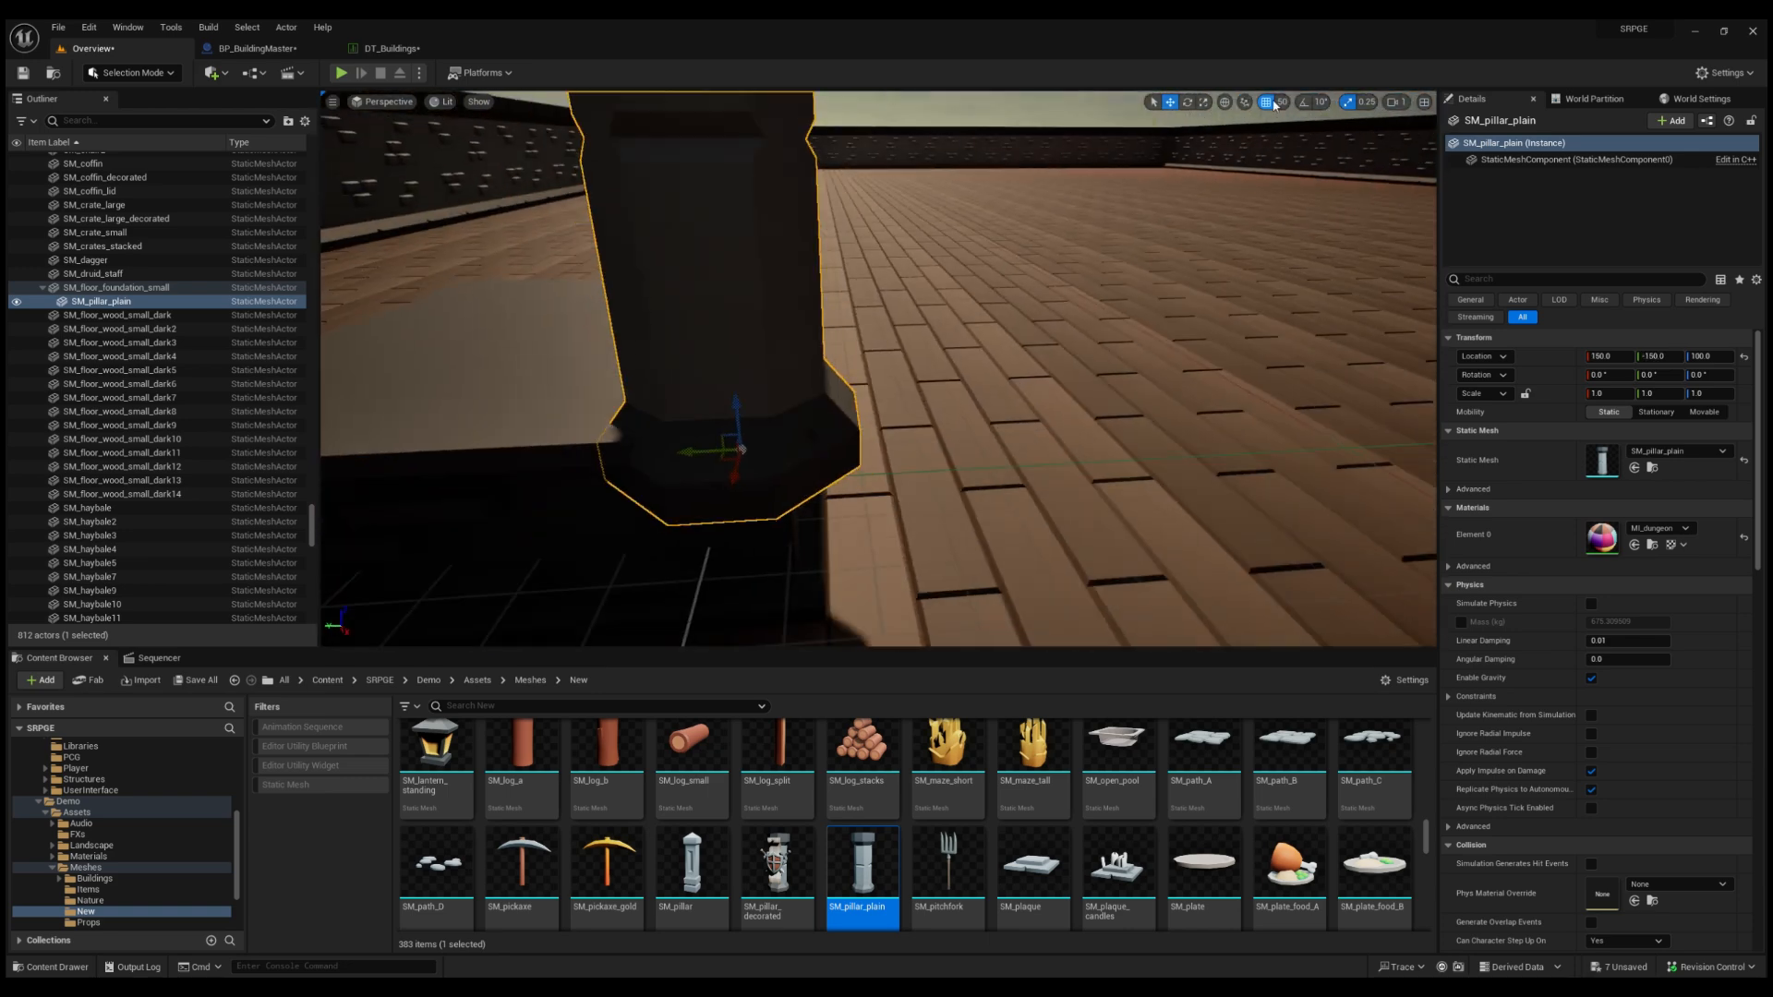
pyautogui.press('[')
pyautogui.moveTo(736, 408); pyautogui.dragTo(736, 392)
pyautogui.moveTo(737, 392); pyautogui.dragTo(1047, 271, button='right')
pyautogui.moveTo(971, 228); pyautogui.dragTo(910, 229)
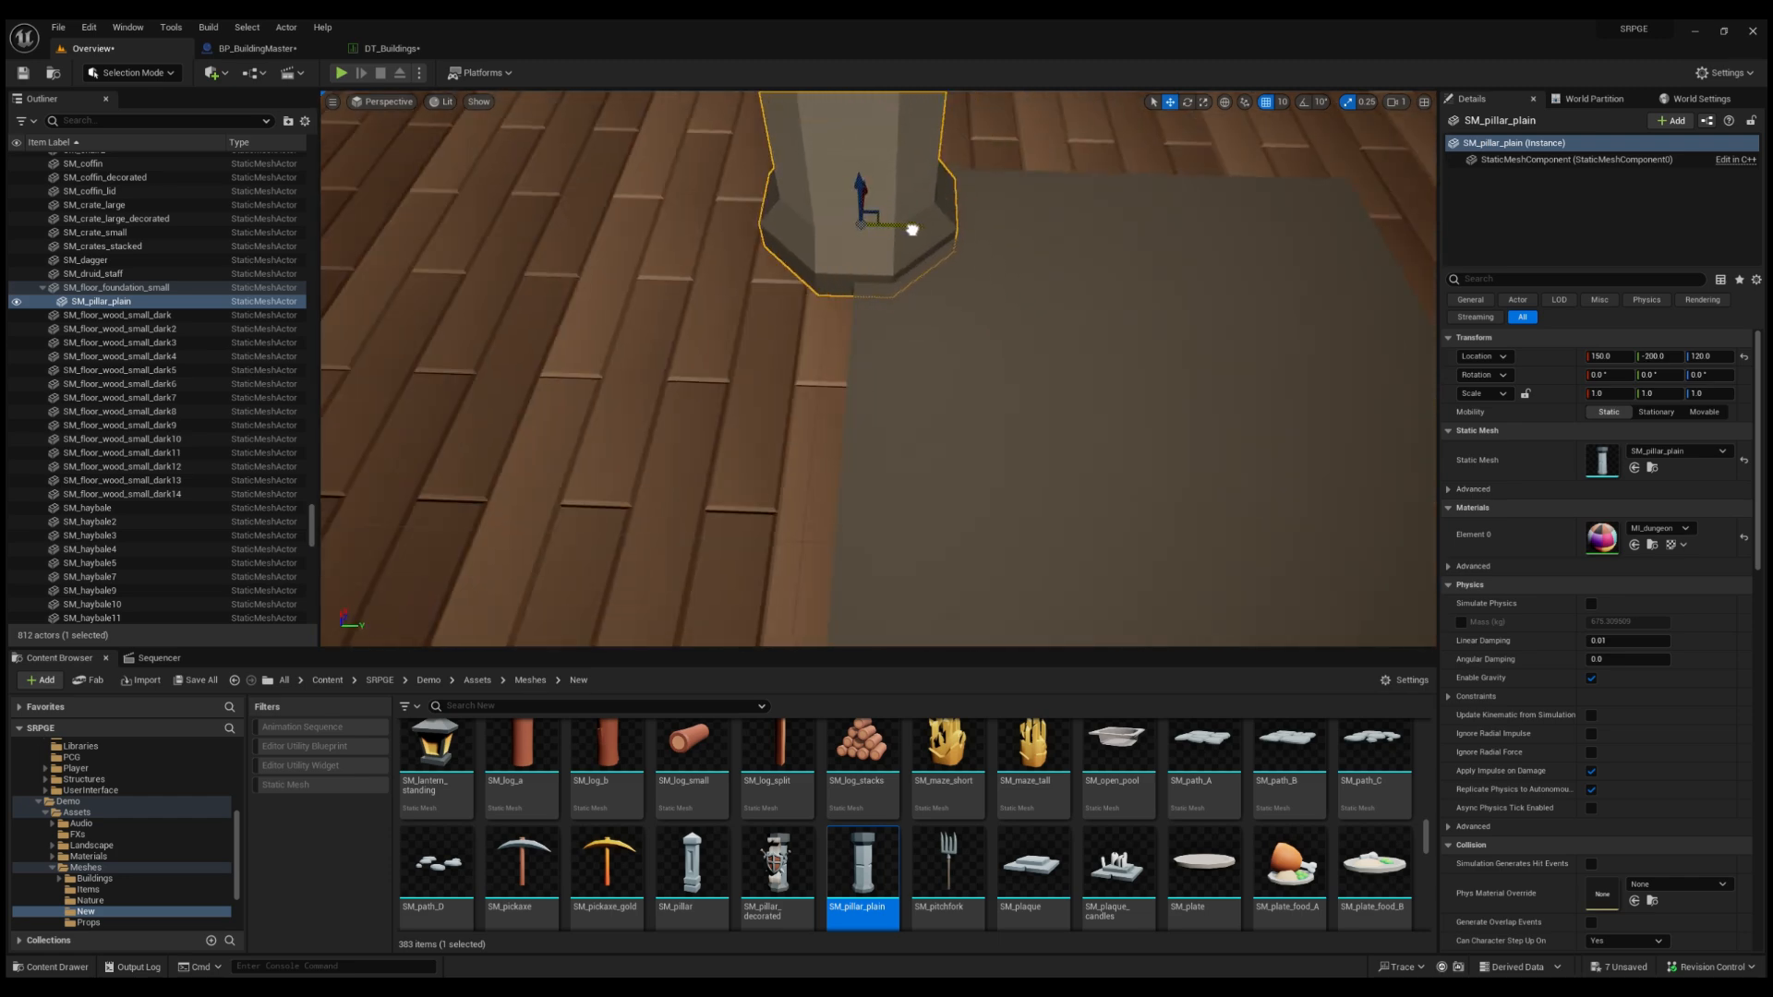
pyautogui.moveTo(910, 229); pyautogui.dragTo(1063, 241, button='right')
pyautogui.moveTo(1219, 392); pyautogui.dragTo(1044, 439)
pyautogui.moveTo(1043, 439); pyautogui.dragTo(693, 429, button='right')
pyautogui.moveTo(936, 423); pyautogui.dragTo(977, 424)
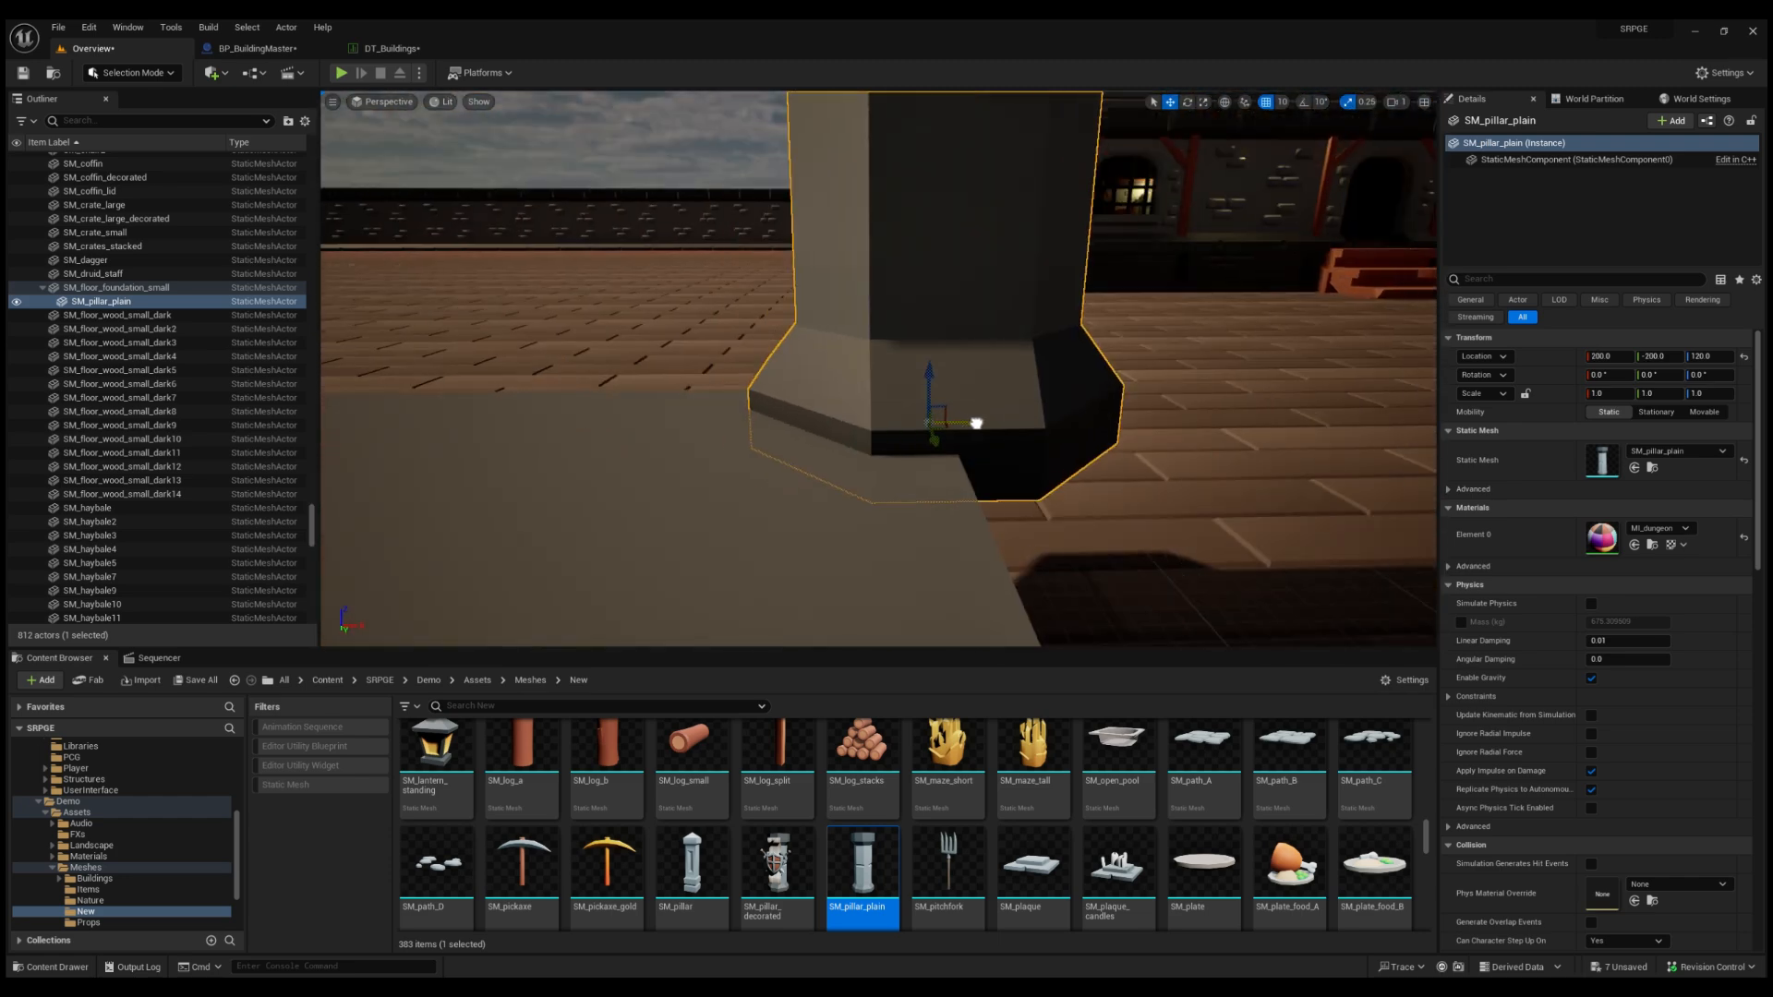
pyautogui.moveTo(977, 424); pyautogui.dragTo(1187, 507, button='right')
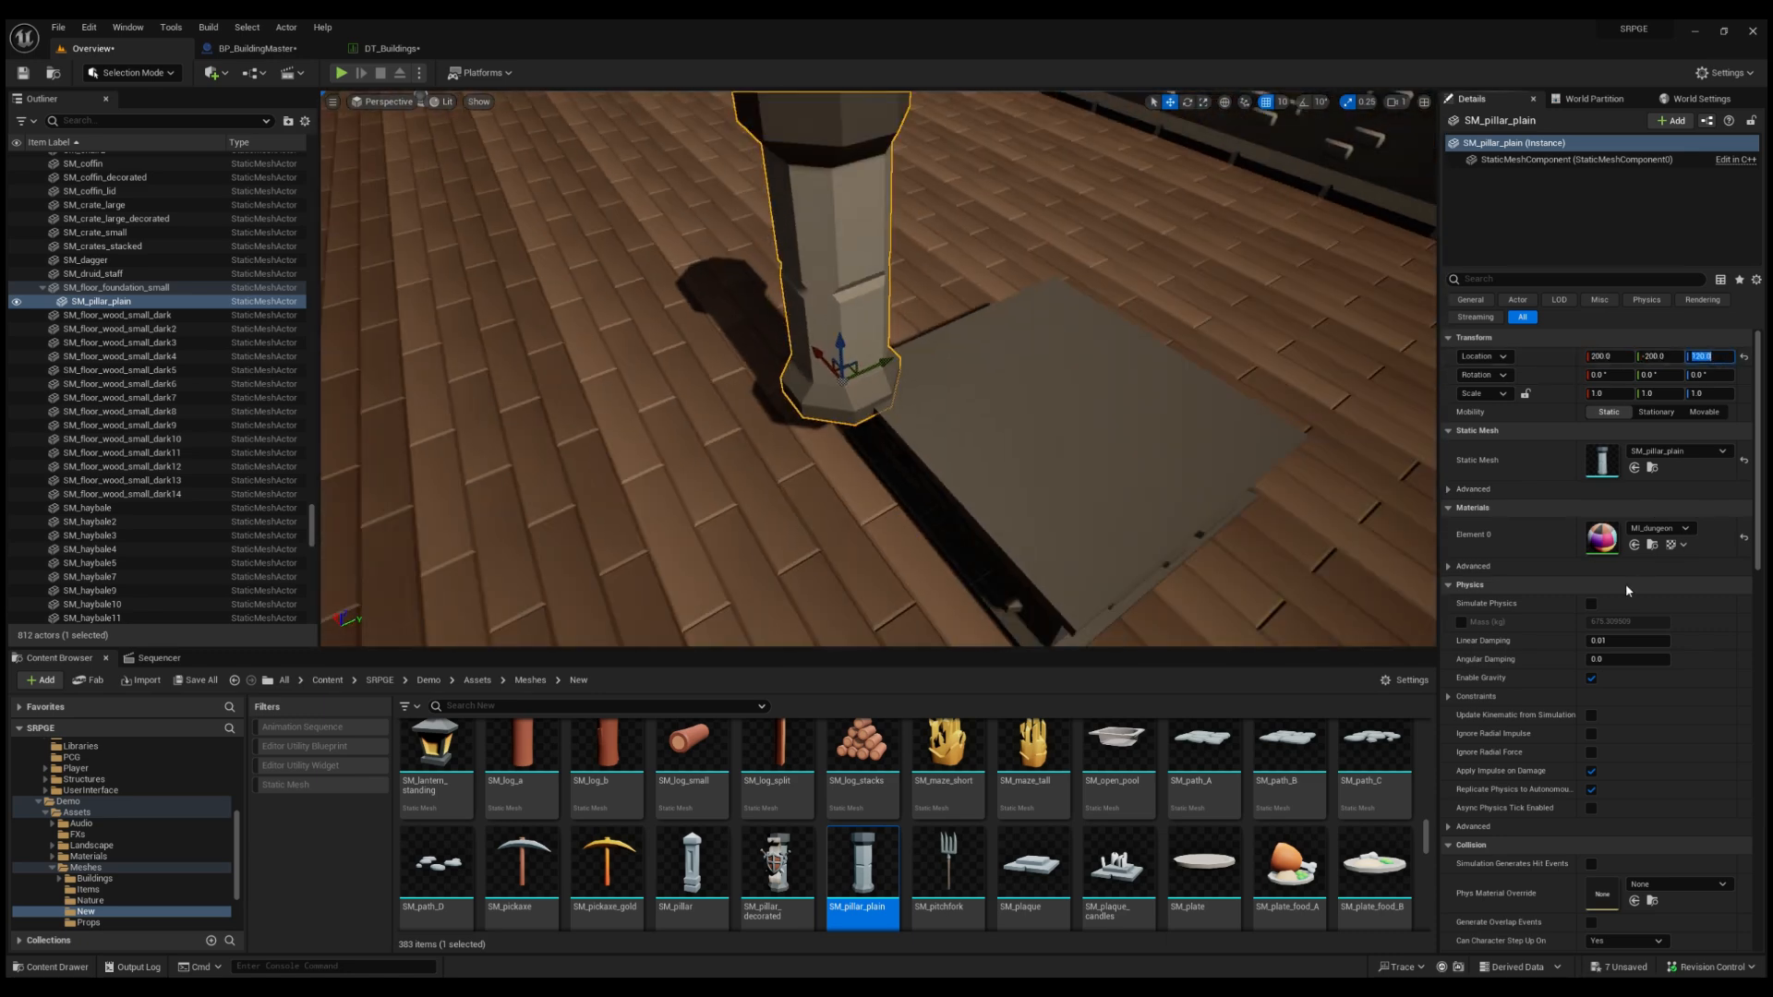
pyautogui.moveTo(882, 347); pyautogui.dragTo(785, 305, button='right')
# Duplicate the pillar to the neighbouring corner along Y, and copy both pillars to the foundation's two opposite corners.
pyautogui.keyDown('alt'); pyautogui.moveTo(828, 459); pyautogui.dragTo(1097, 471); pyautogui.keyUp('alt')
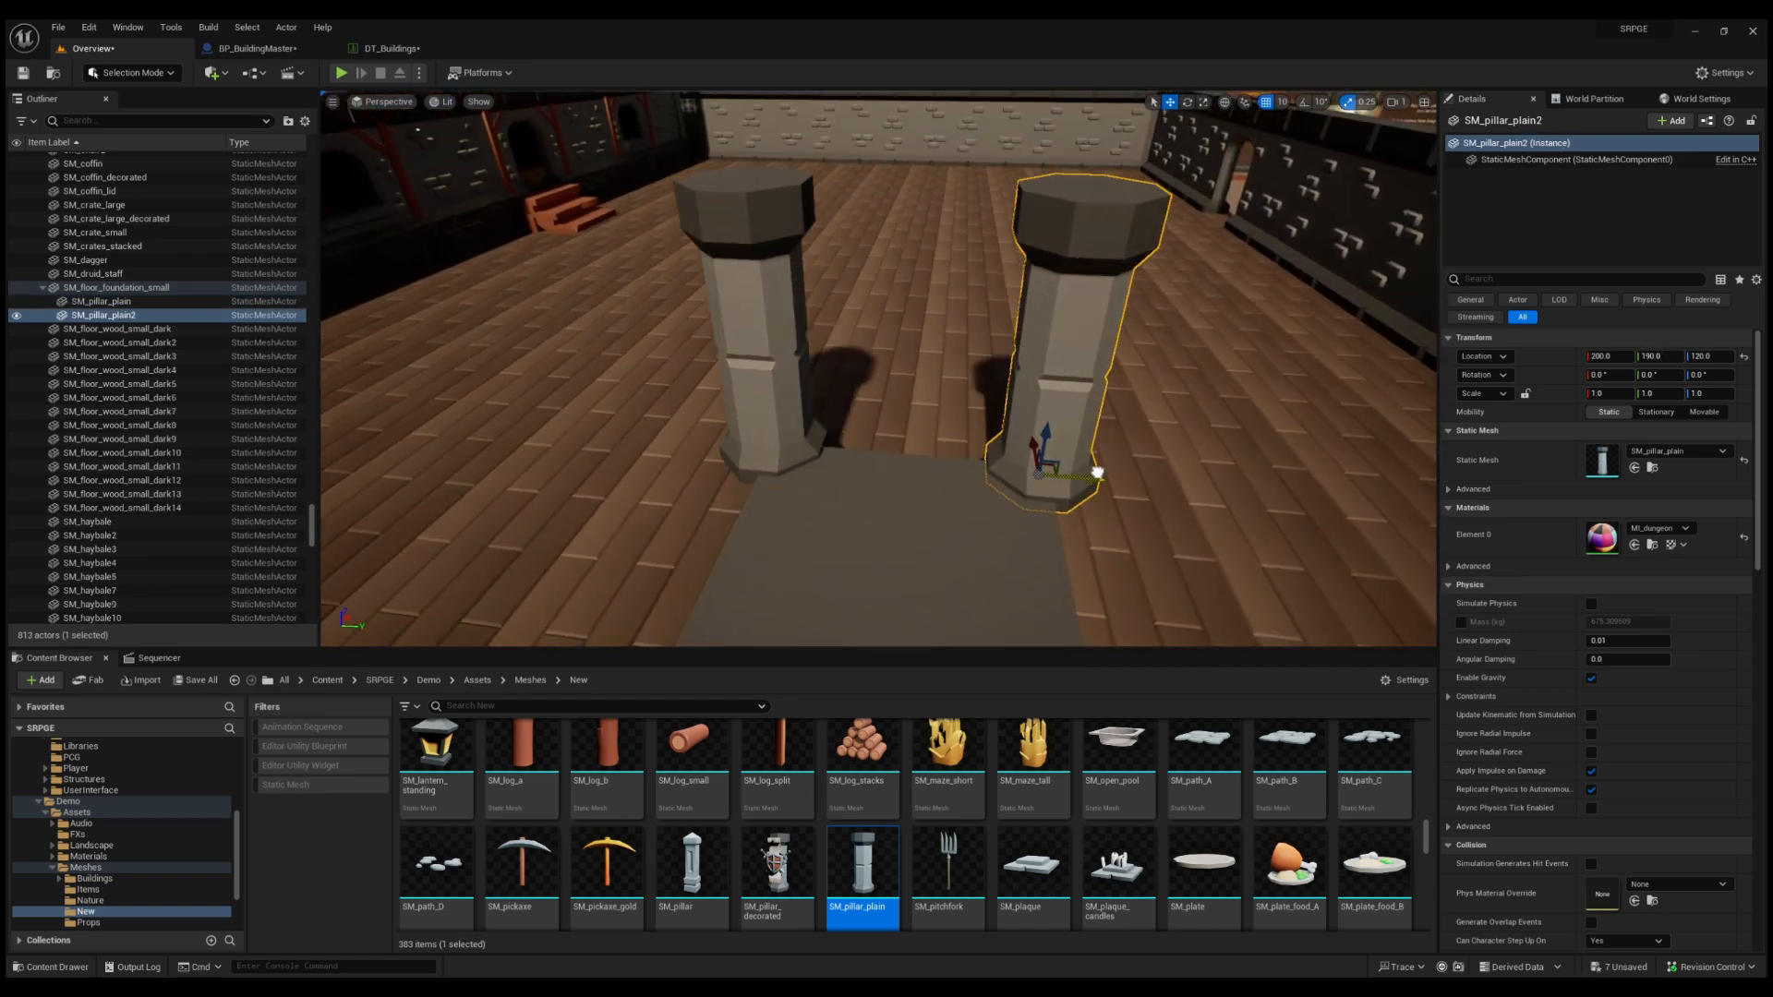
pyautogui.moveTo(887, 427); pyautogui.dragTo(1053, 446, button='right')
pyautogui.keyDown('shift'); pyautogui.click(788, 364); pyautogui.keyUp('shift')
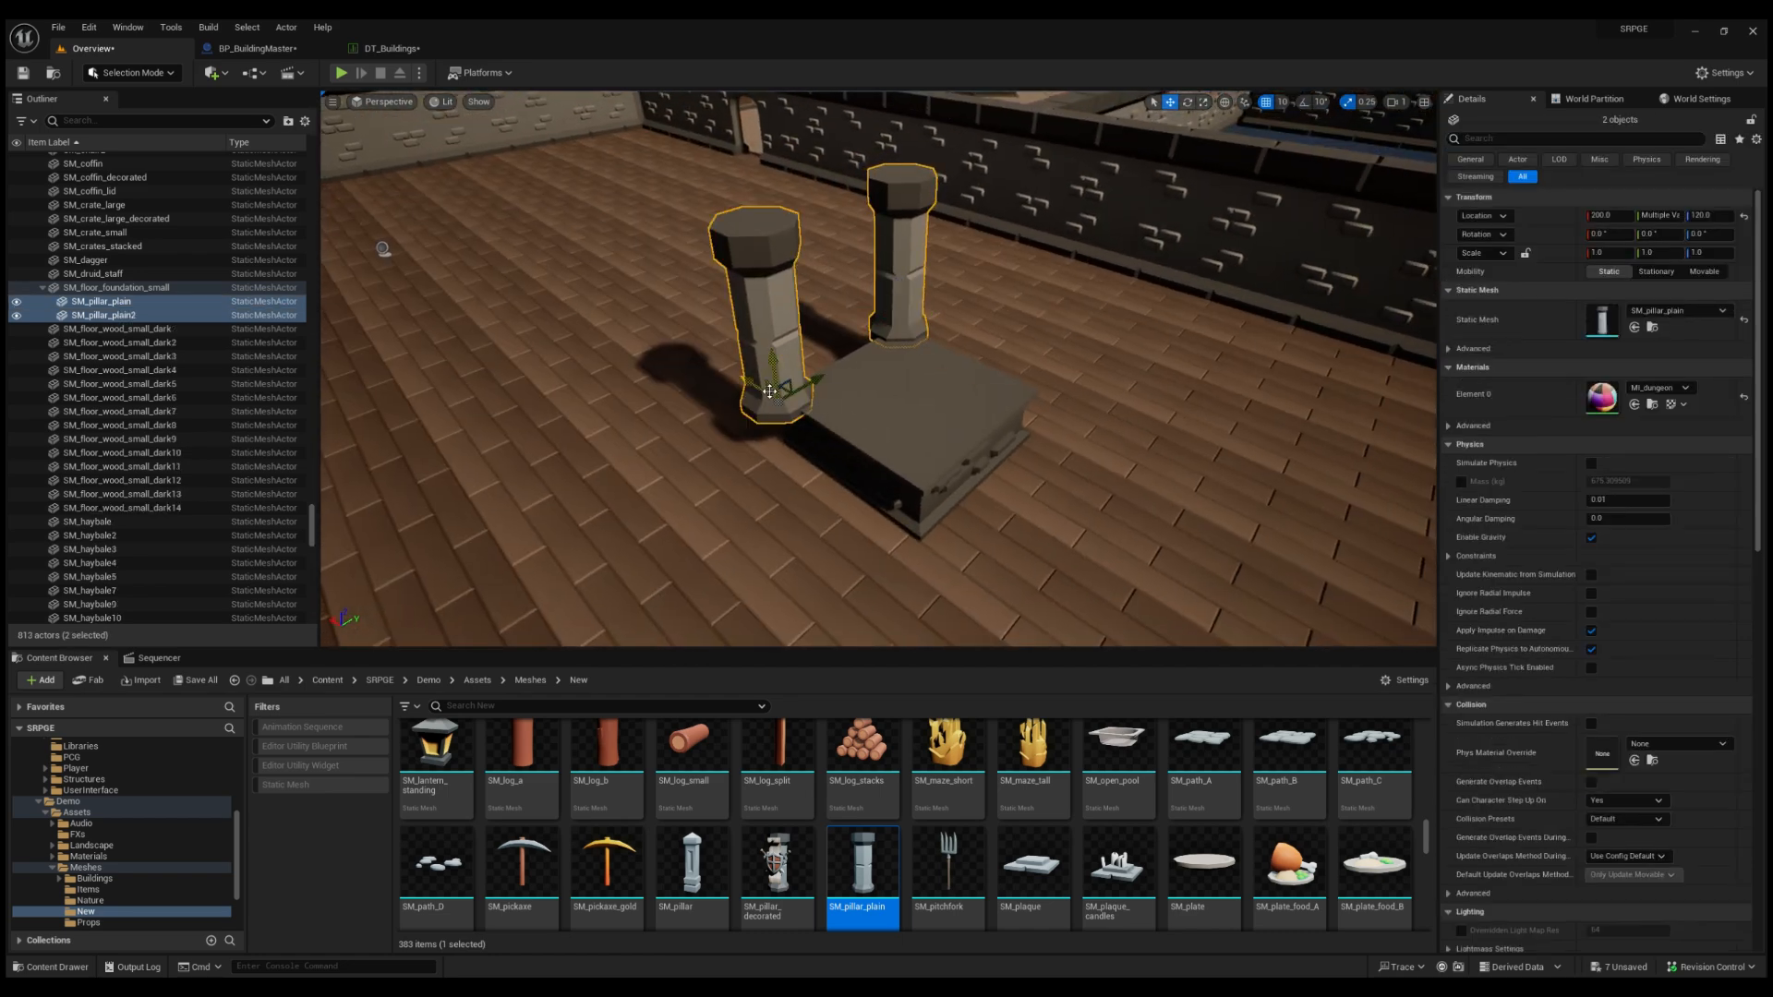
pyautogui.keyDown('alt'); pyautogui.moveTo(768, 392); pyautogui.dragTo(932, 482); pyautogui.keyUp('alt')
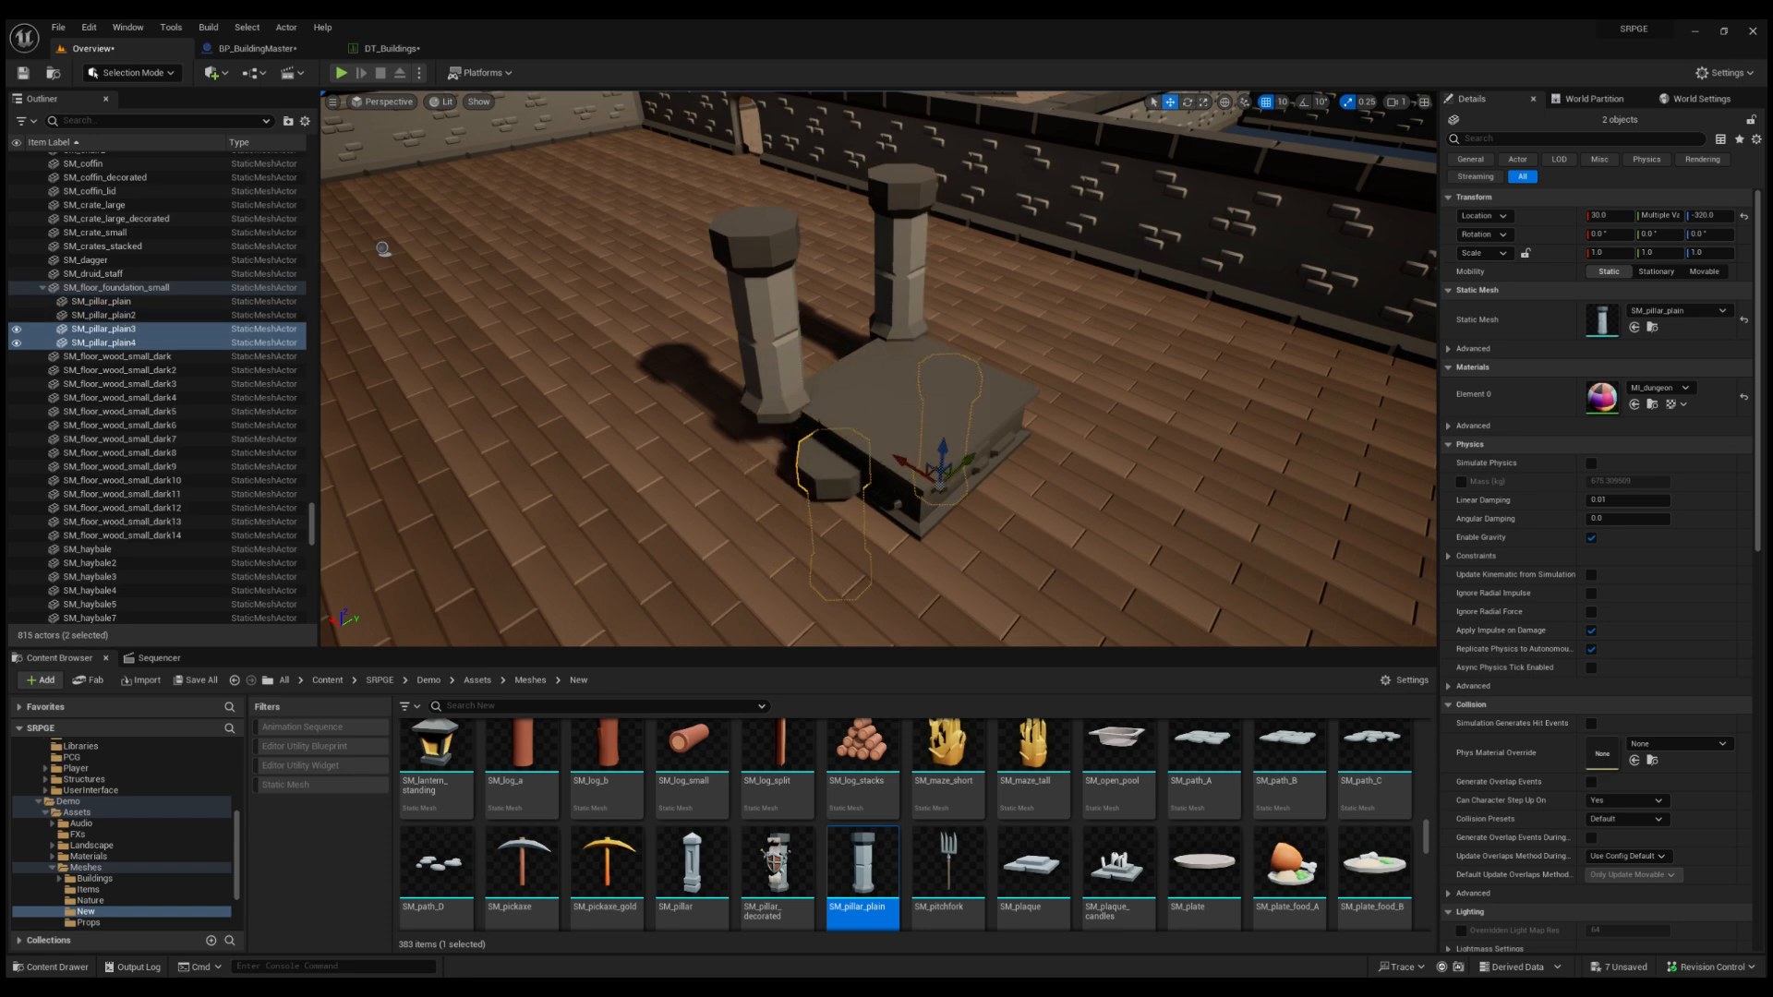
pyautogui.hotkey('ctrl', 'z')
pyautogui.keyDown('alt'); pyautogui.moveTo(758, 391); pyautogui.dragTo(981, 475); pyautogui.keyUp('alt')
pyautogui.click(1114, 529)
pyautogui.moveTo(1114, 529); pyautogui.dragTo(850, 323, button='right')
pyautogui.press('s')
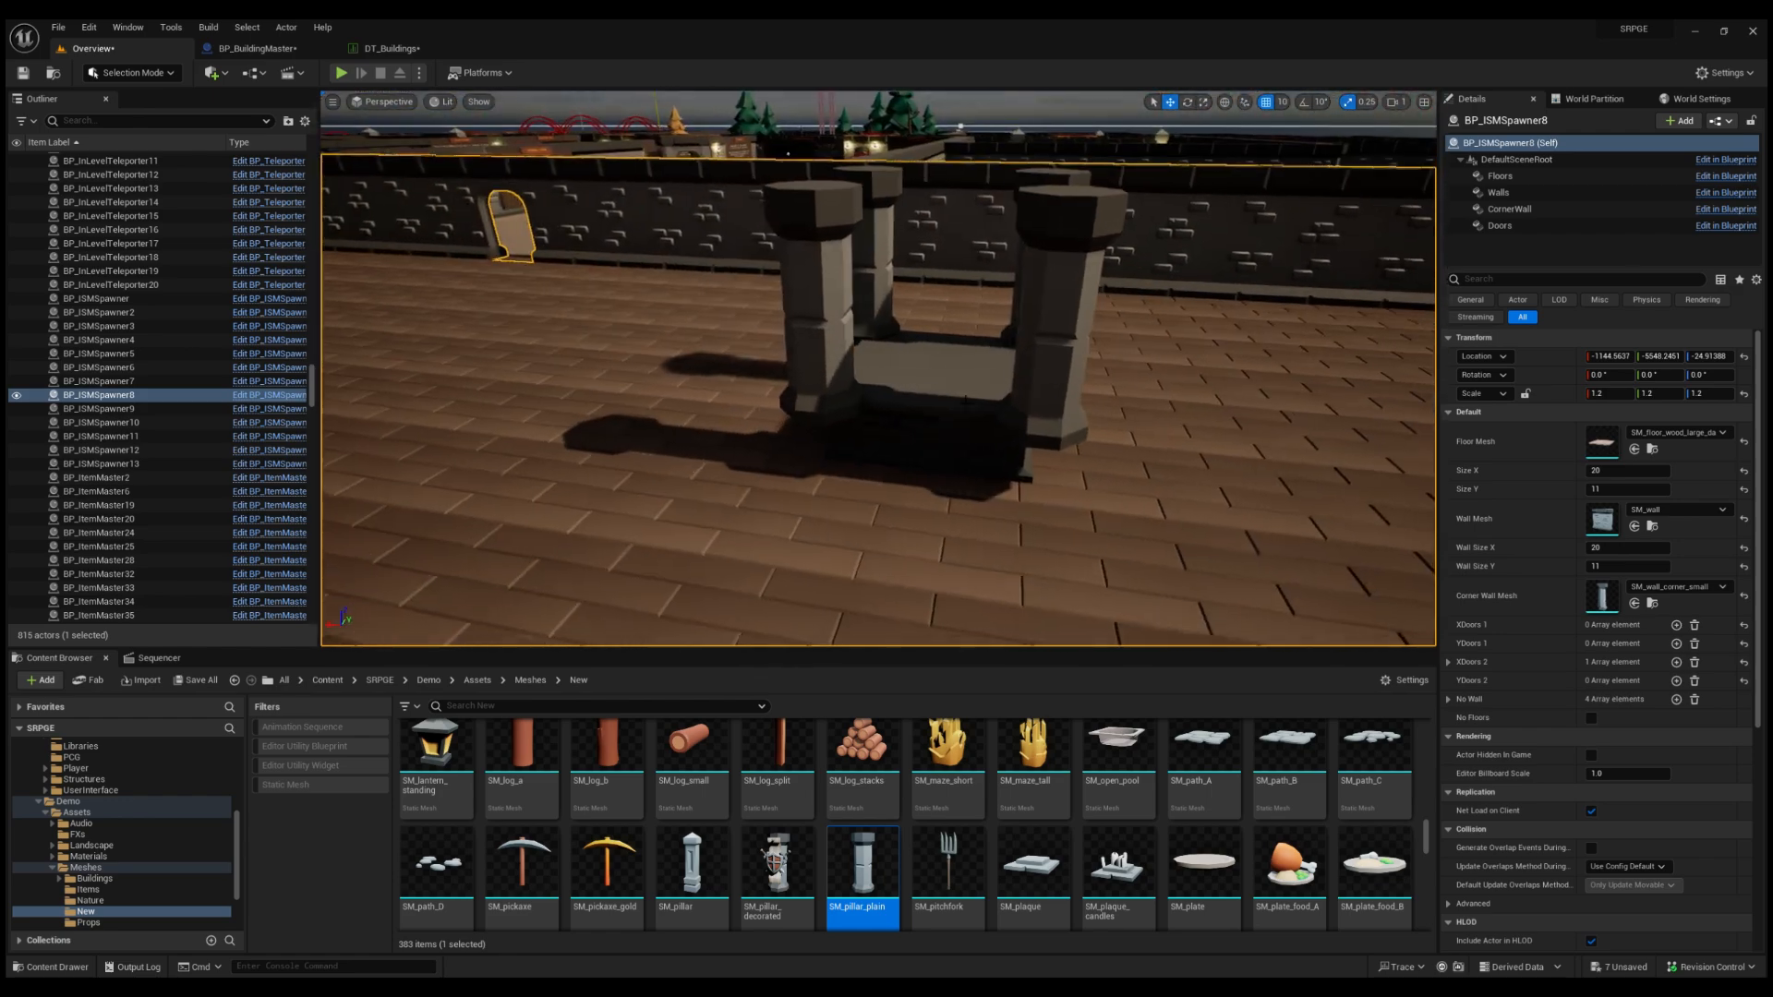
# Select the original corner pillar in the level, and add a new BuildSettings entry to the Foundation row in DT_Buildings.
pyautogui.click(848, 322)
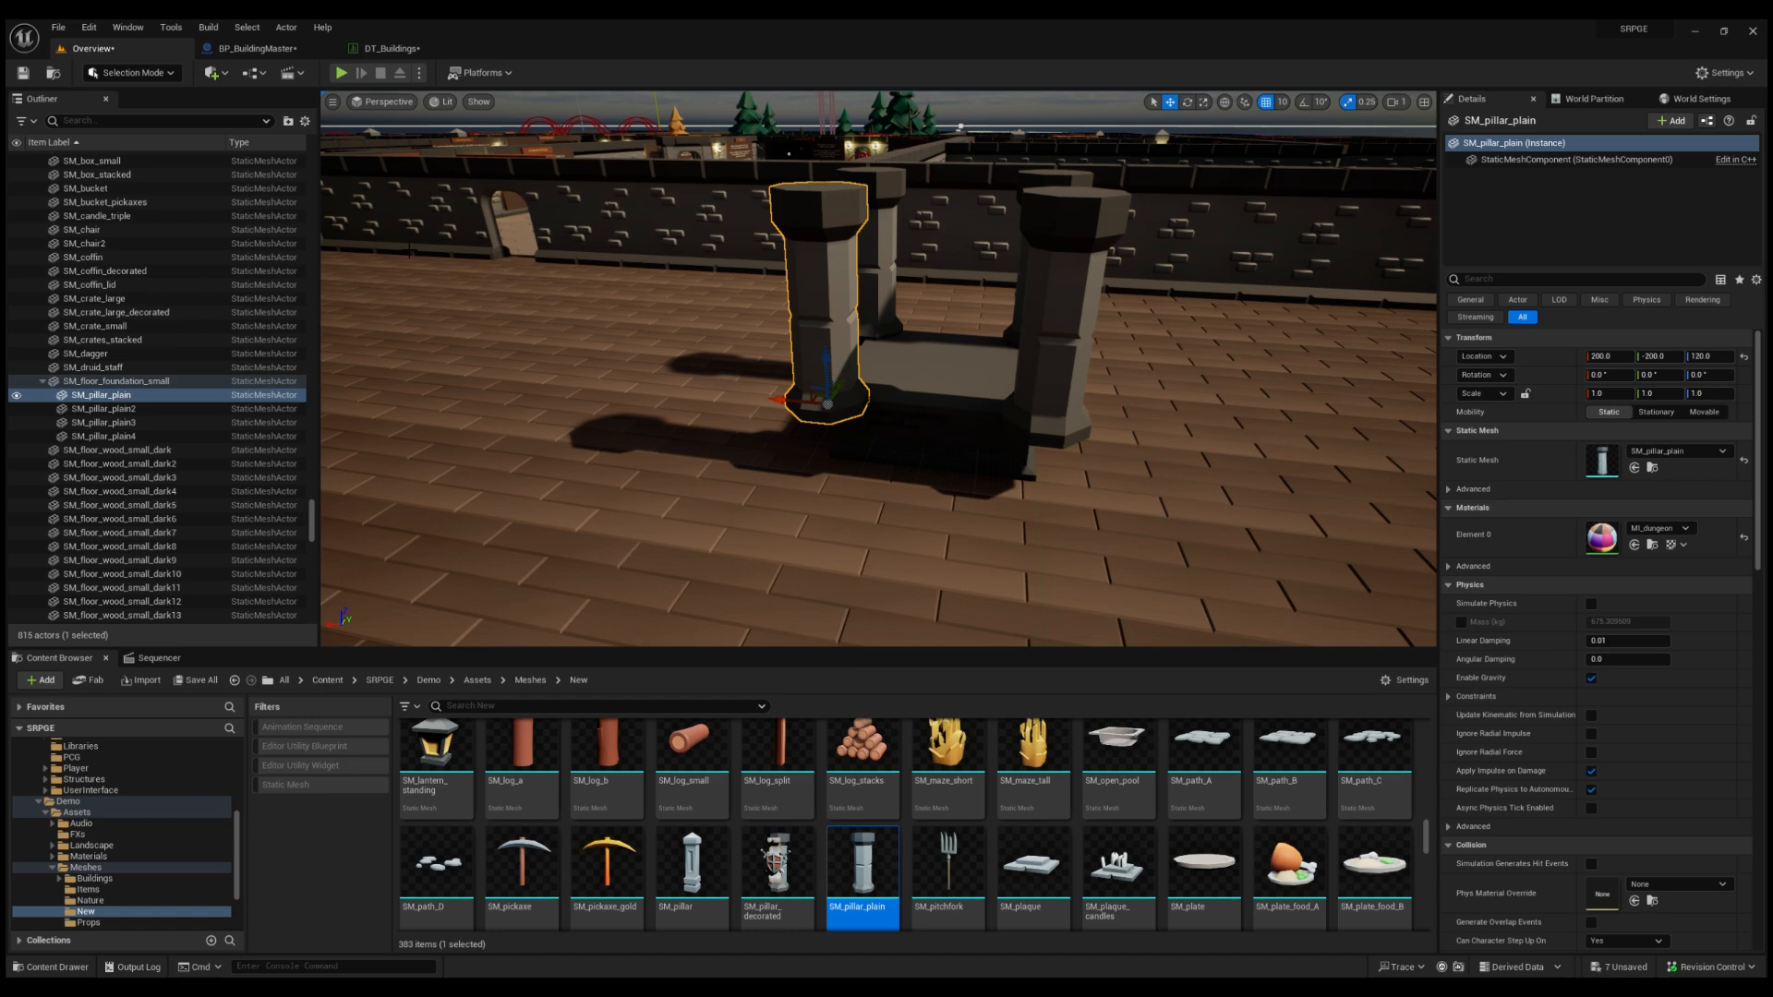
pyautogui.click(412, 49)
pyautogui.click(258, 49)
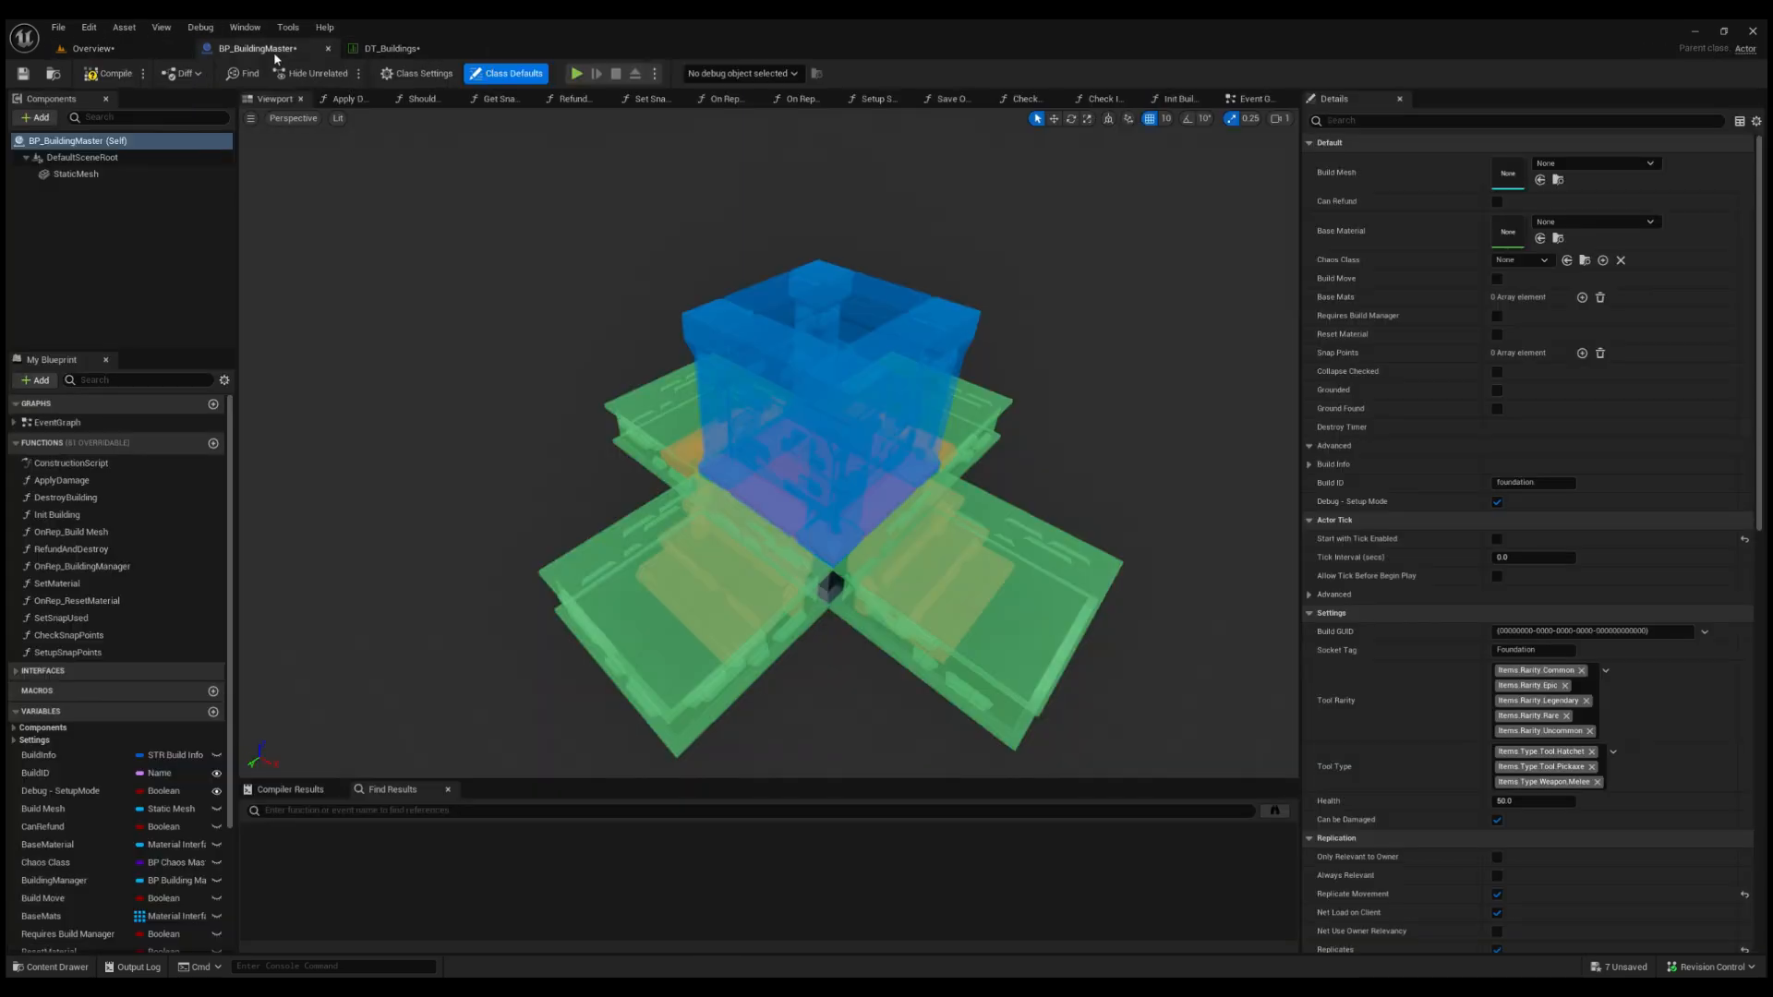
pyautogui.click(395, 51)
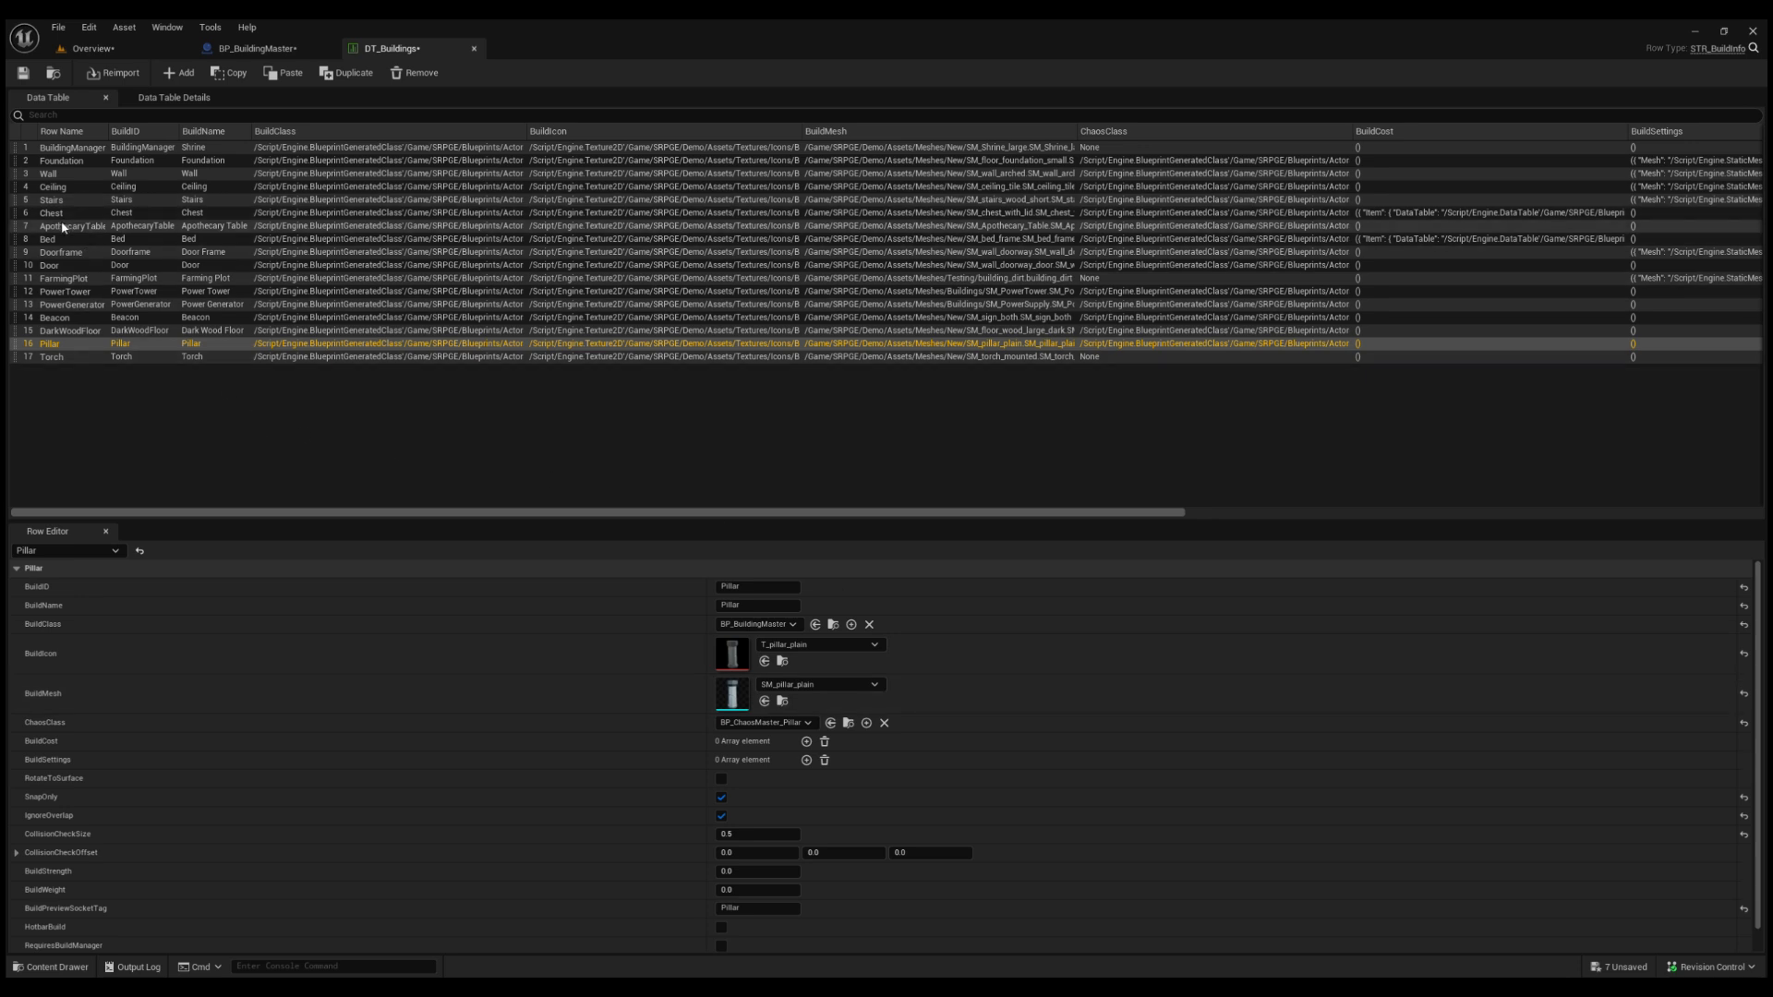
pyautogui.click(62, 162)
pyautogui.scroll(-2, 546, 672)
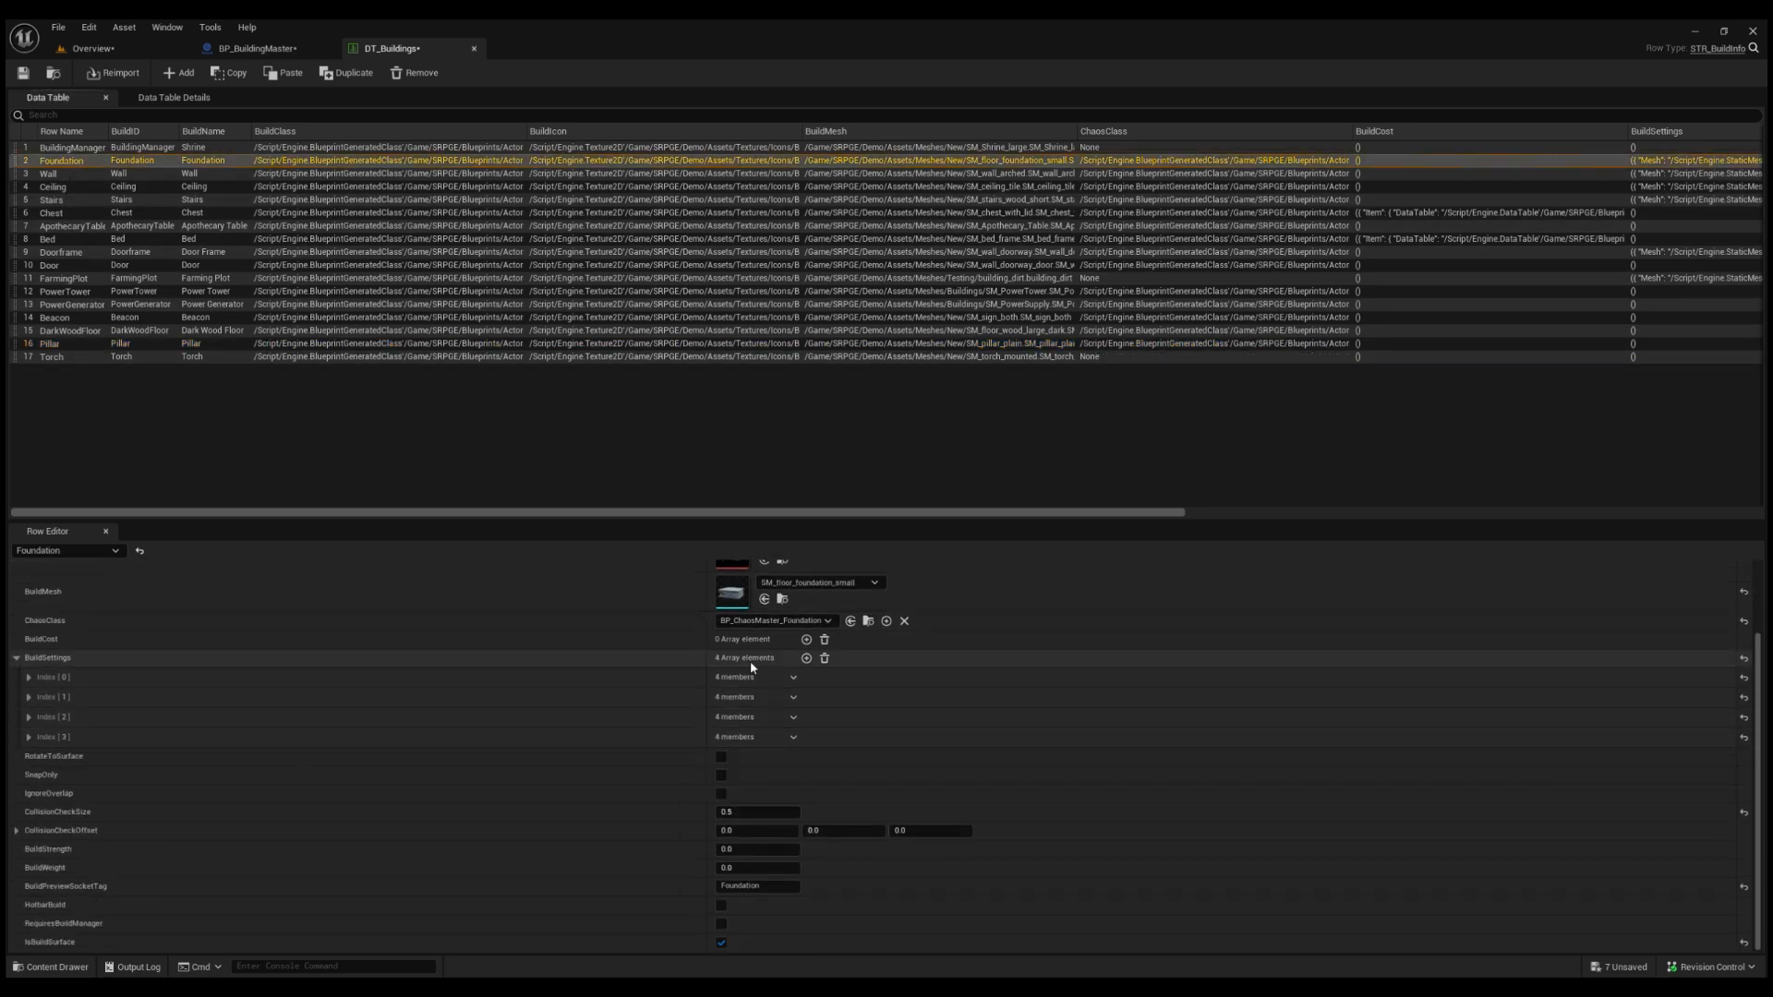
pyautogui.click(806, 658)
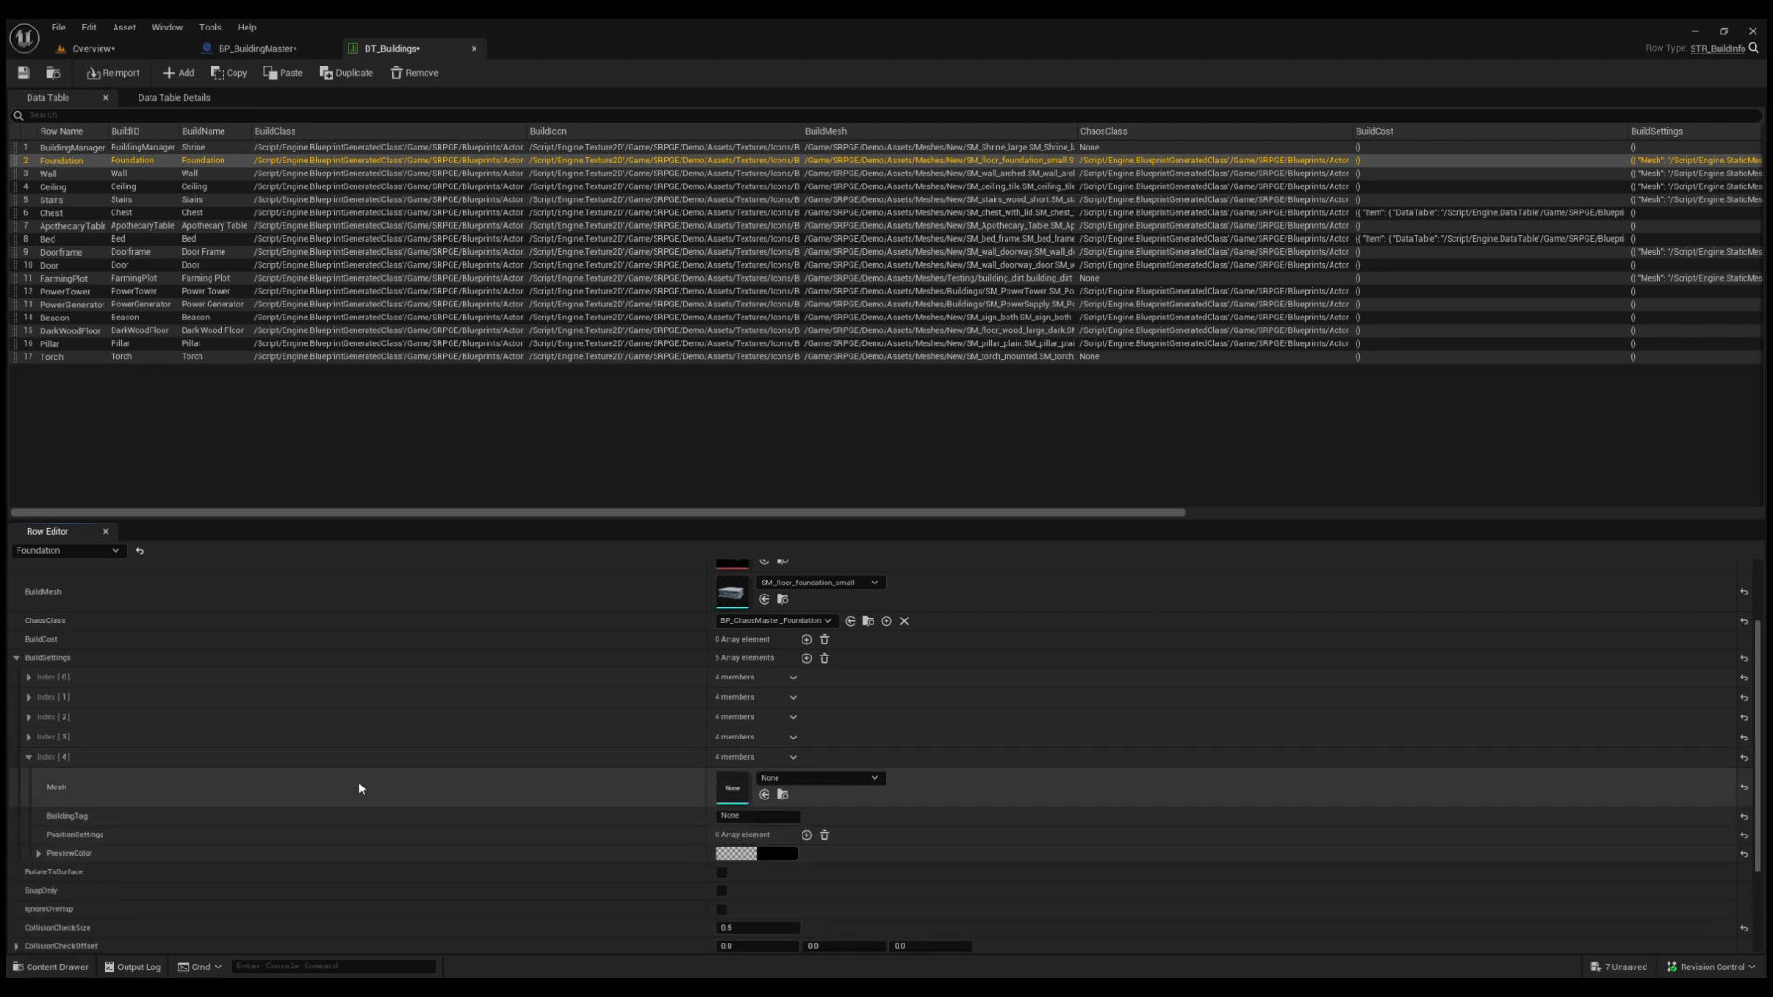
# Assign the SM_pillar_plain mesh selected in the level to the Foundation row's new BuildSettings entry.
pyautogui.click(122, 47)
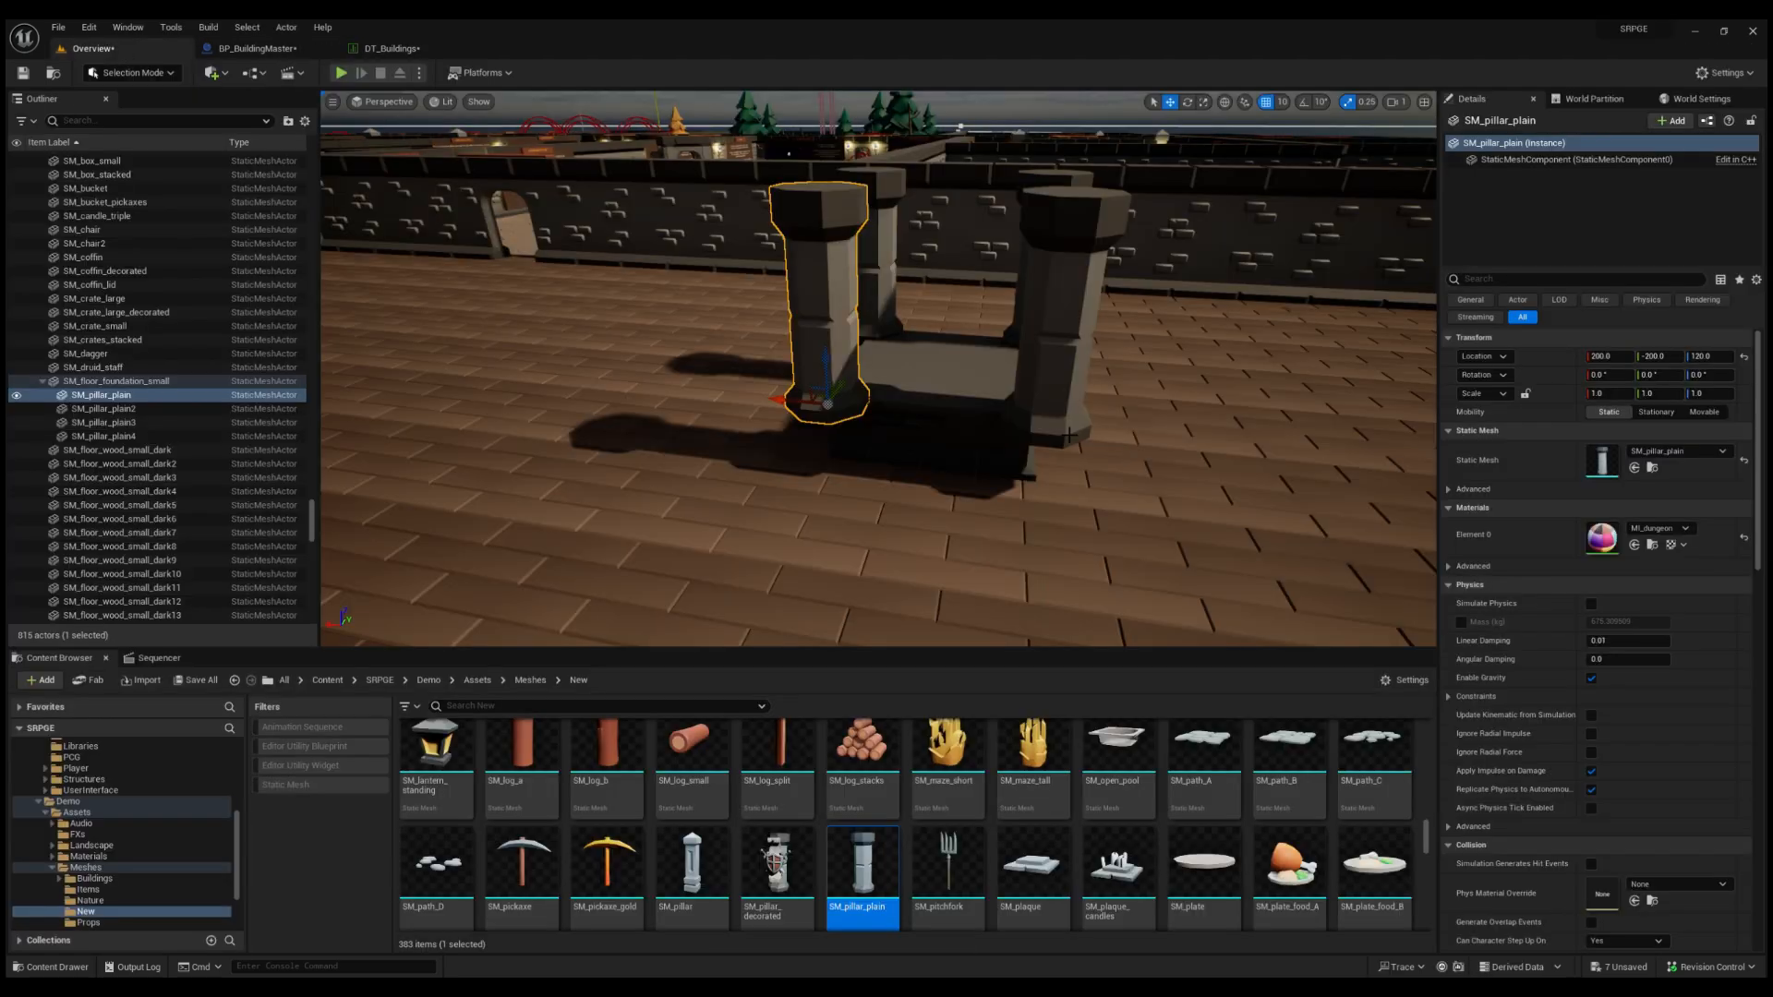
pyautogui.click(392, 48)
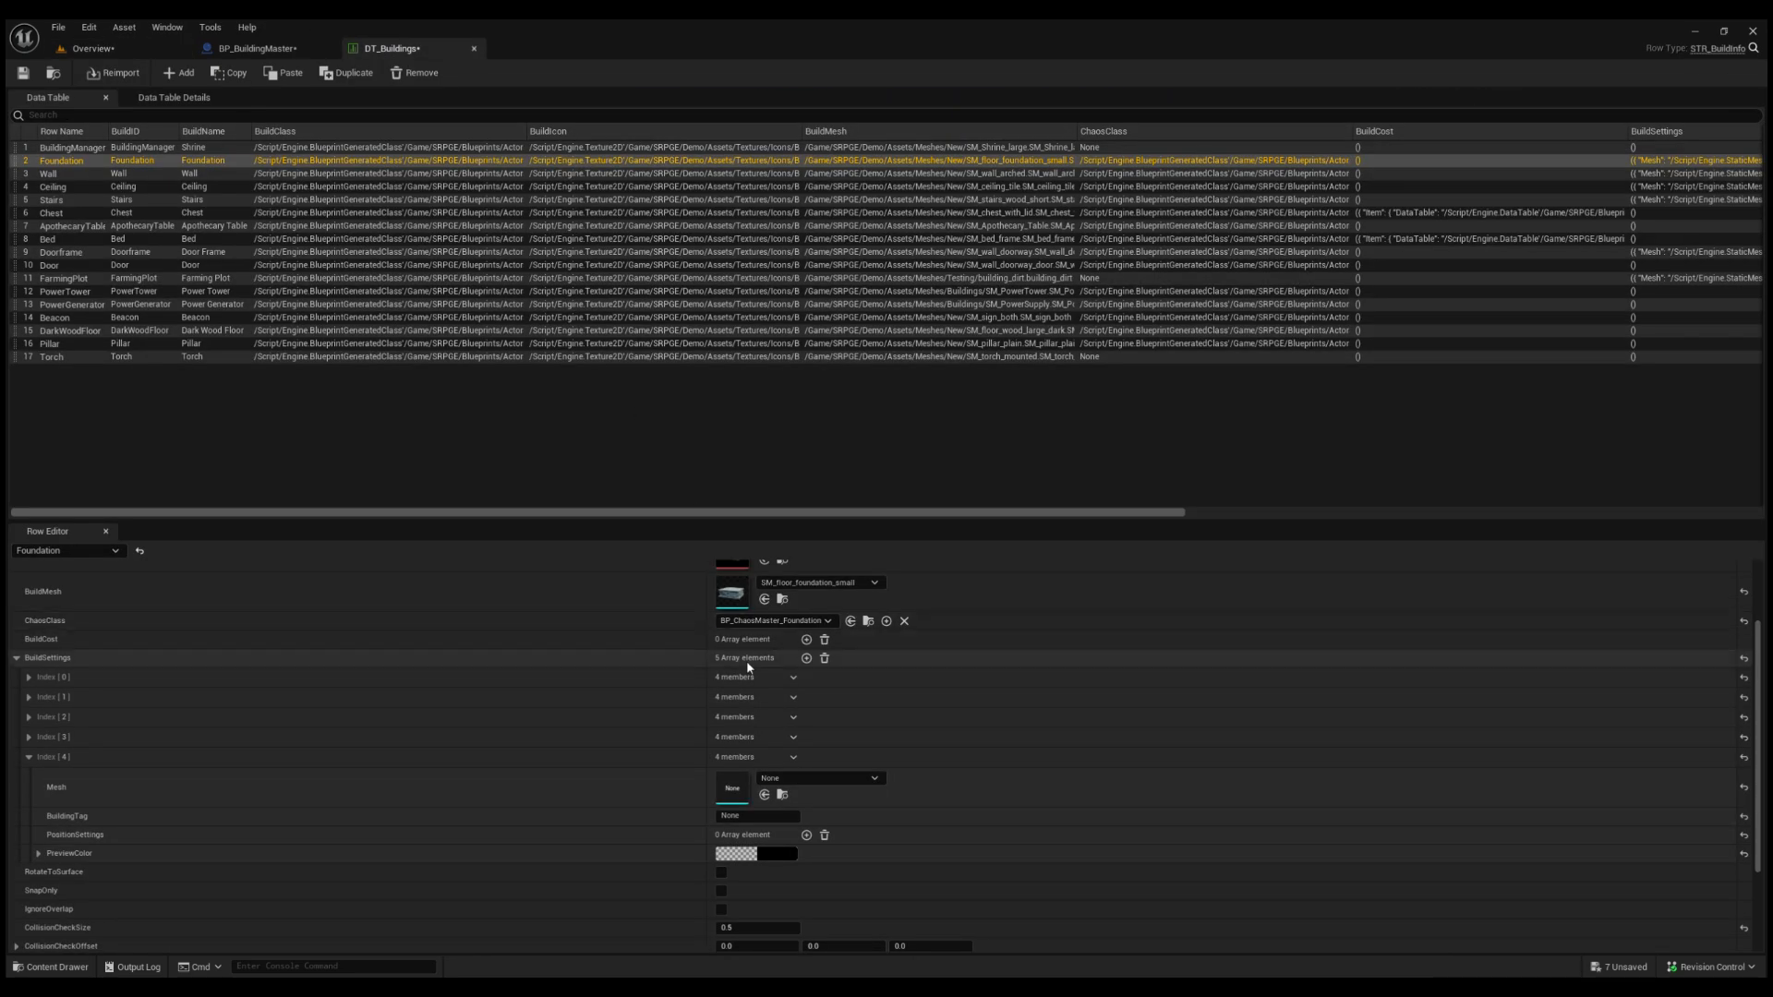
pyautogui.click(764, 794)
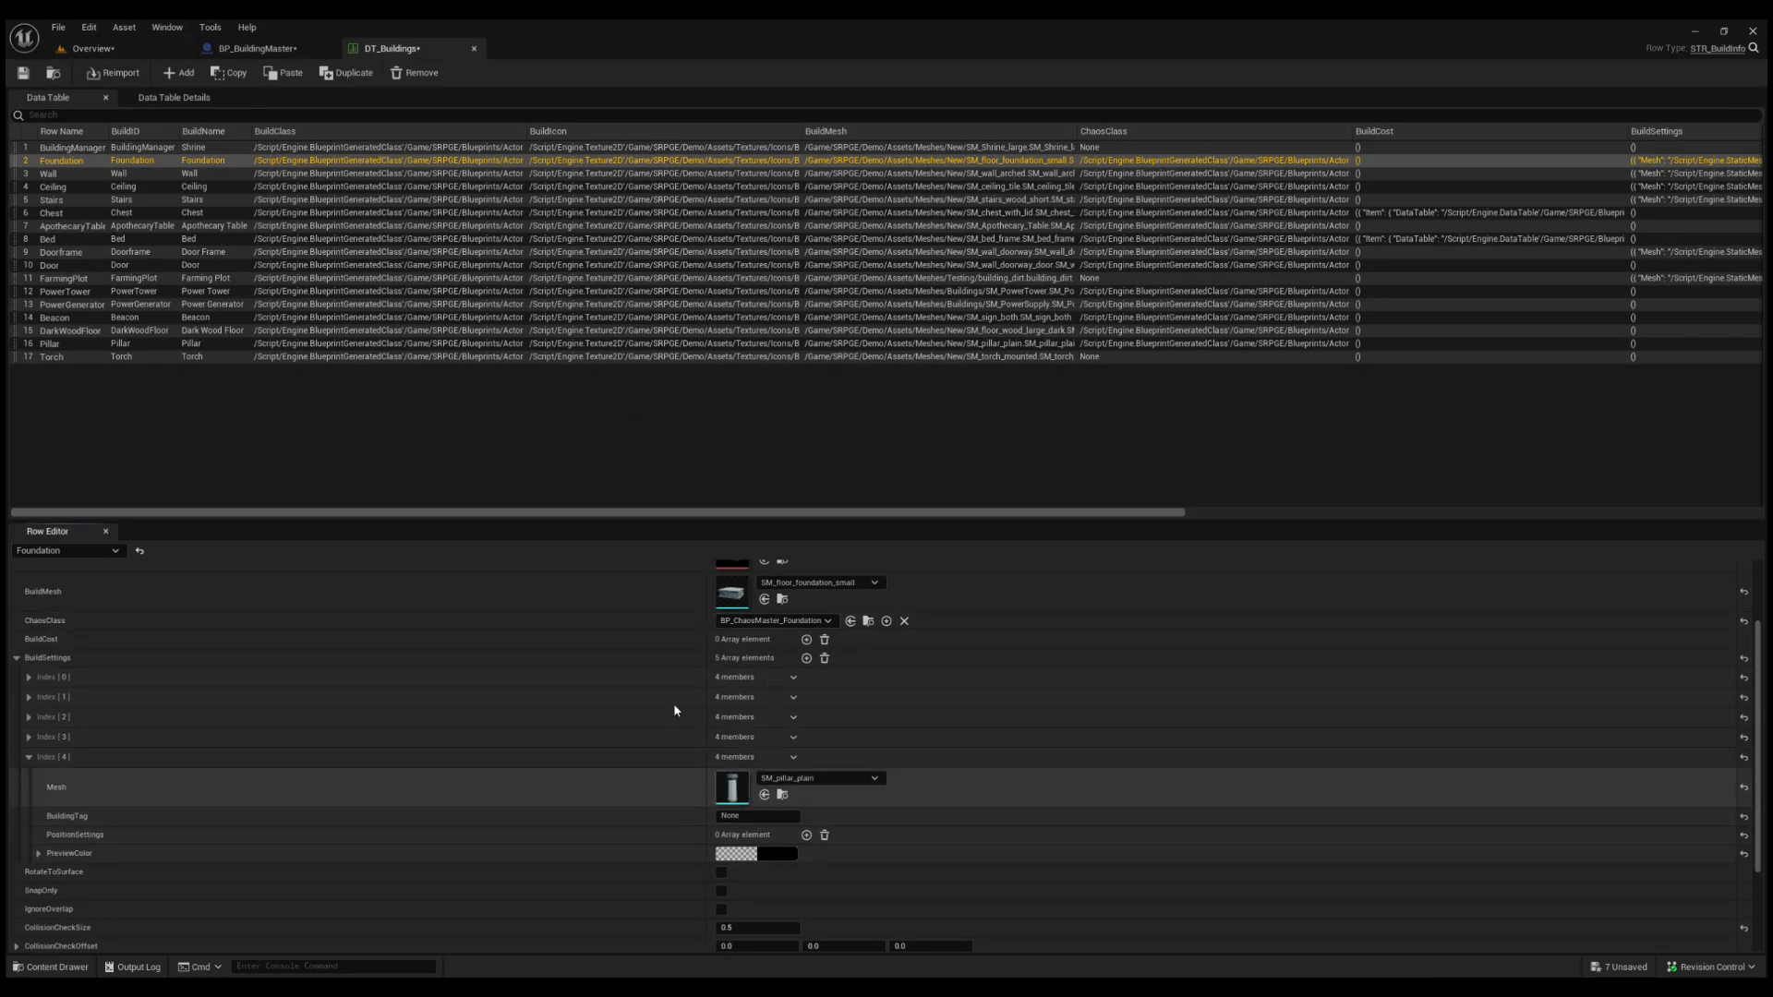
# Copy the Pillar row's BuildPreviewSocketTag and set it as the new Foundation entry's BuildingTag, Pillar.
pyautogui.click(61, 343)
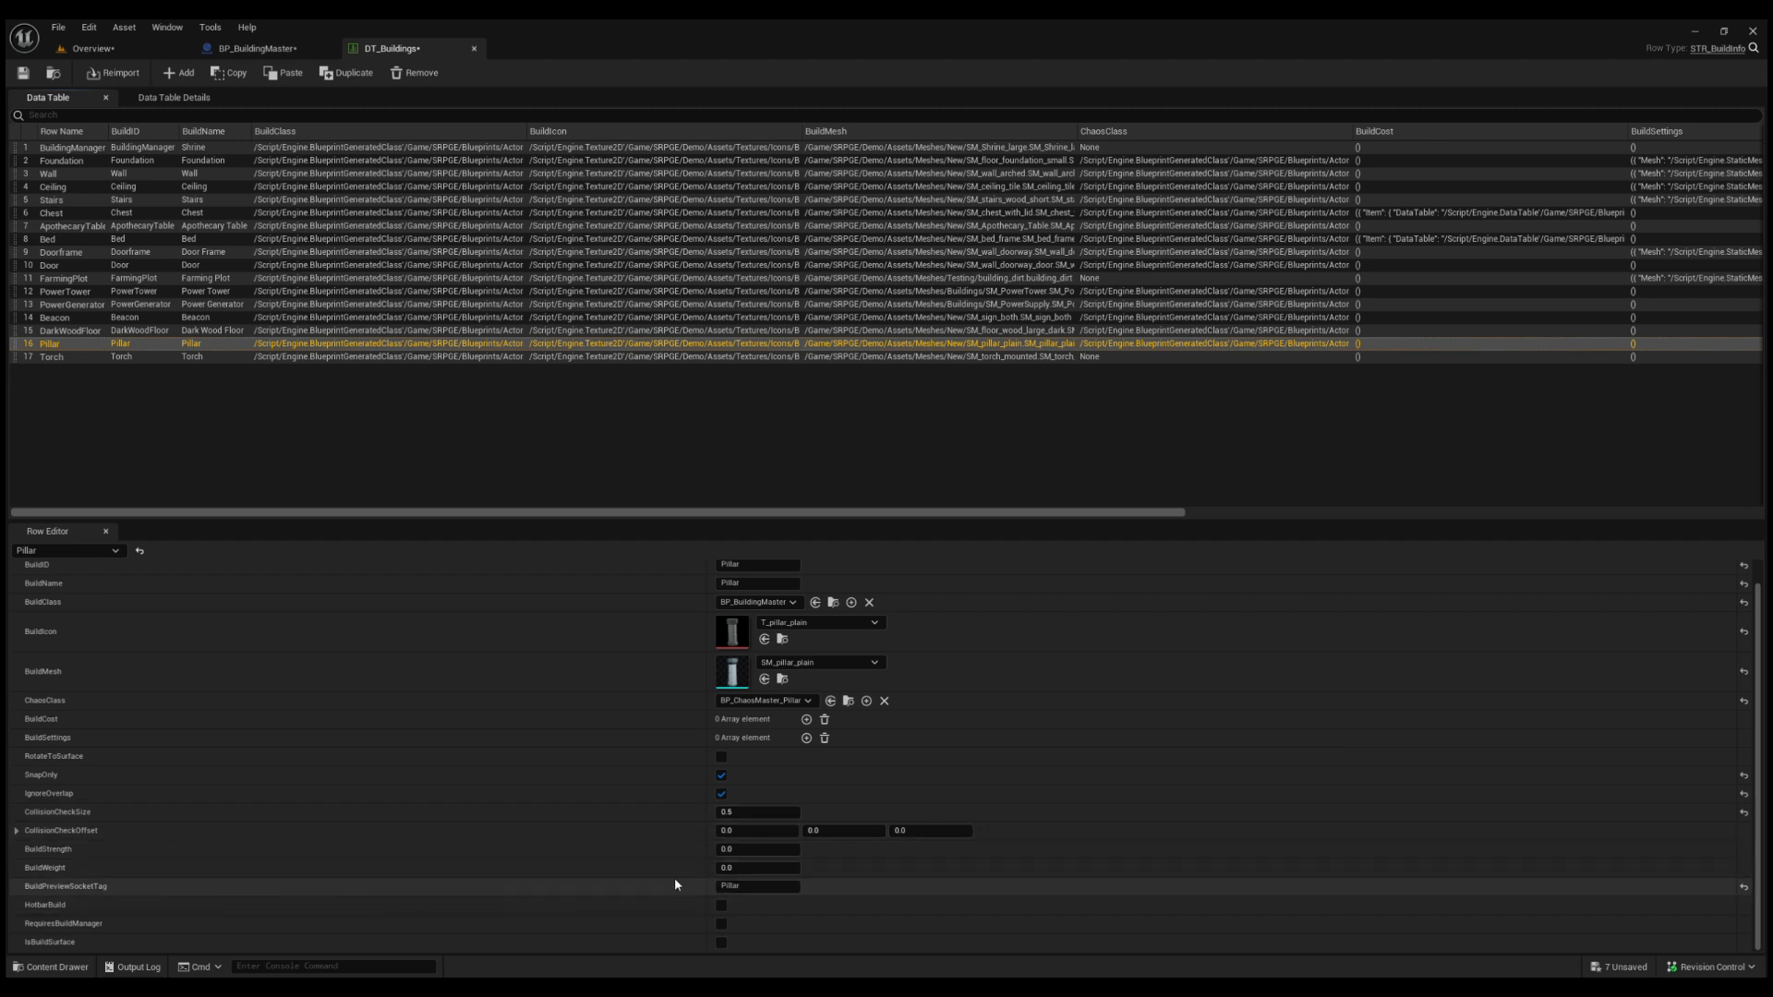
pyautogui.click(746, 890)
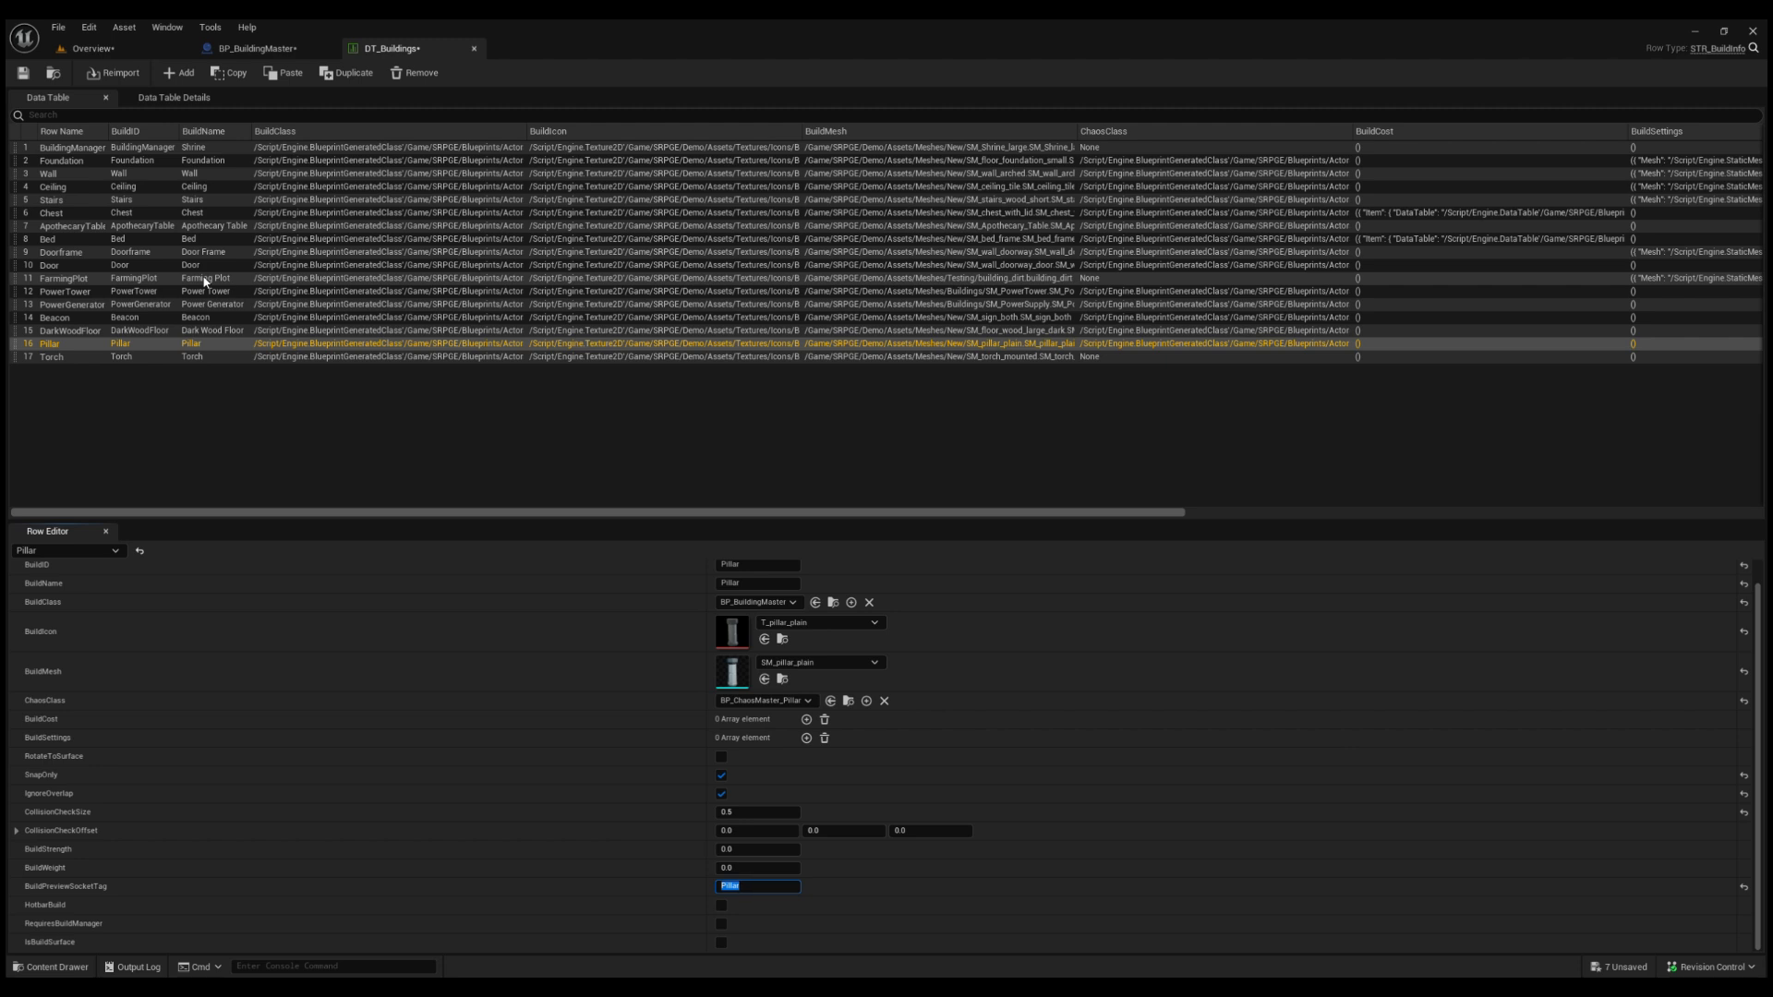
pyautogui.click(61, 161)
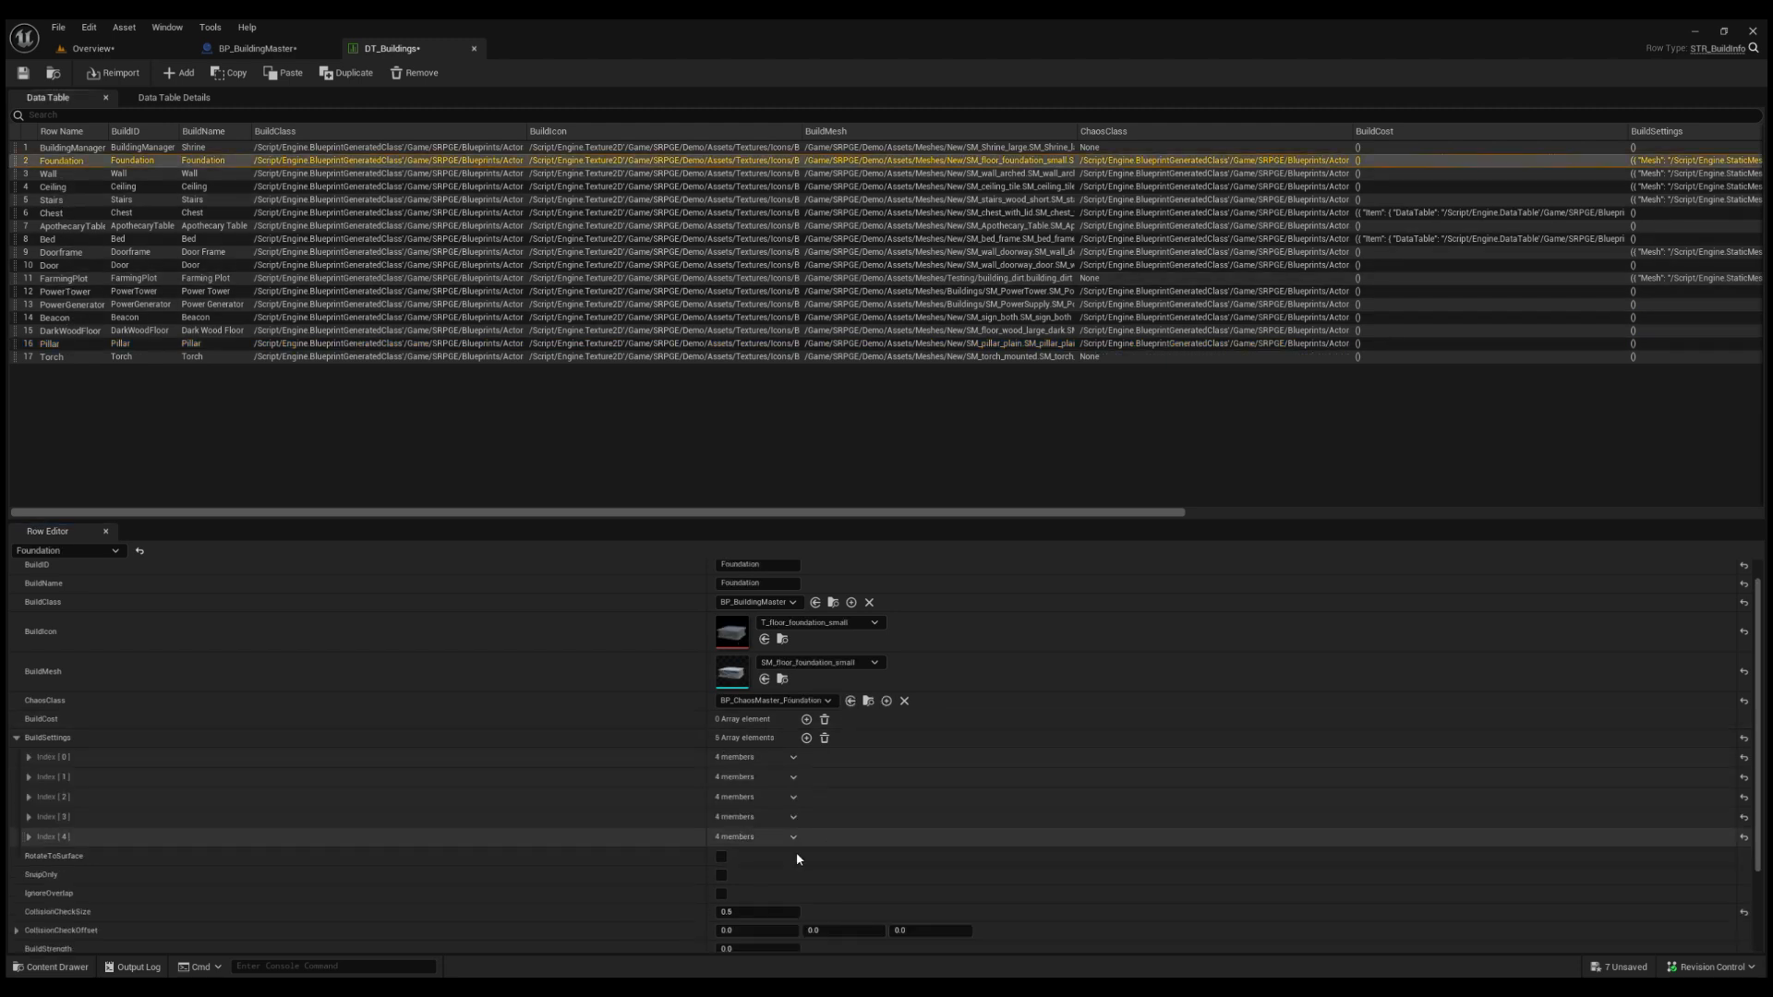
pyautogui.click(28, 836)
pyautogui.scroll(-2, 593, 833)
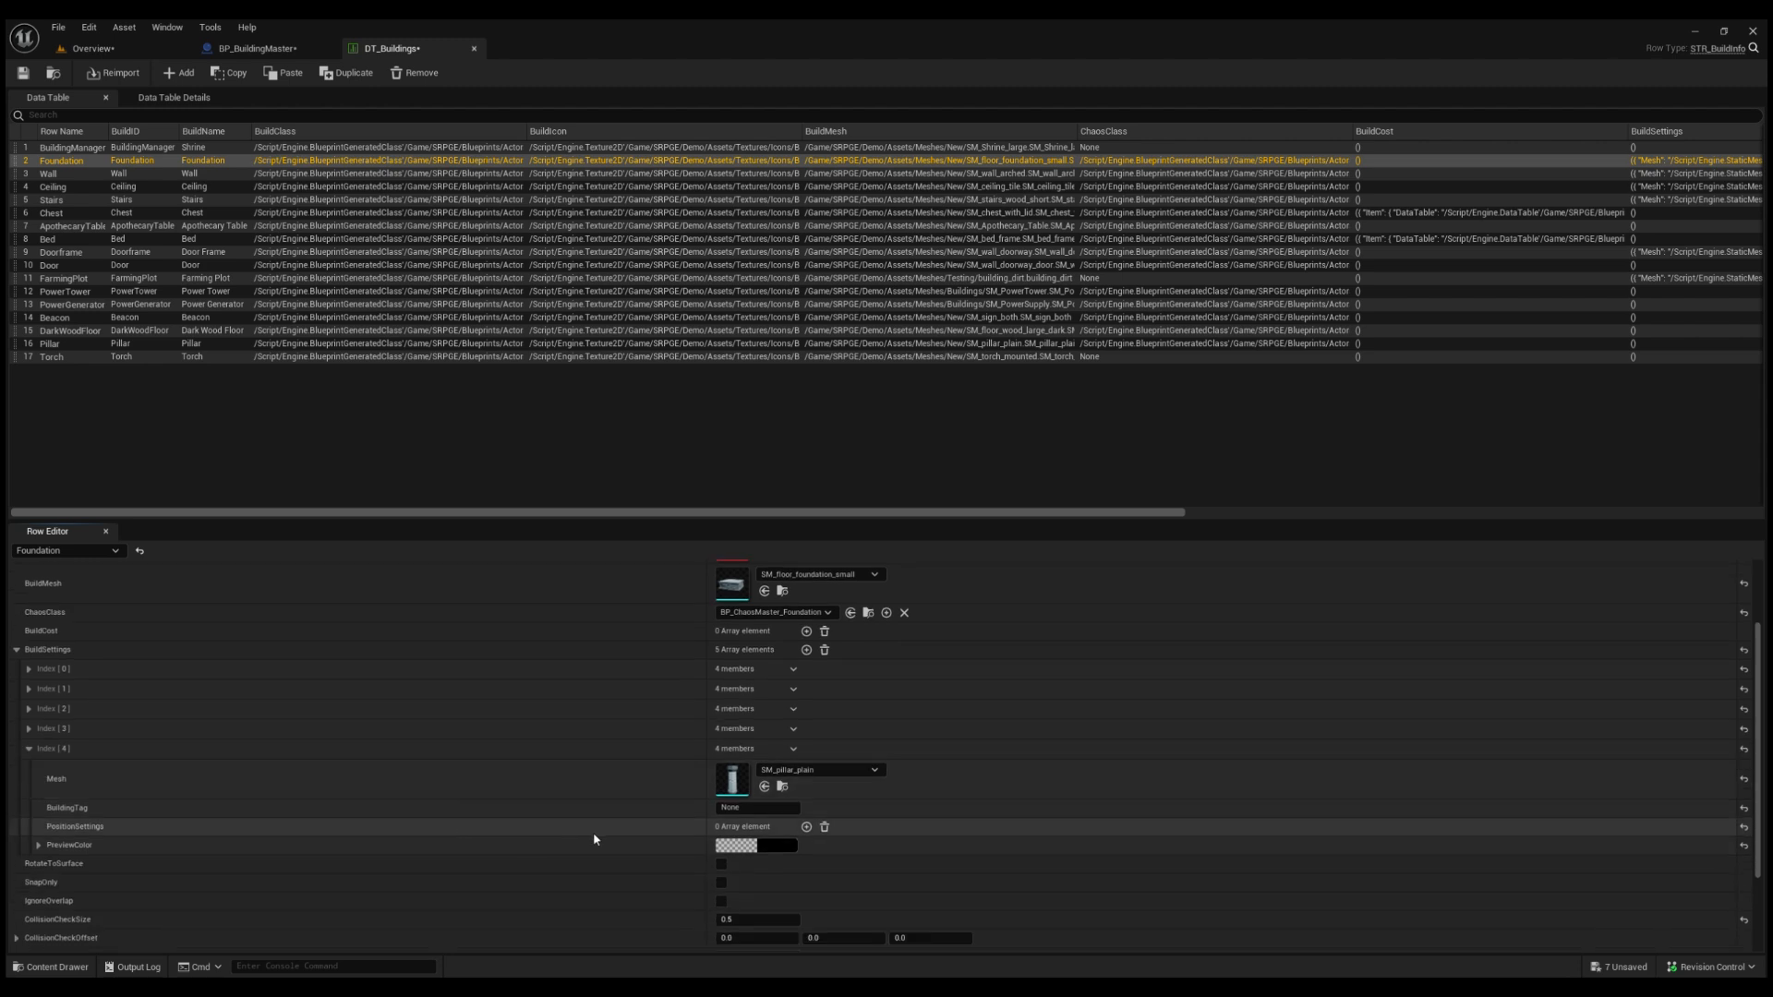
pyautogui.click(765, 809)
# Add four PositionSettings elements to the Foundation row's Pillar snap entry.
pyautogui.click(806, 827)
pyautogui.click(806, 826)
pyautogui.click(806, 827)
pyautogui.click(806, 826)
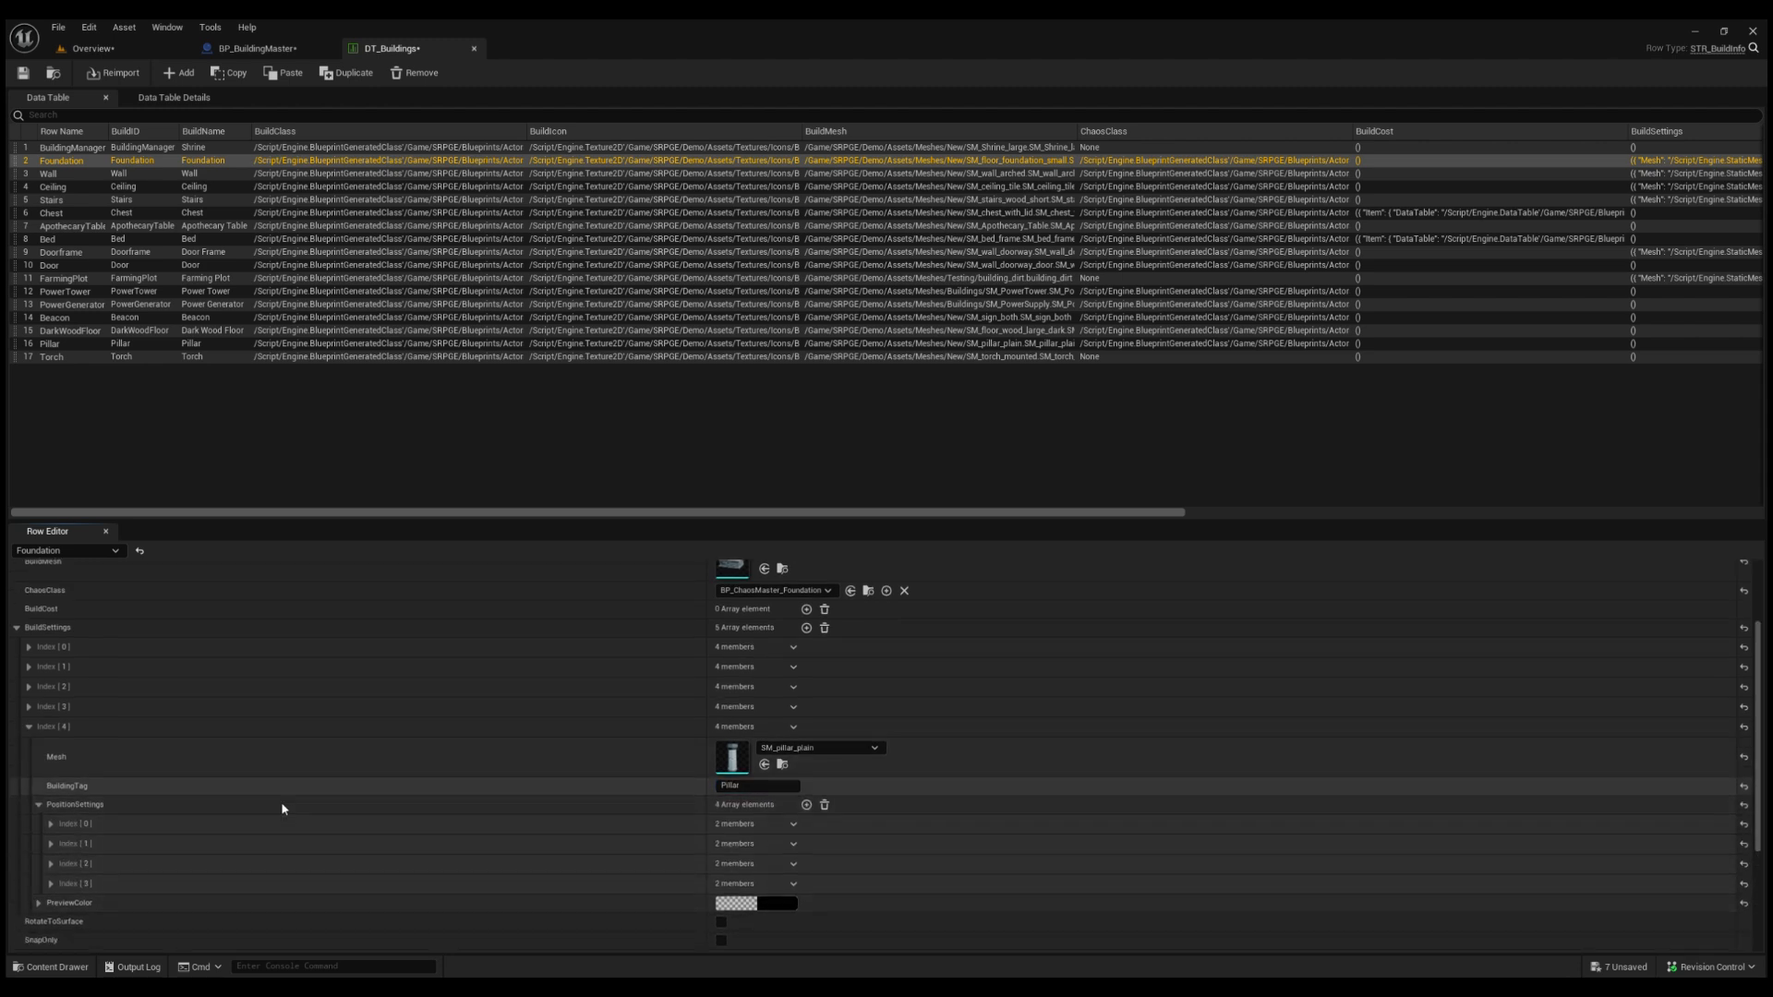
# Give the Pillar snap entry a magenta PreviewColor and expand all four of its PositionSettings elements.
pyautogui.scroll(-3, 736, 822)
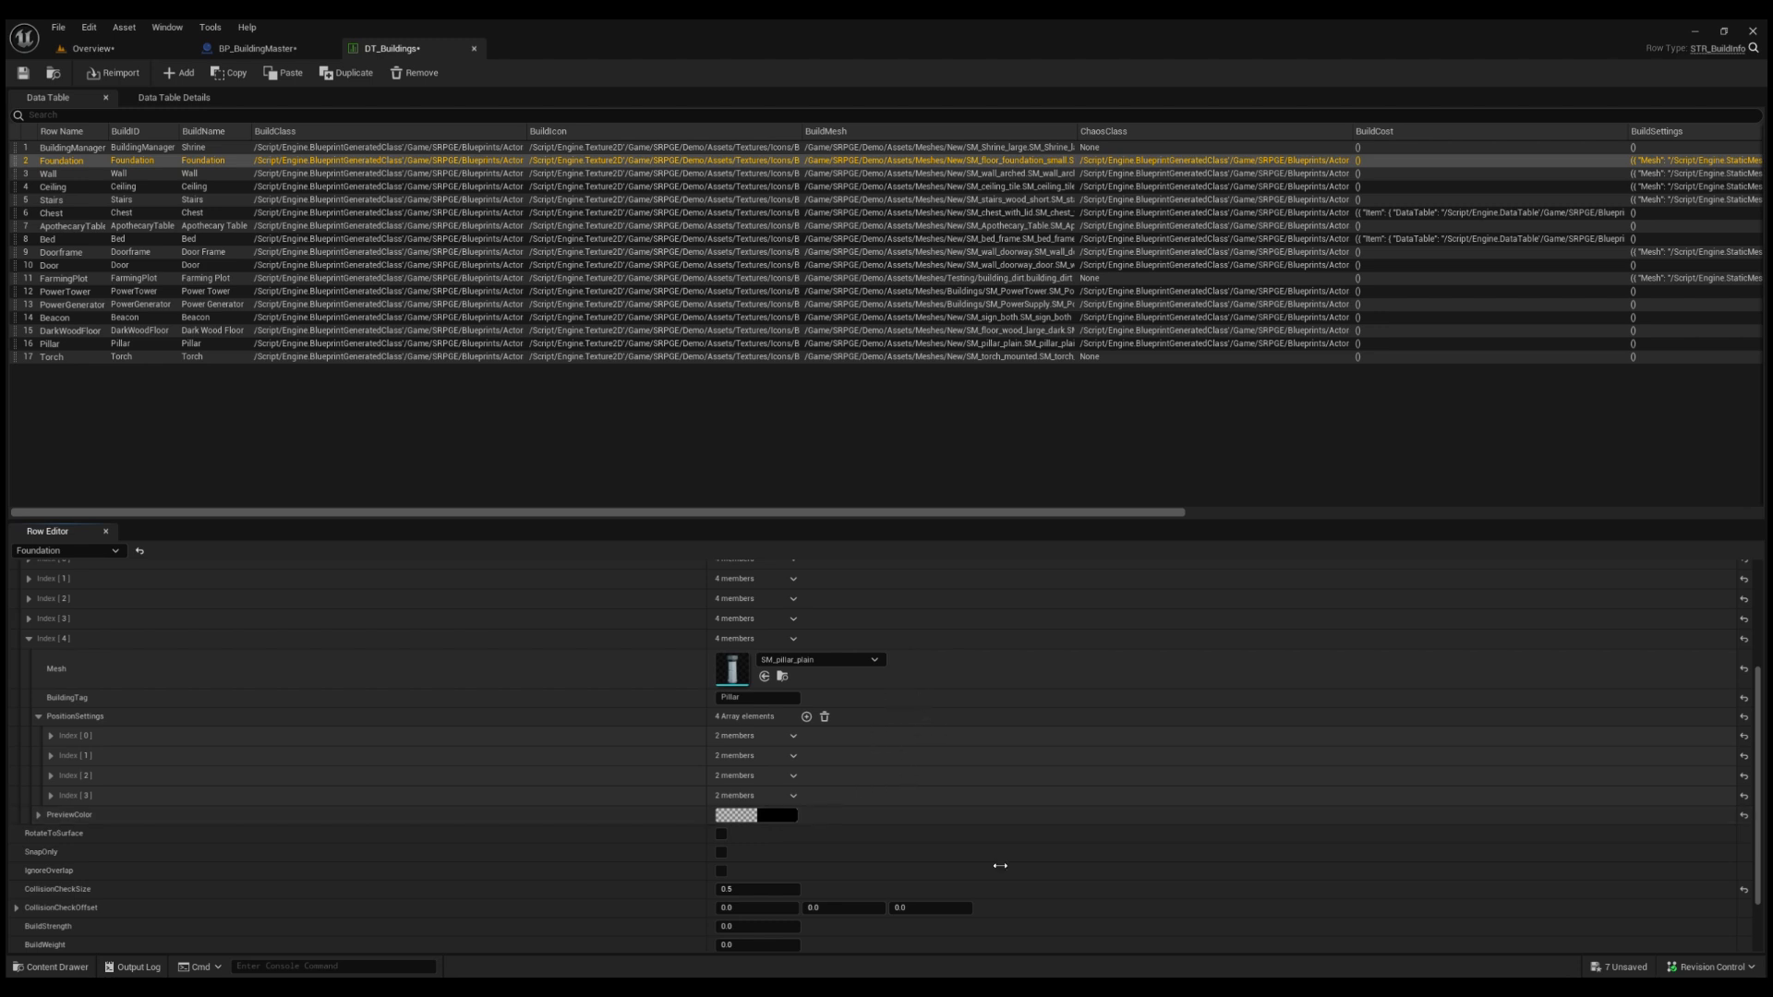
pyautogui.click(51, 736)
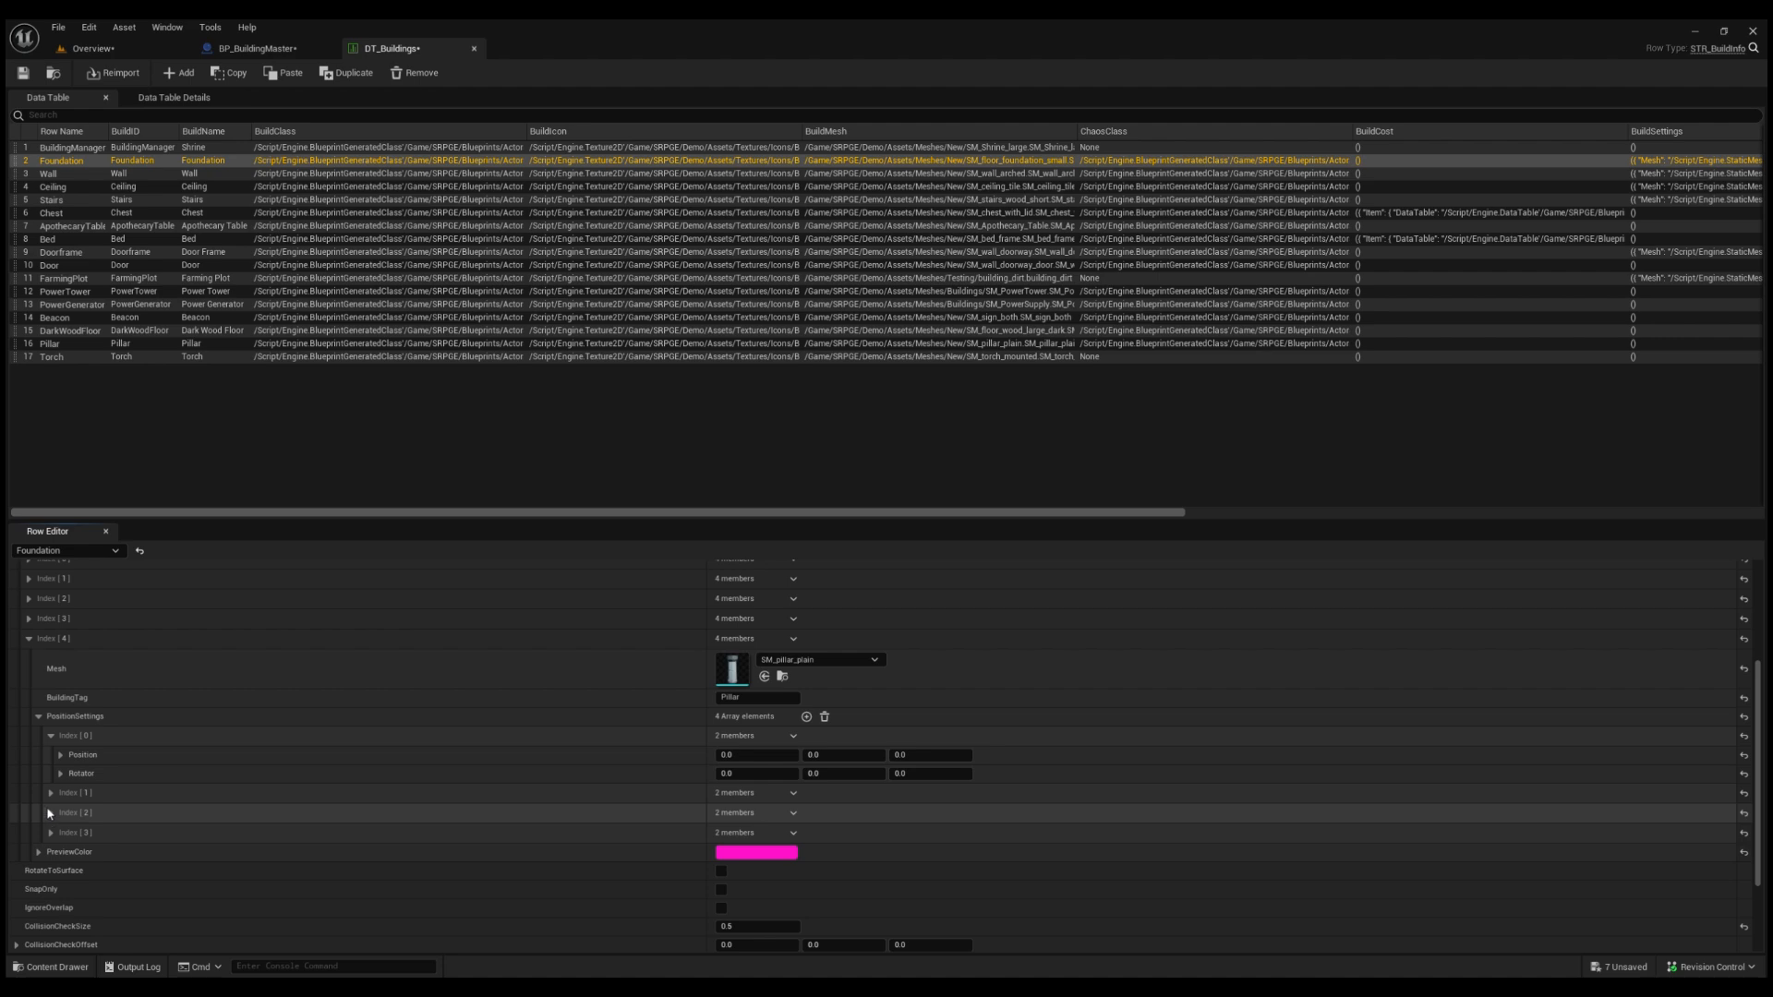
pyautogui.click(51, 793)
pyautogui.click(51, 849)
pyautogui.click(51, 908)
pyautogui.scroll(-2, 542, 835)
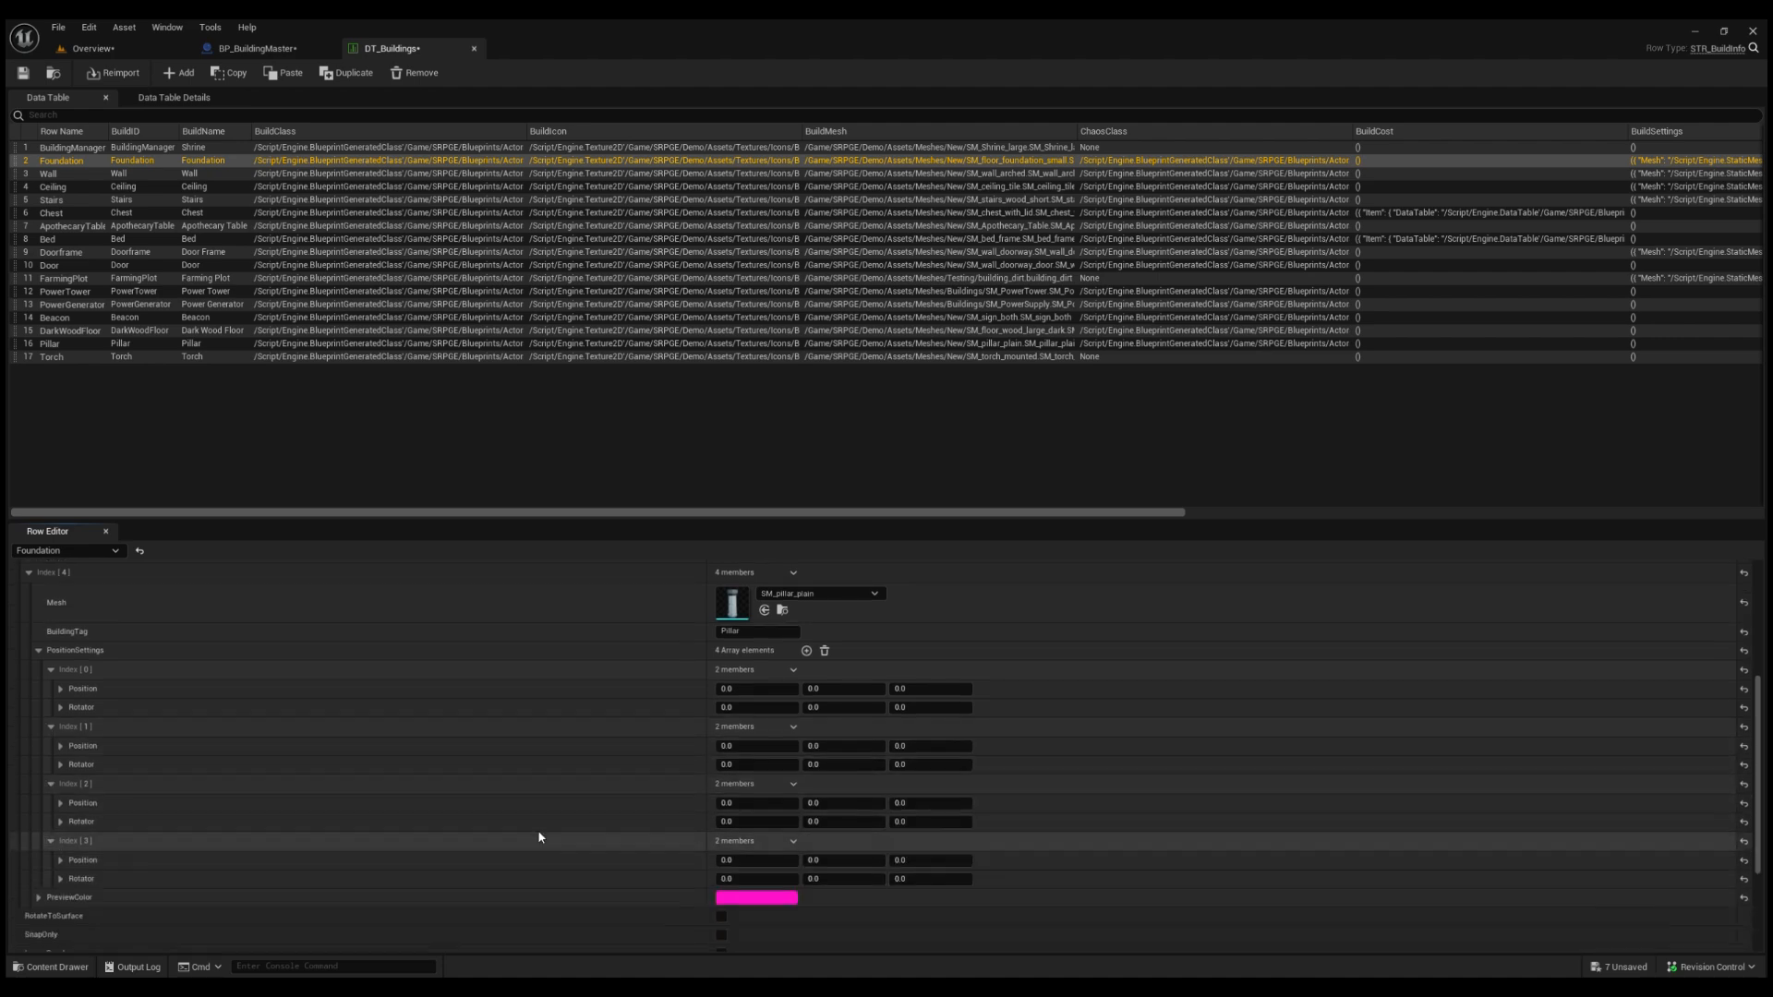
# Set the Z position of all four Pillar PositionSettings elements to 120, using the pillar's location in the Overview level as reference.
pyautogui.click(757, 689)
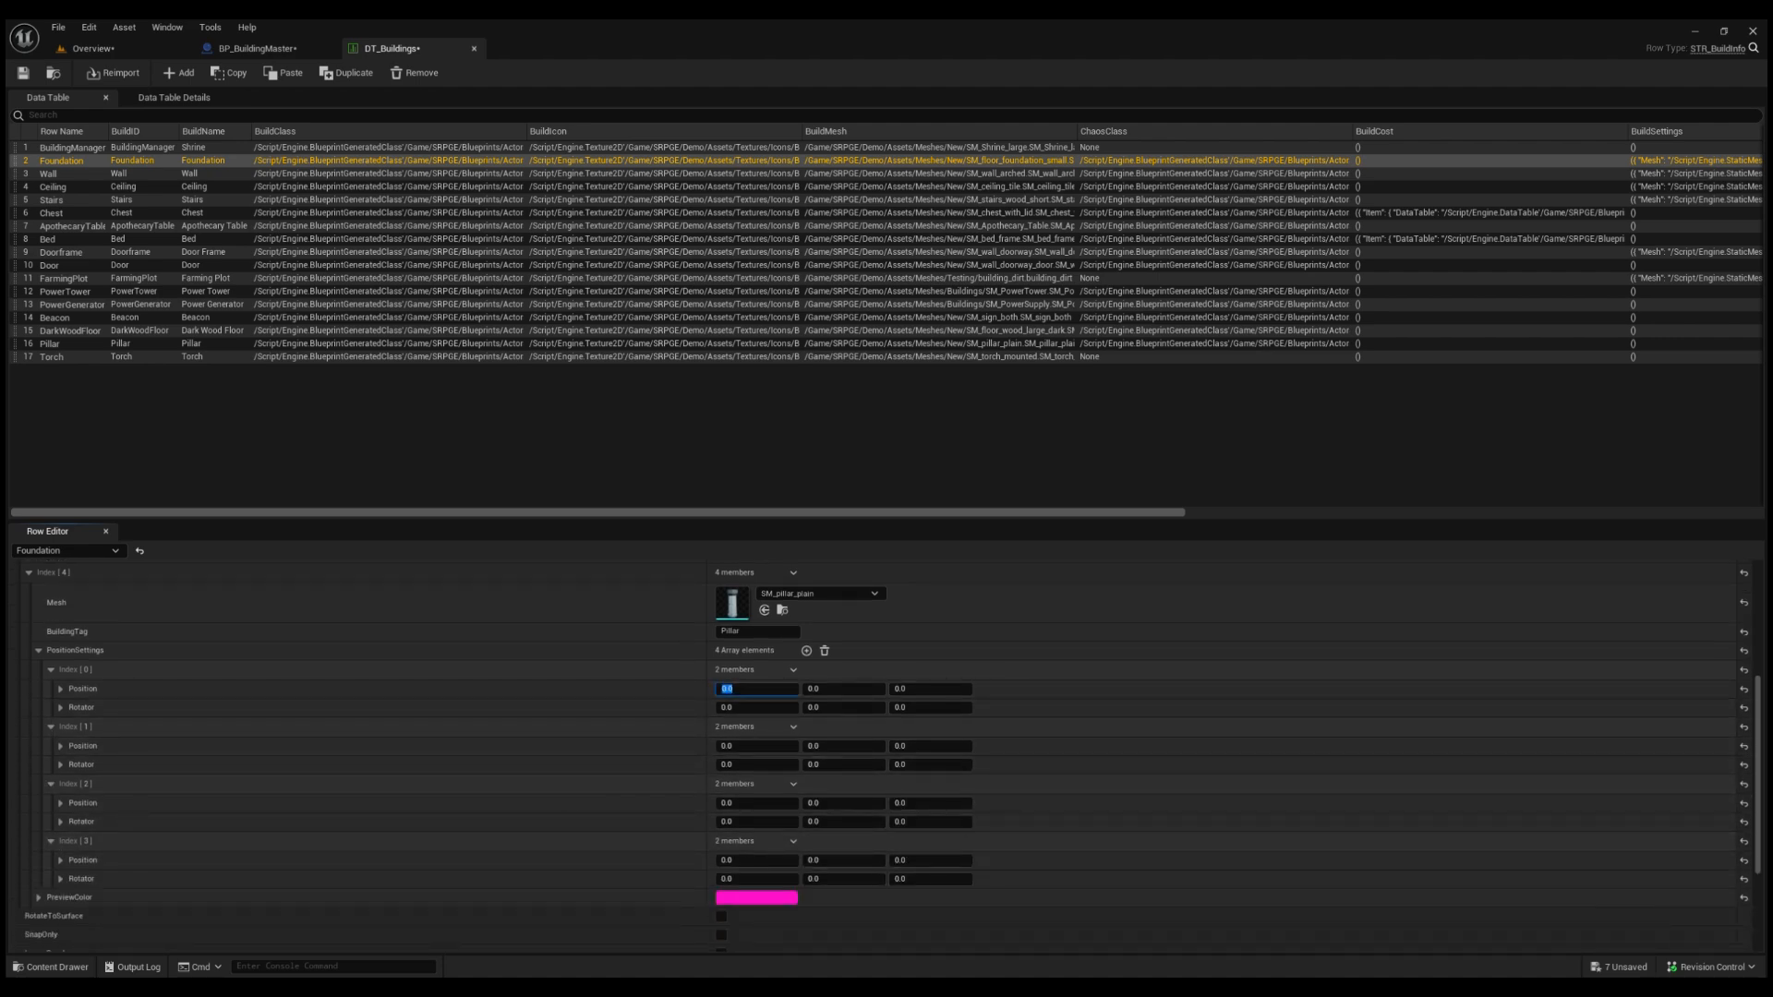
pyautogui.click(93, 48)
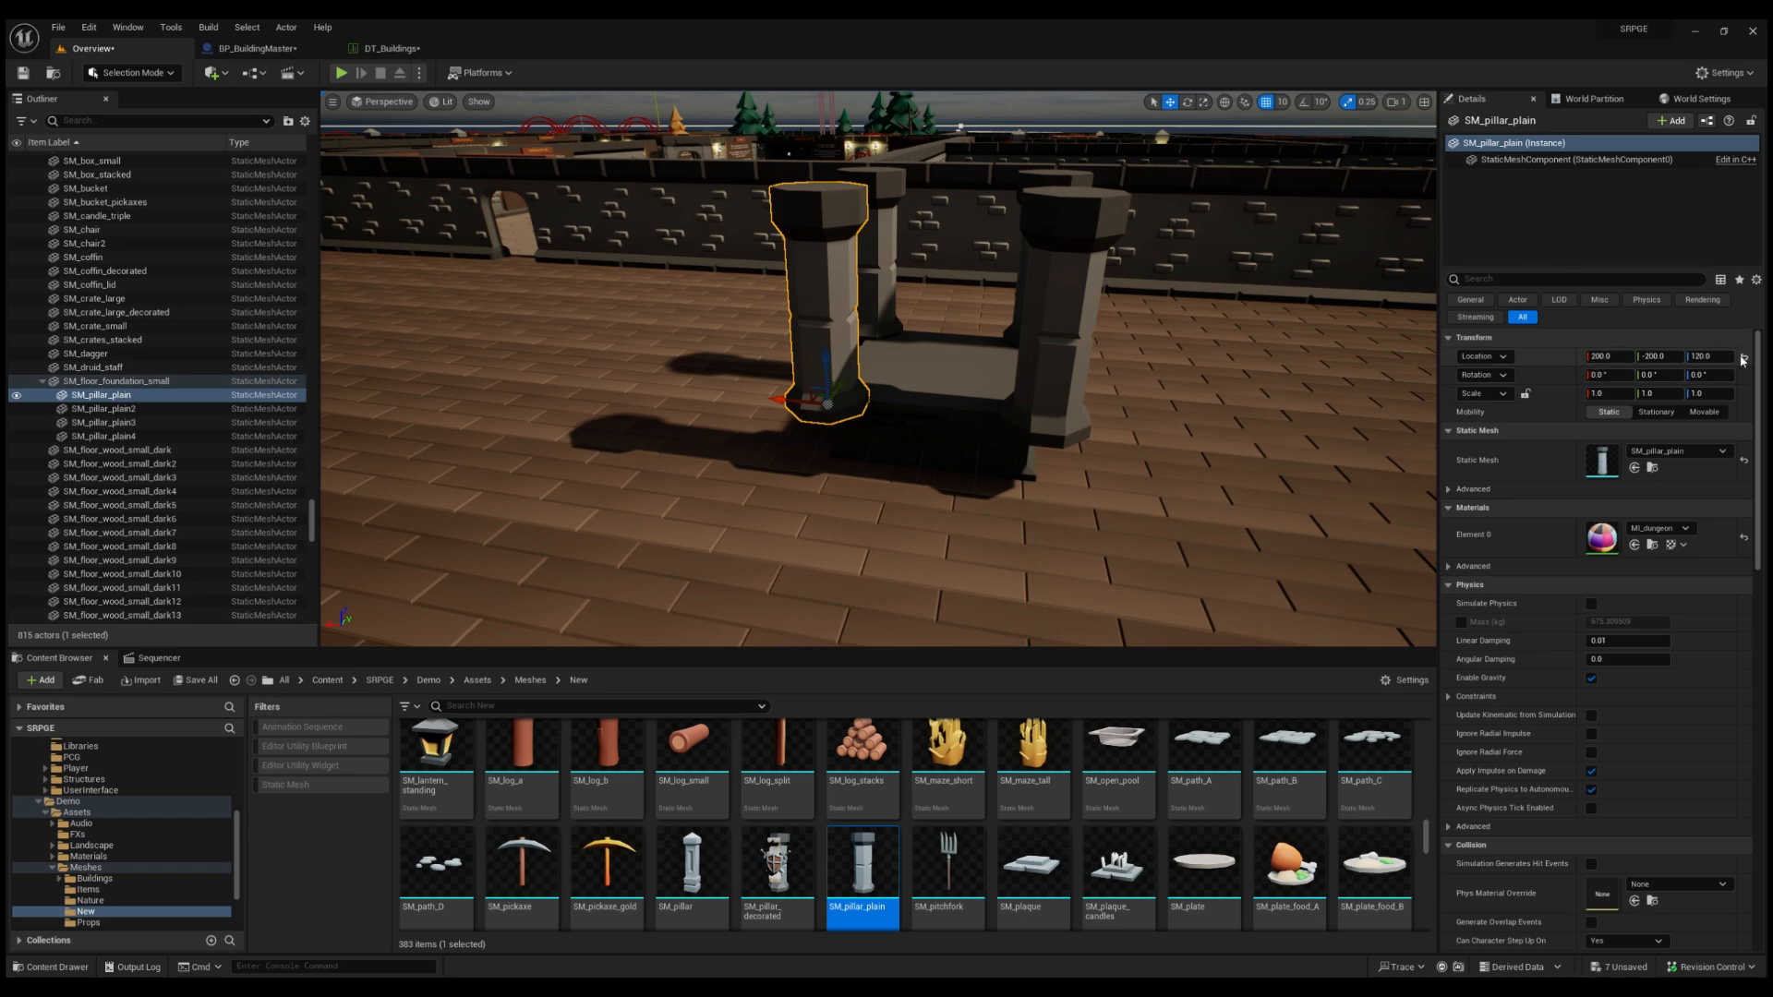
pyautogui.press('Return')
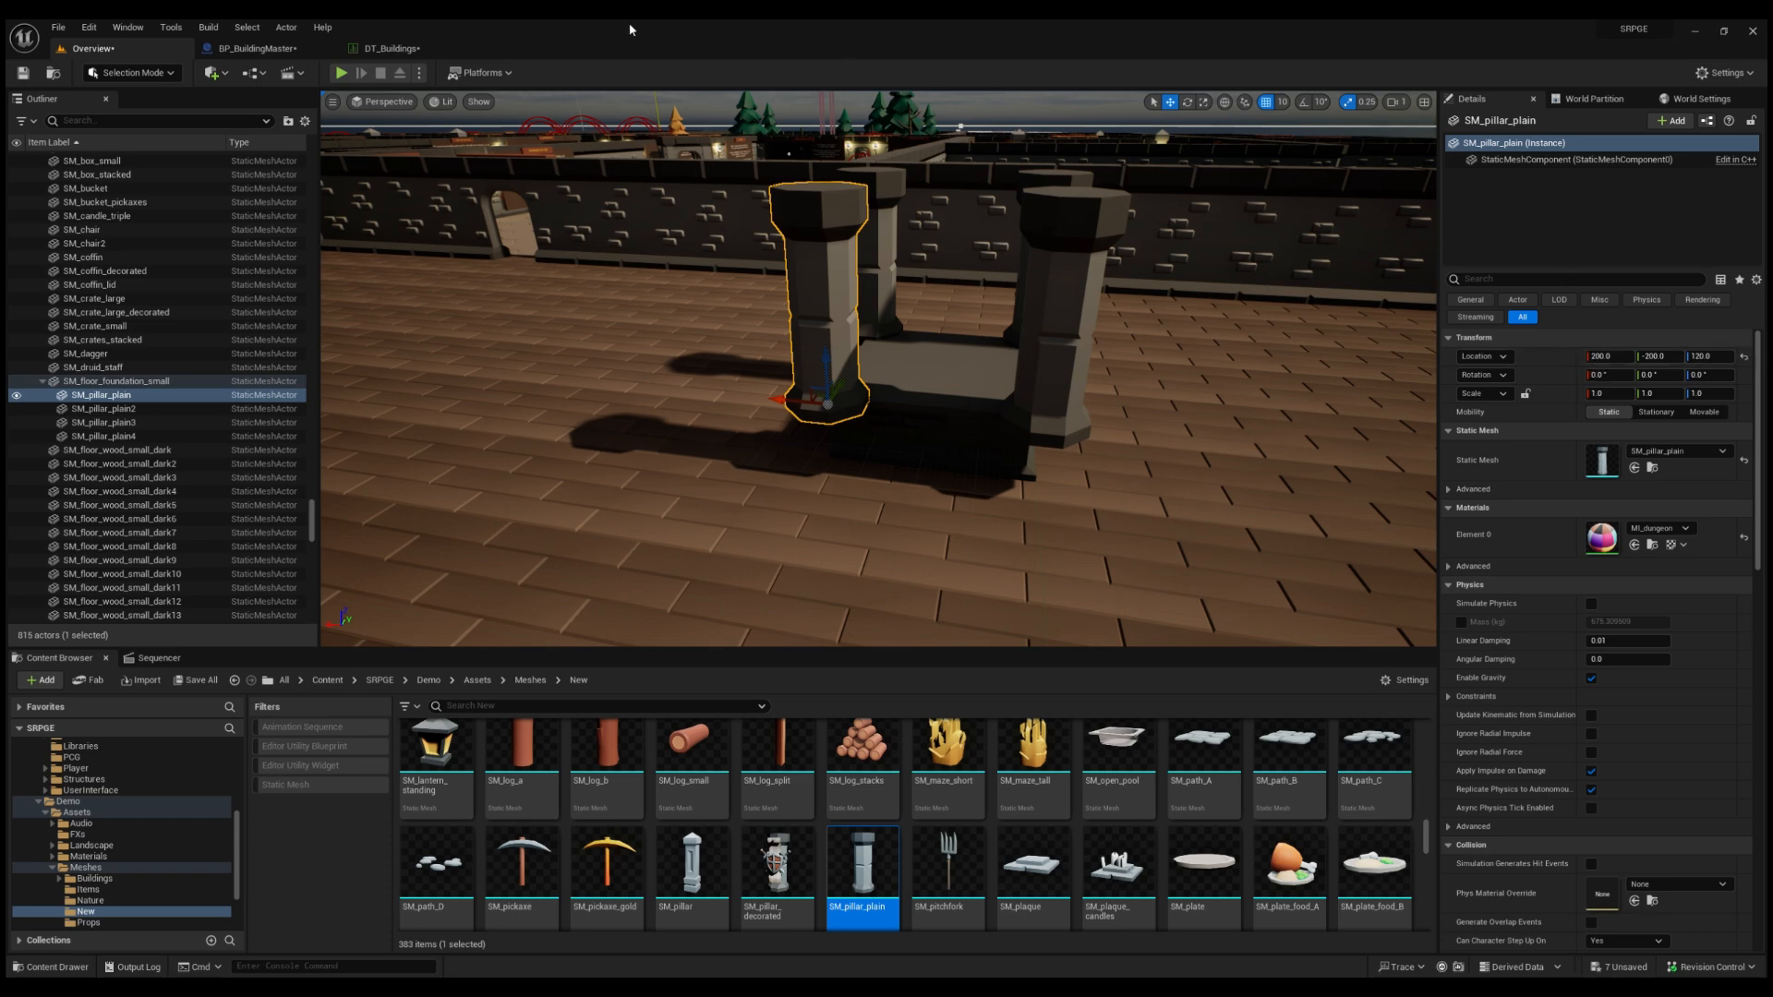
pyautogui.click(401, 55)
pyautogui.click(937, 690)
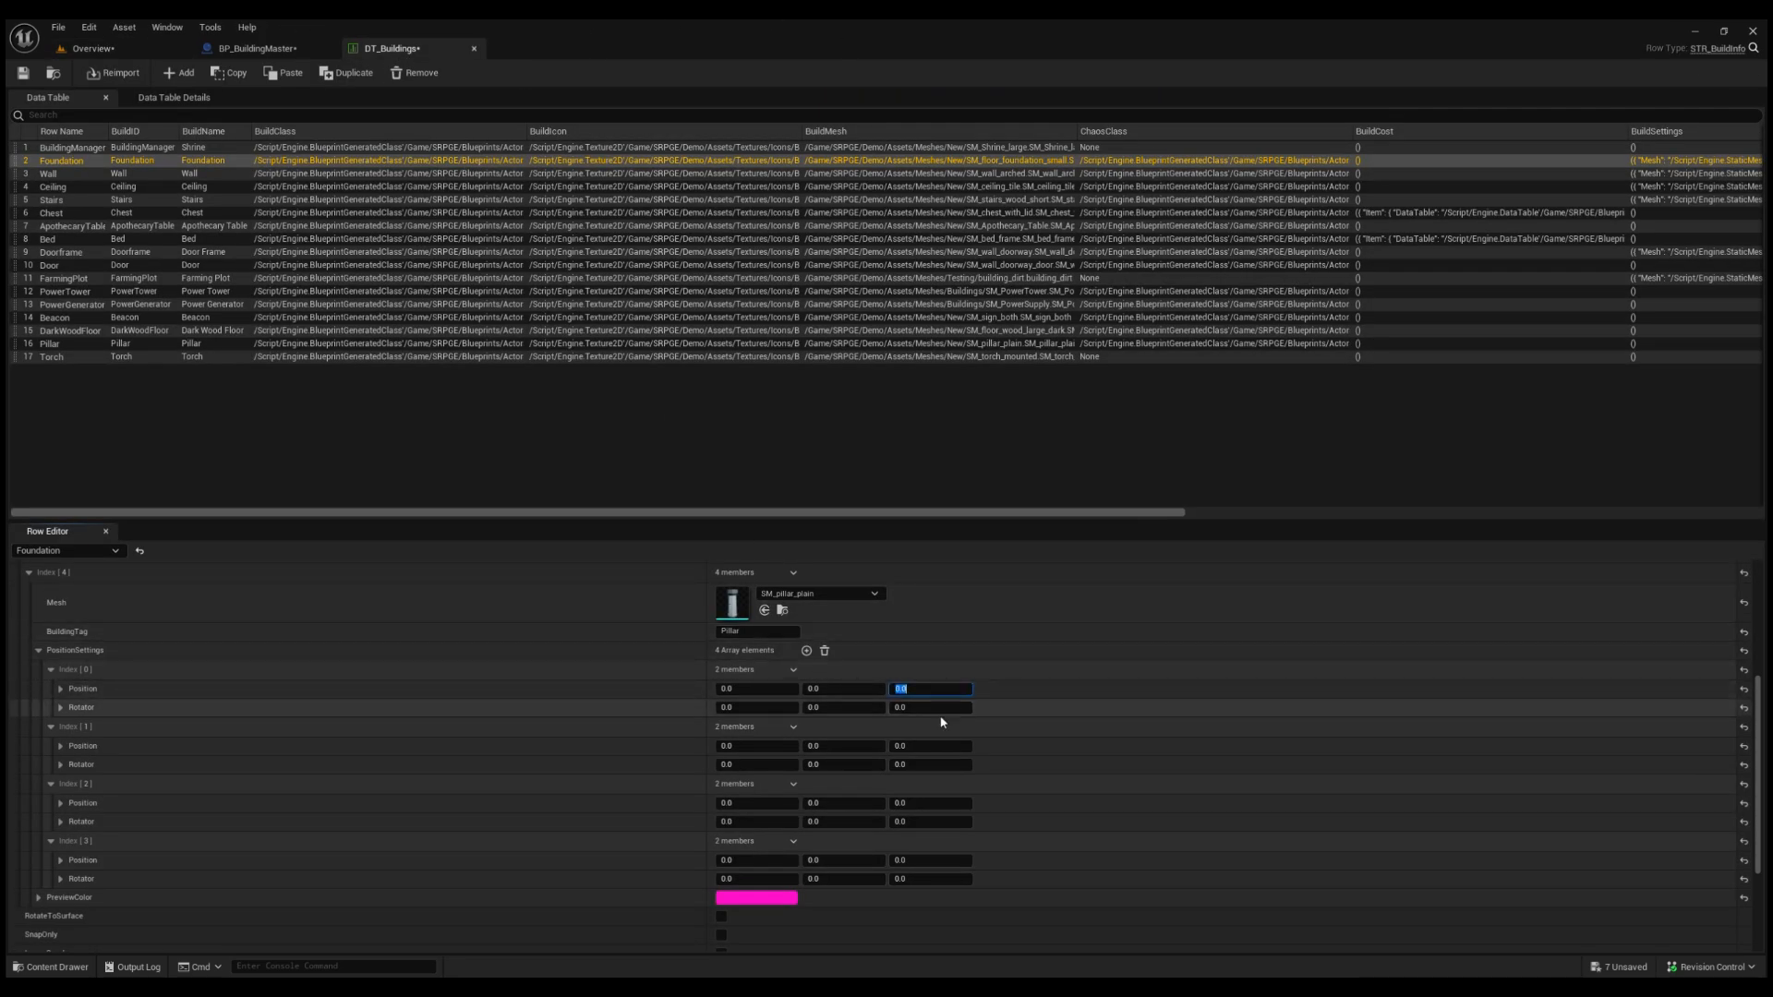
pyautogui.write('120')
pyautogui.click(931, 746)
pyautogui.write('120')
pyautogui.click(931, 803)
pyautogui.write('120')
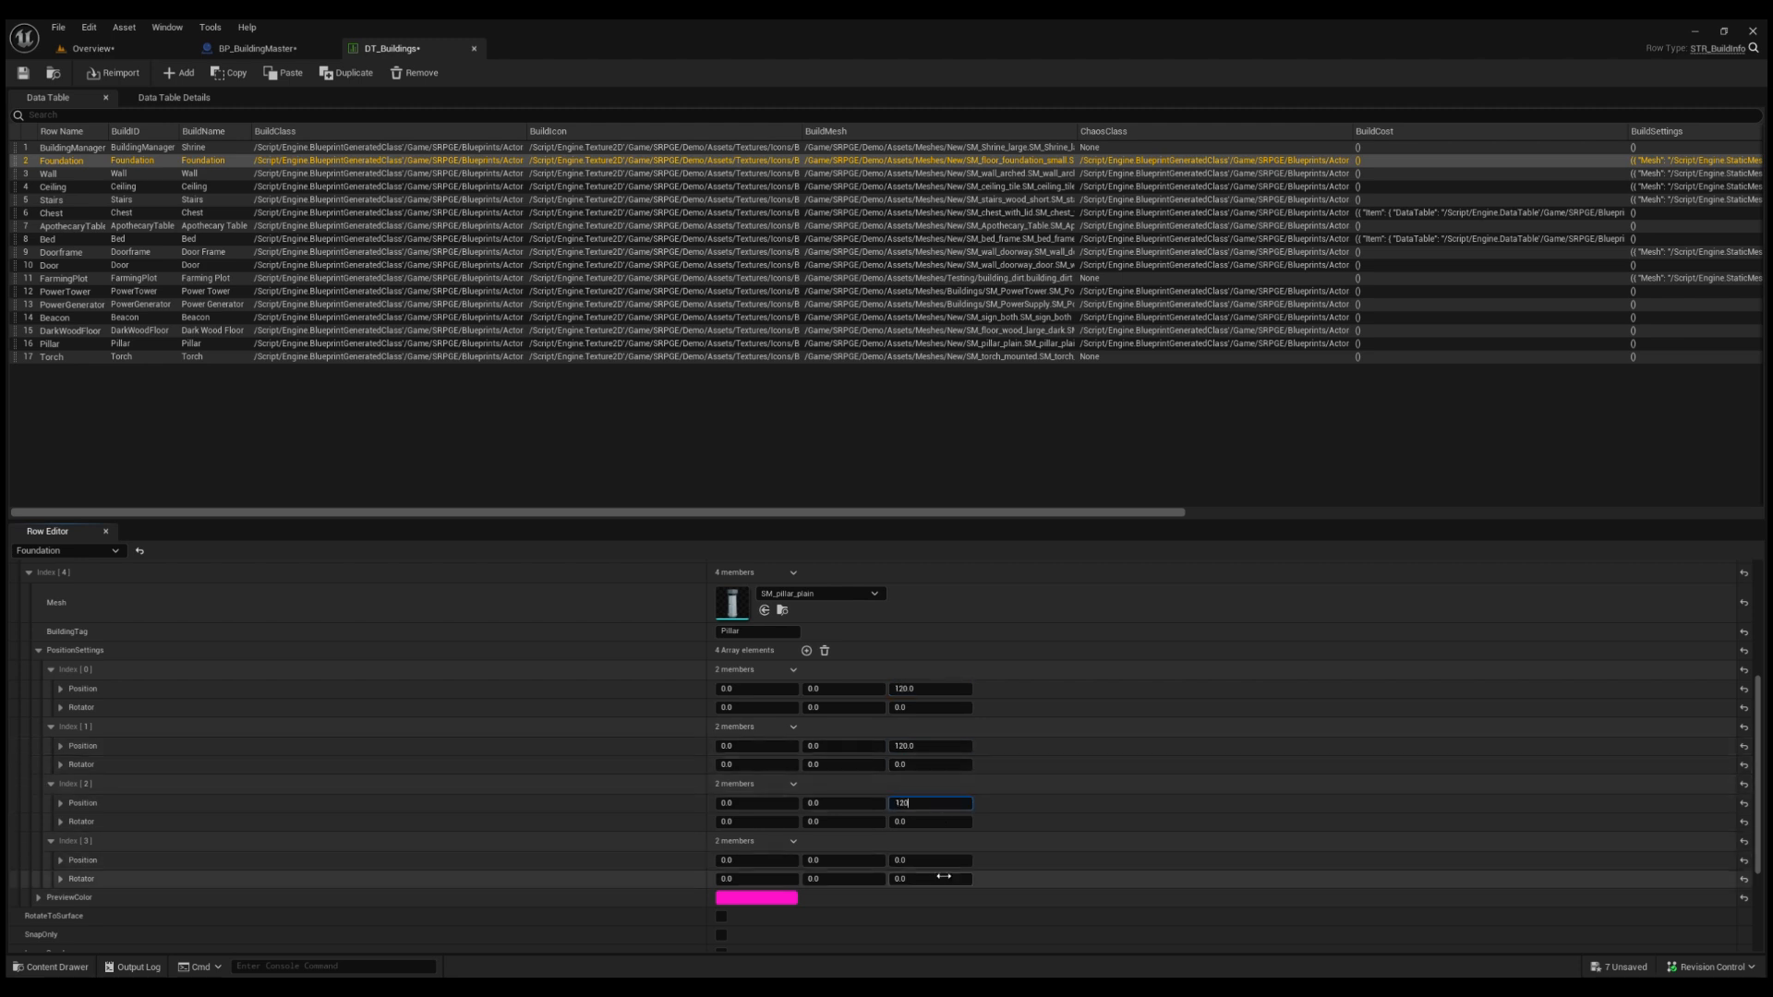
pyautogui.click(931, 861)
pyautogui.write('120')
pyautogui.press('Return')
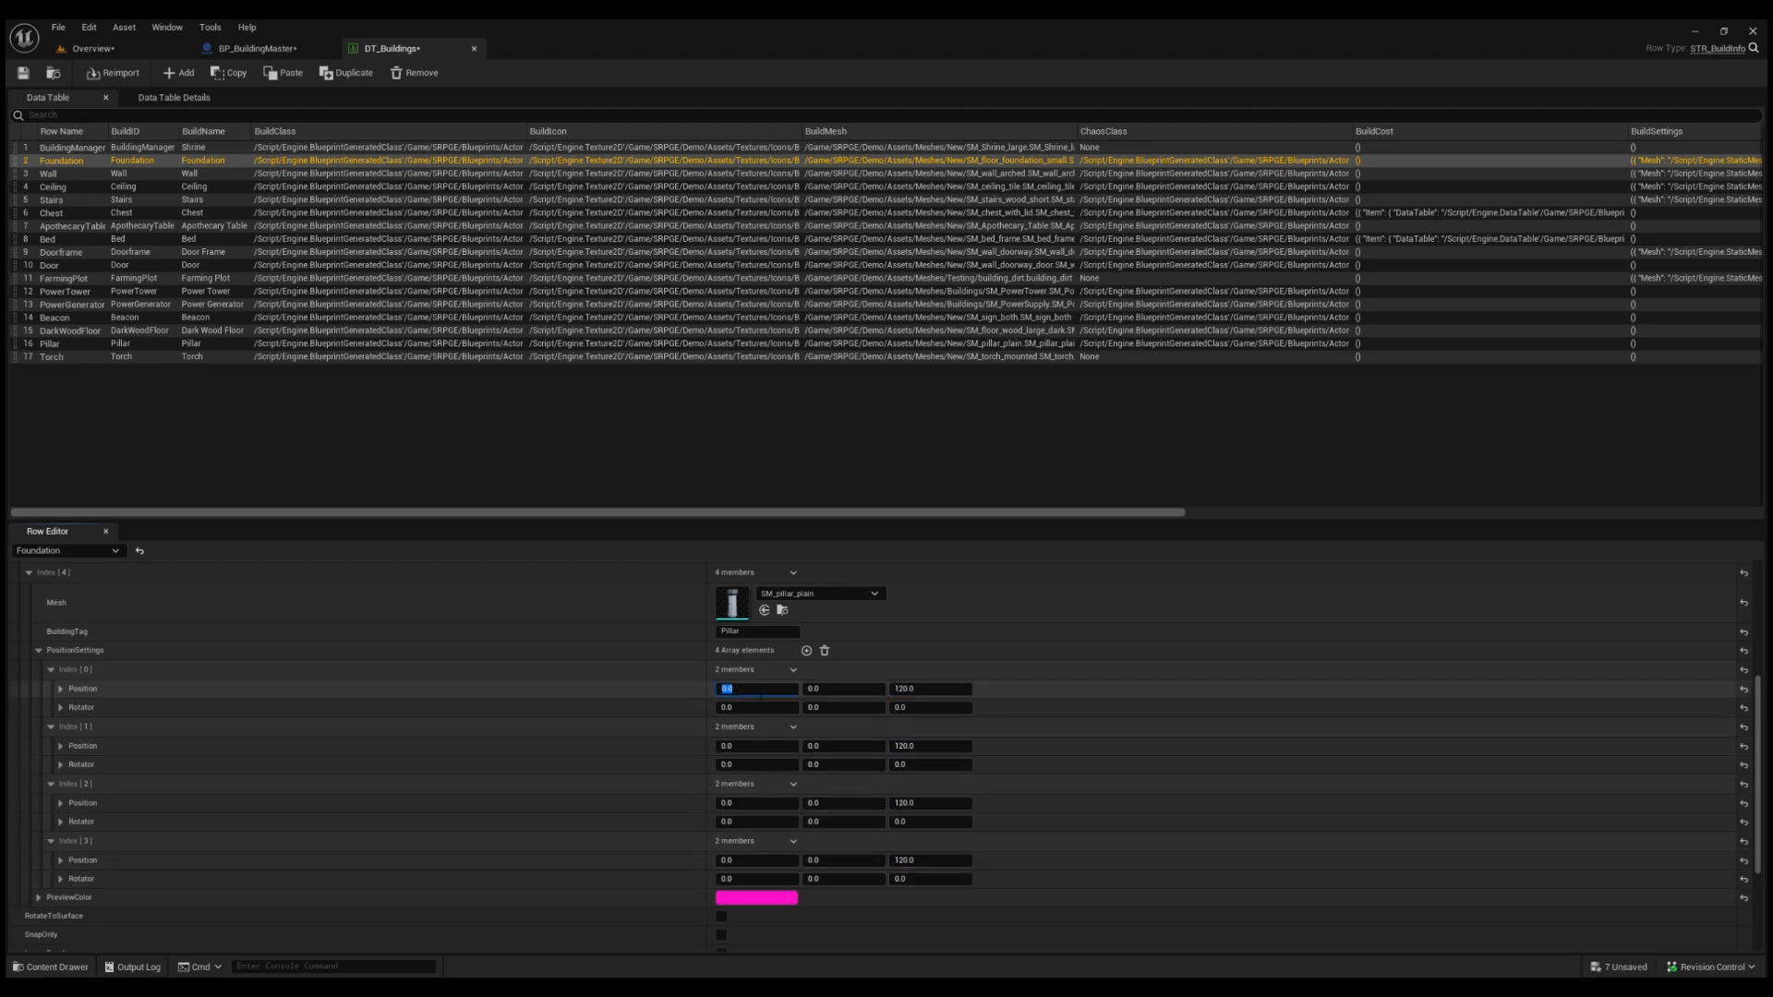
# Set the four Pillar snap points' X and Y positions to 200/200, -200/-200, 200/-200 and -200/200.
pyautogui.write('200')
pyautogui.click(756, 746)
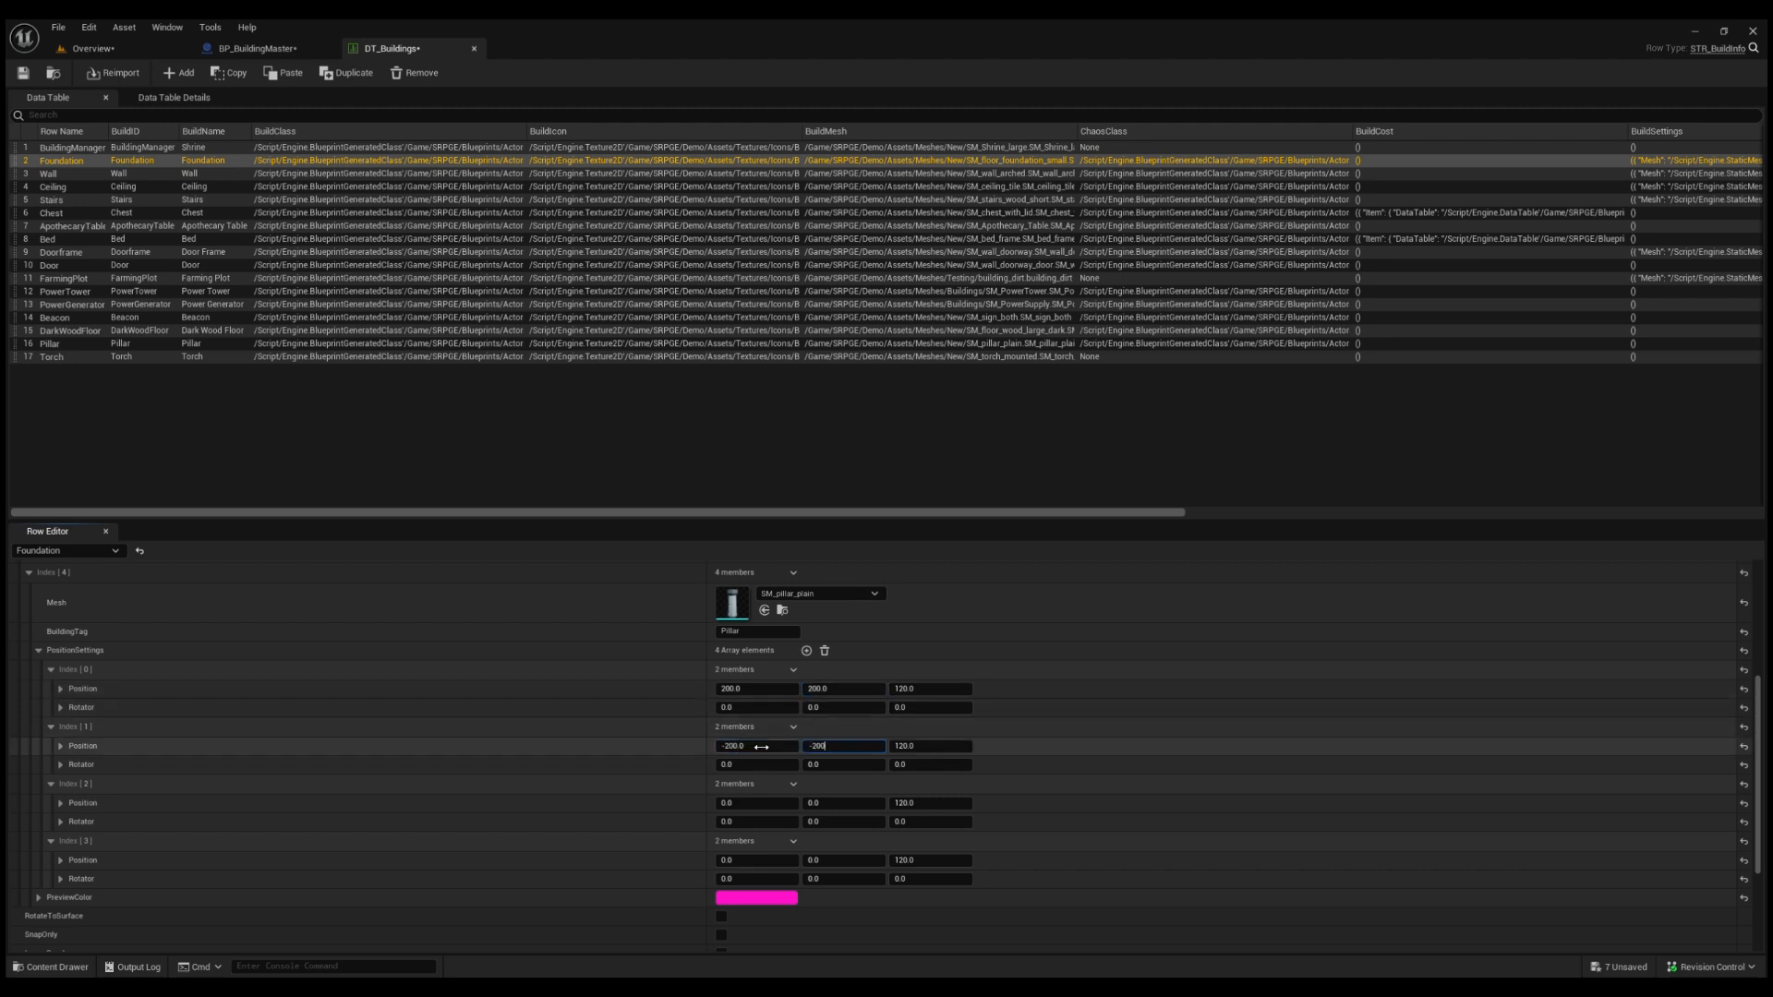
pyautogui.click(767, 805)
pyautogui.write('-20')
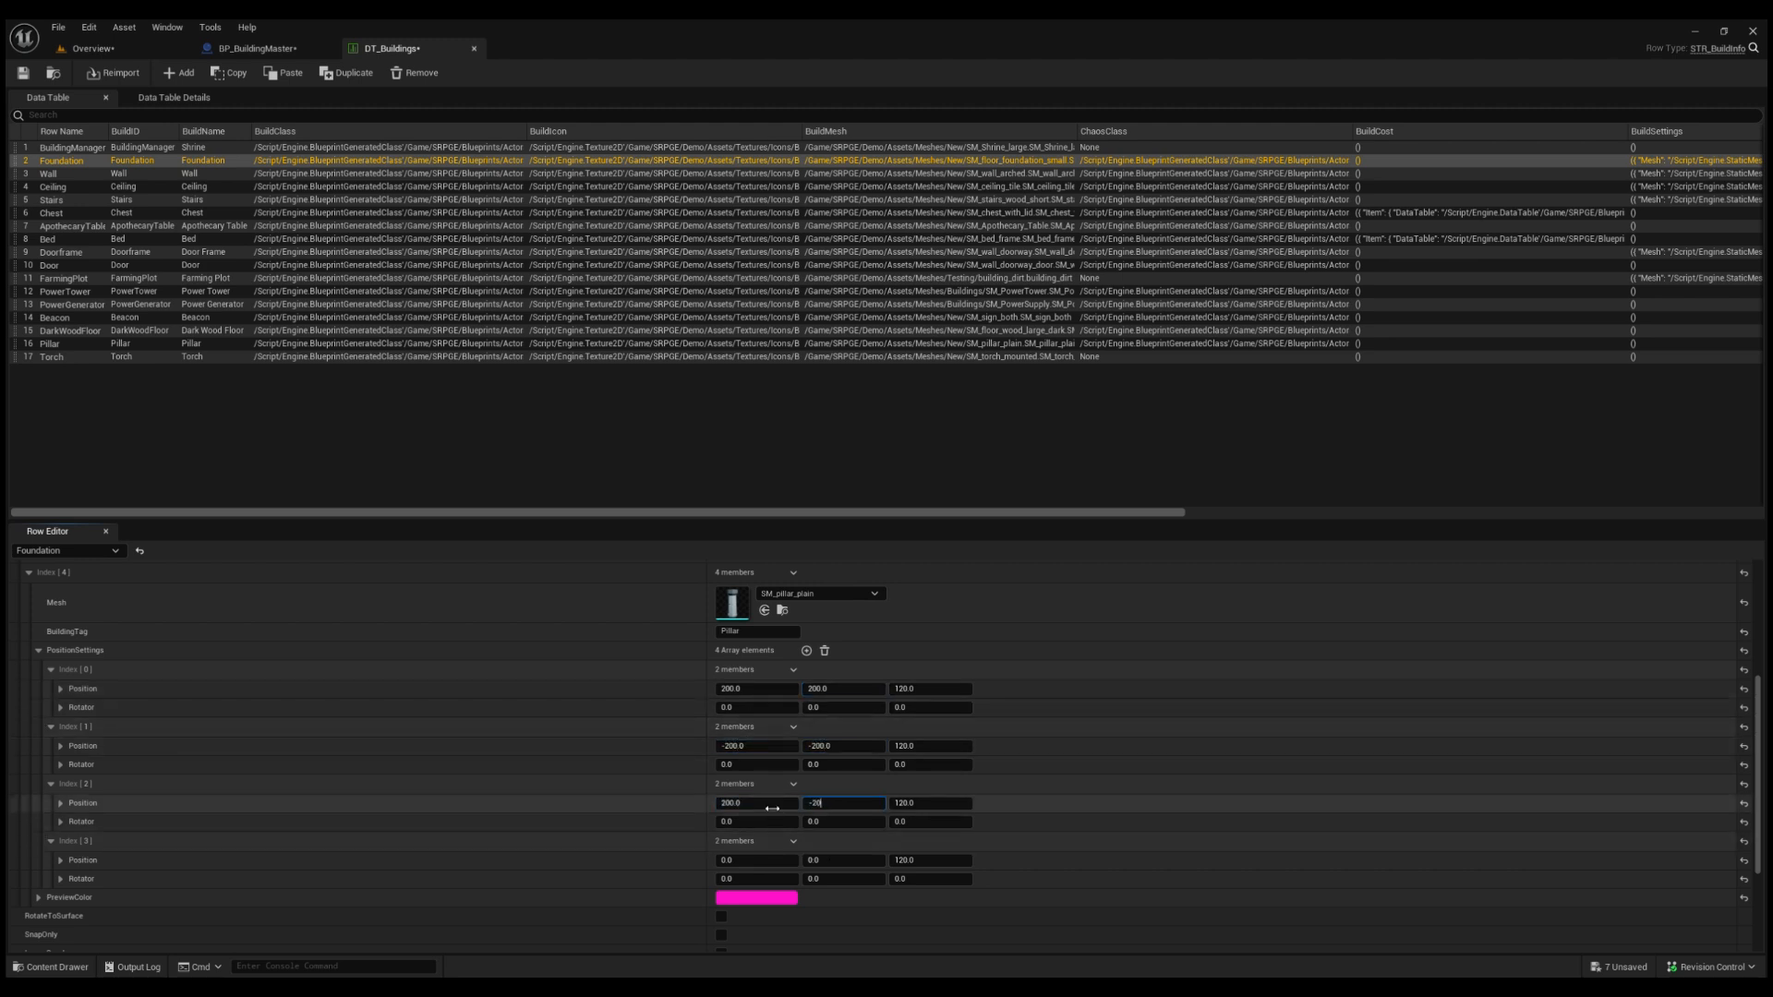
pyautogui.write('0')
pyautogui.click(755, 860)
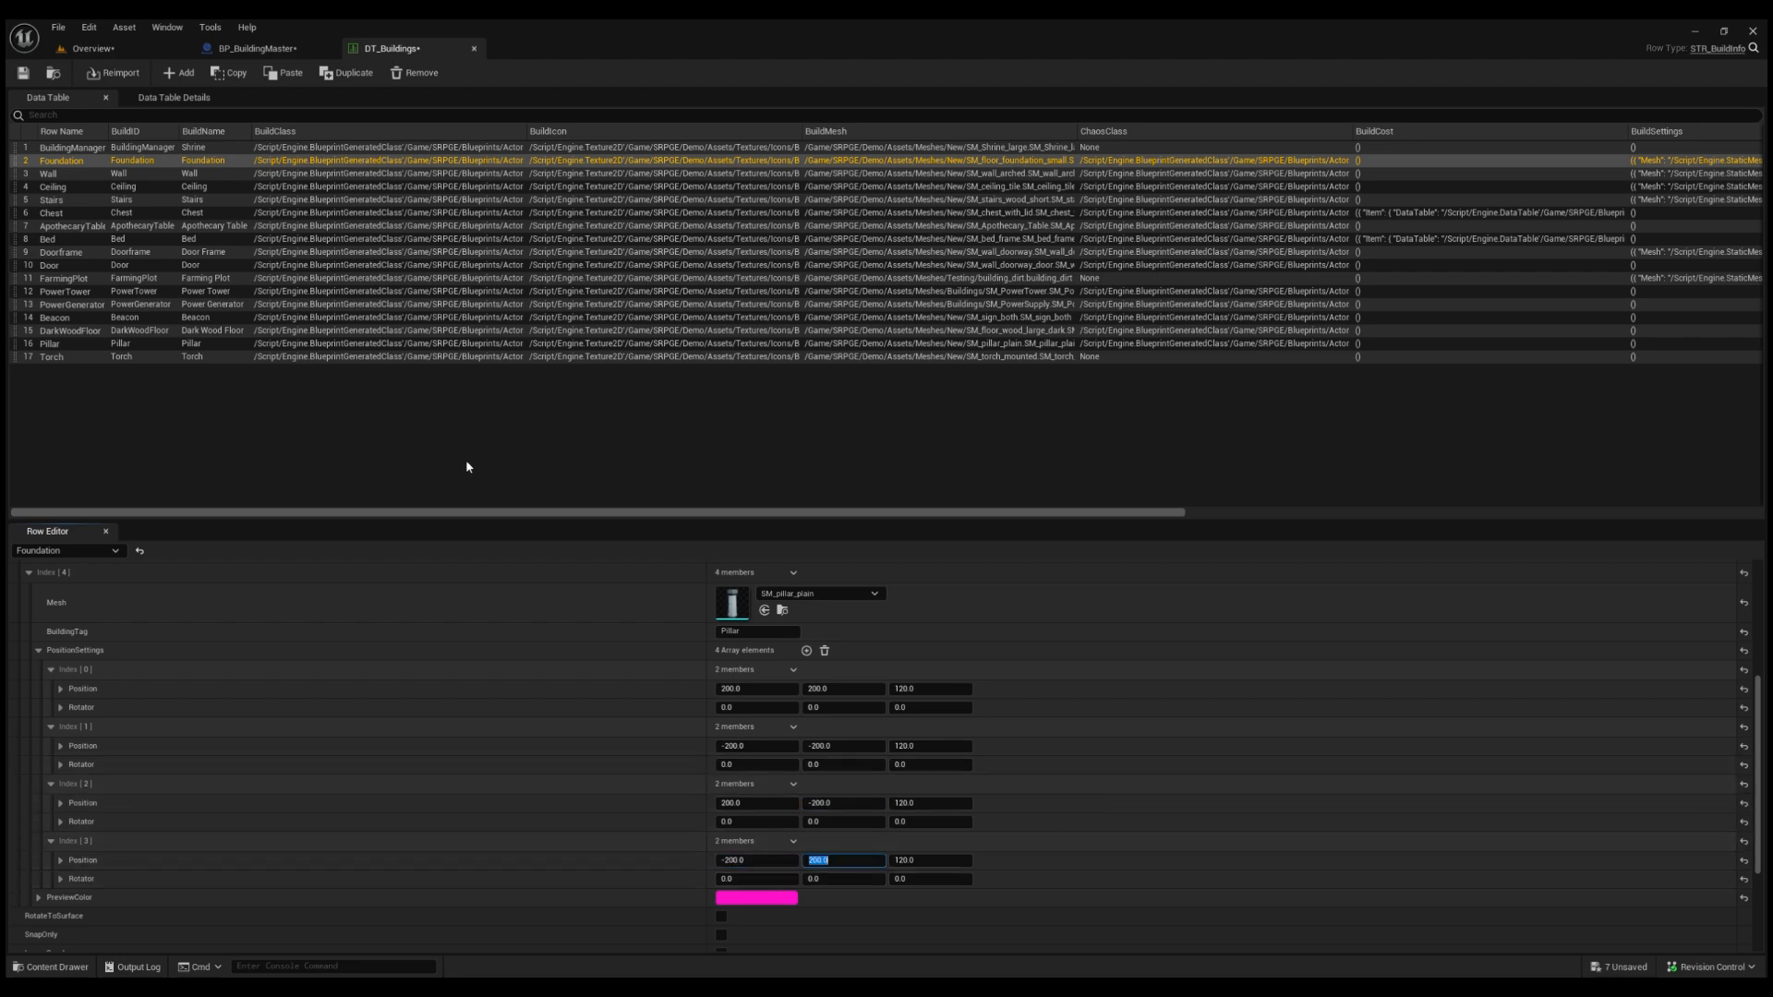
# Inspect the magenta pillar previews in BP_BuildingMaster, comparing their top height with the blue wall previews.
pyautogui.click(258, 48)
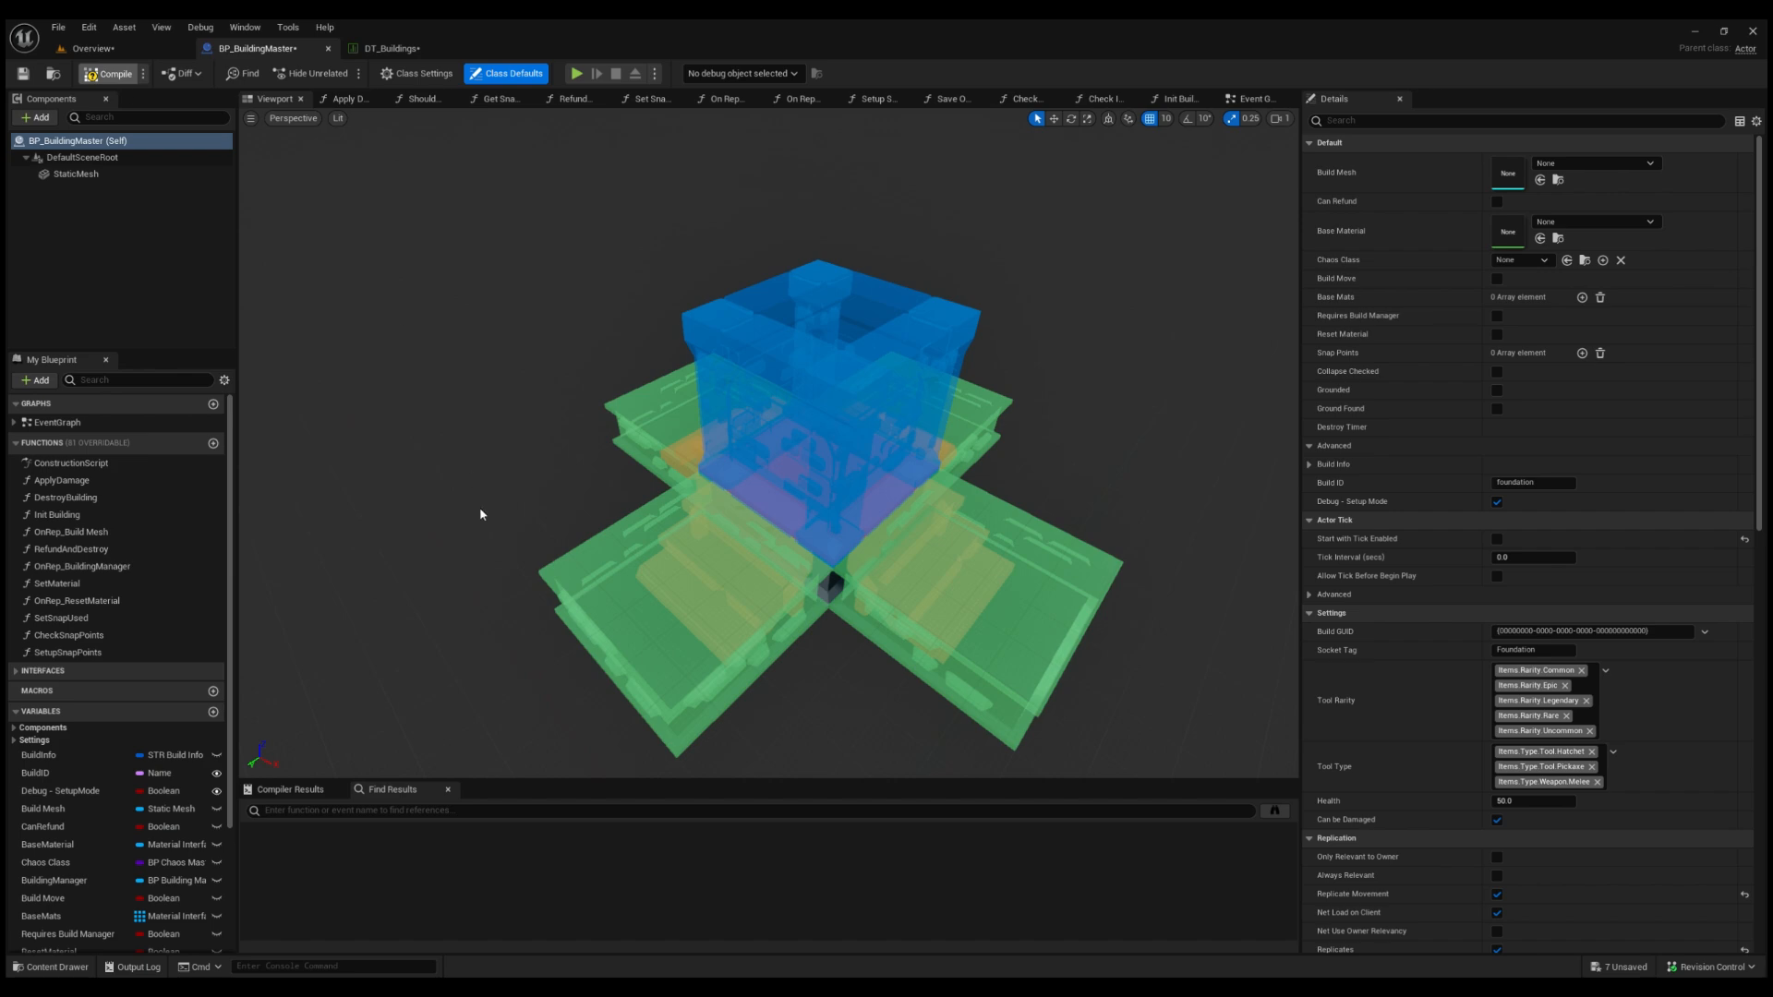
pyautogui.keyDown('alt'); pyautogui.moveTo(580, 535); pyautogui.dragTo(499, 536); pyautogui.keyUp('alt')
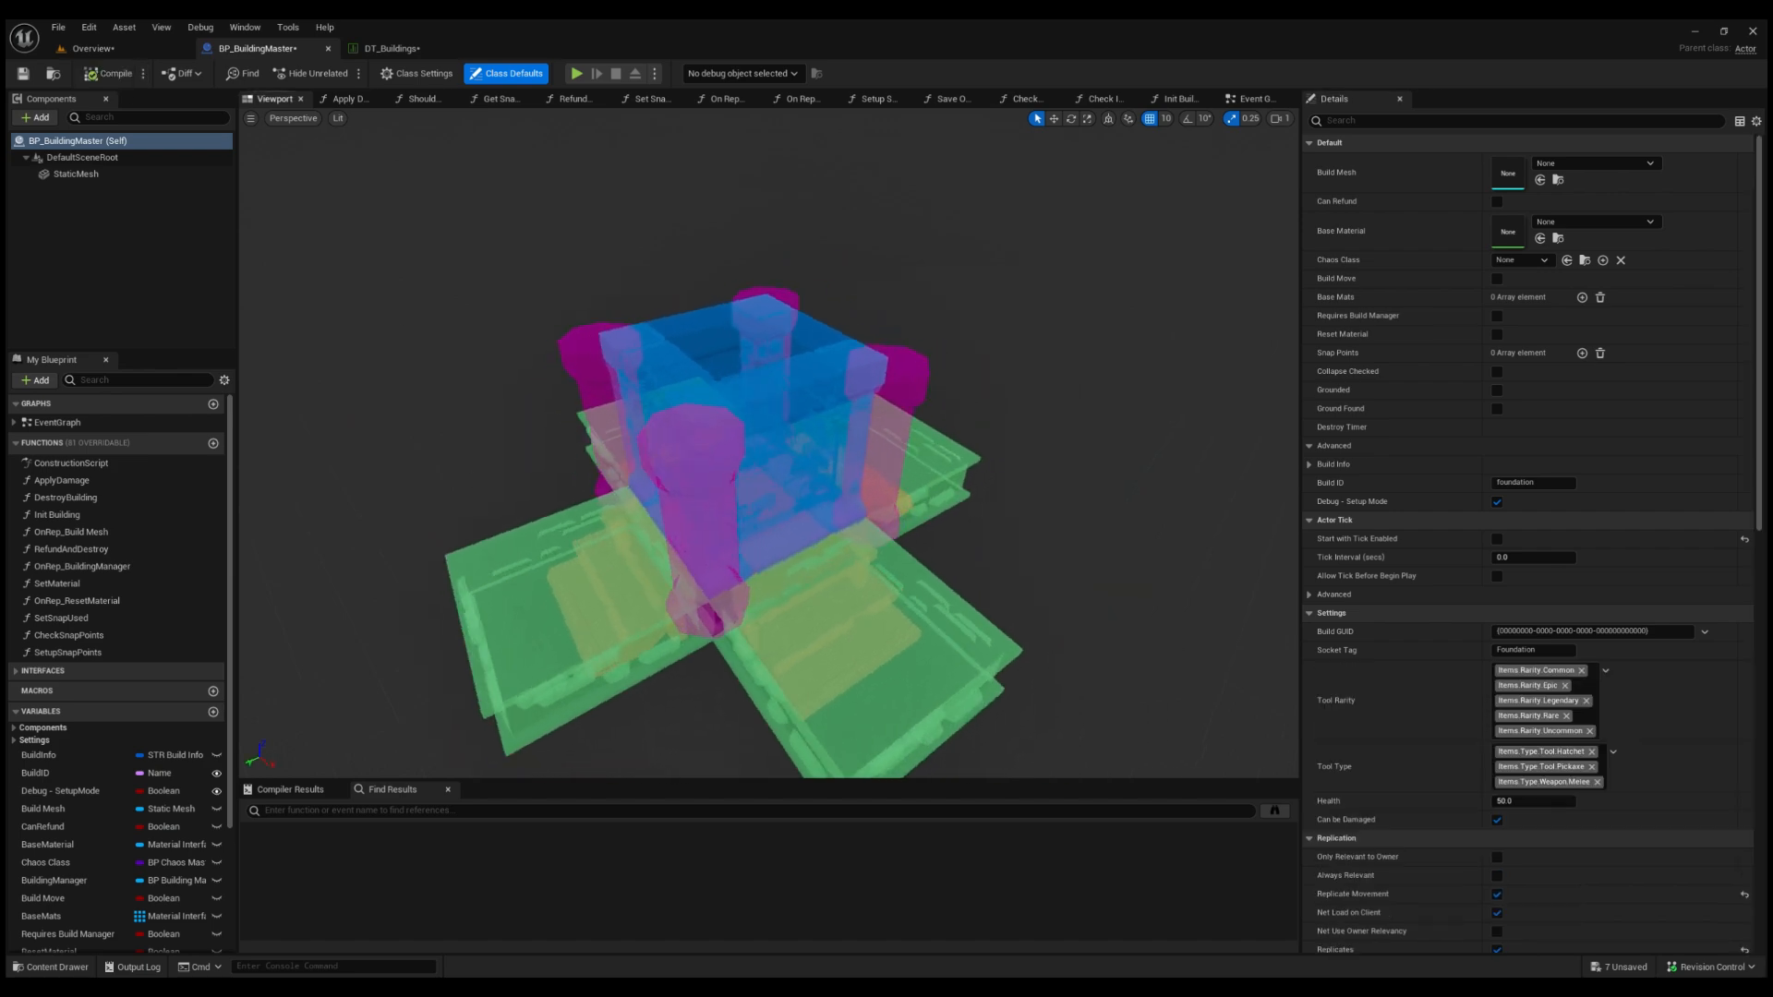
pyautogui.moveTo(499, 535); pyautogui.dragTo(591, 480, button='right')
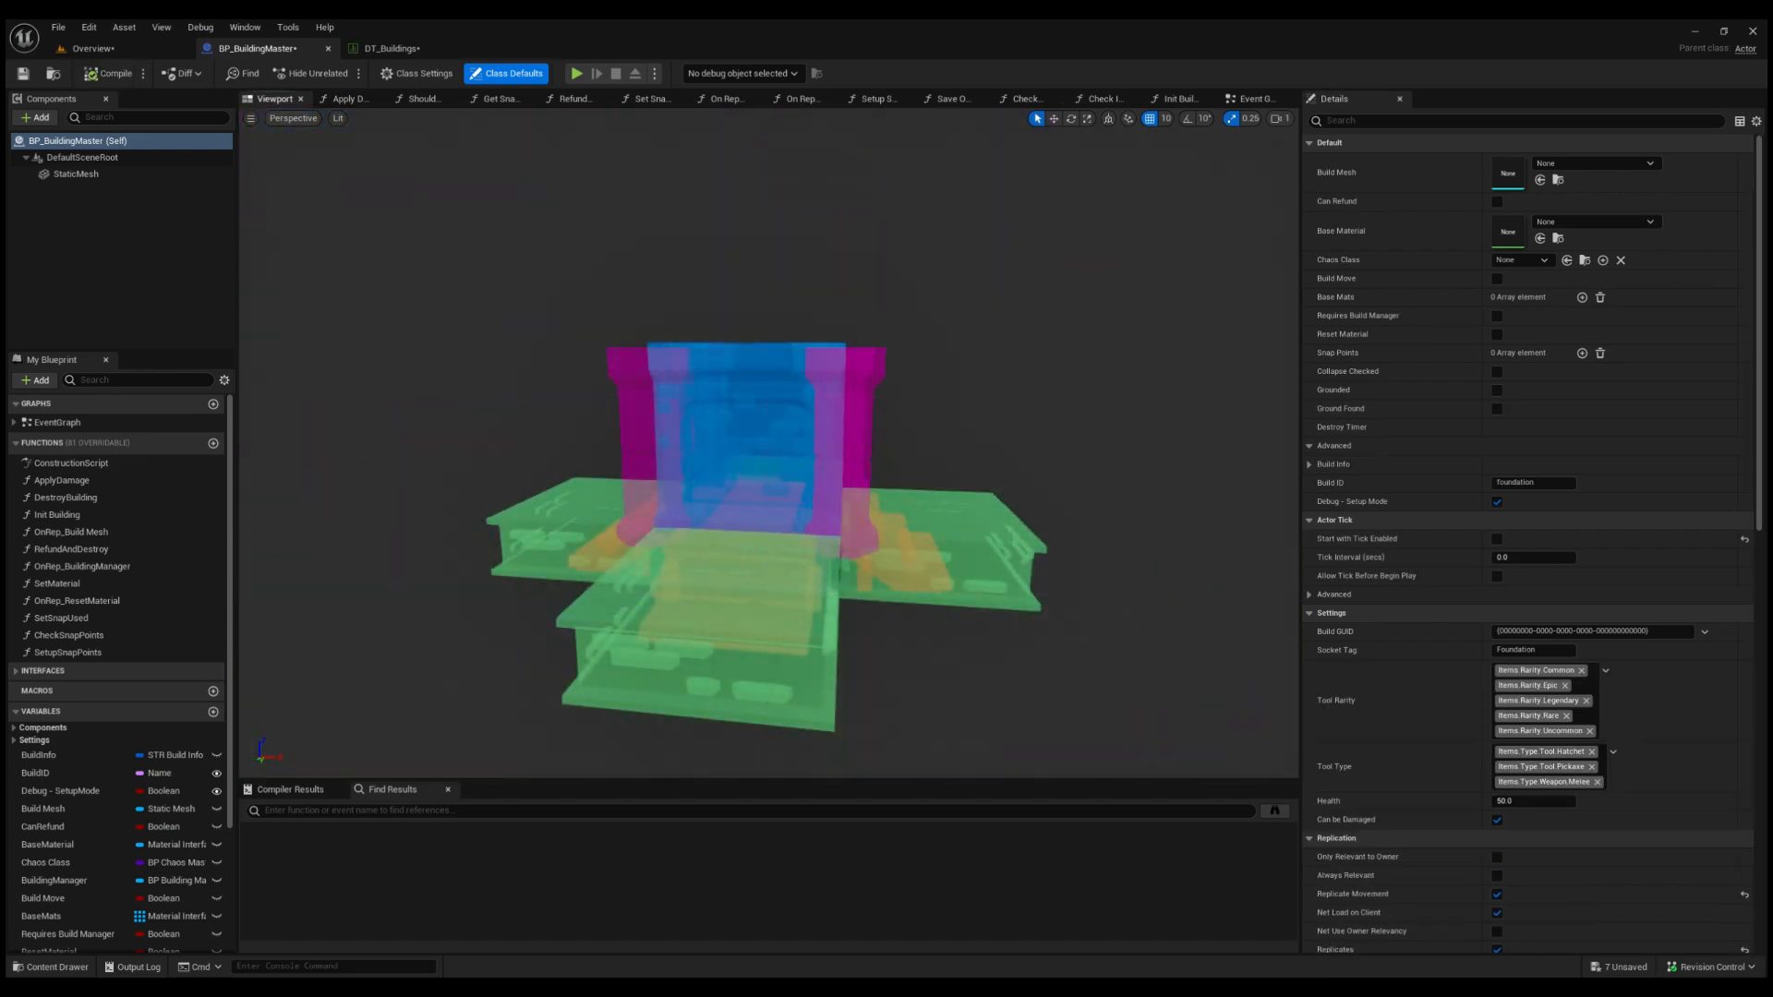
pyautogui.moveTo(869, 621); pyautogui.dragTo(831, 573, button='right')
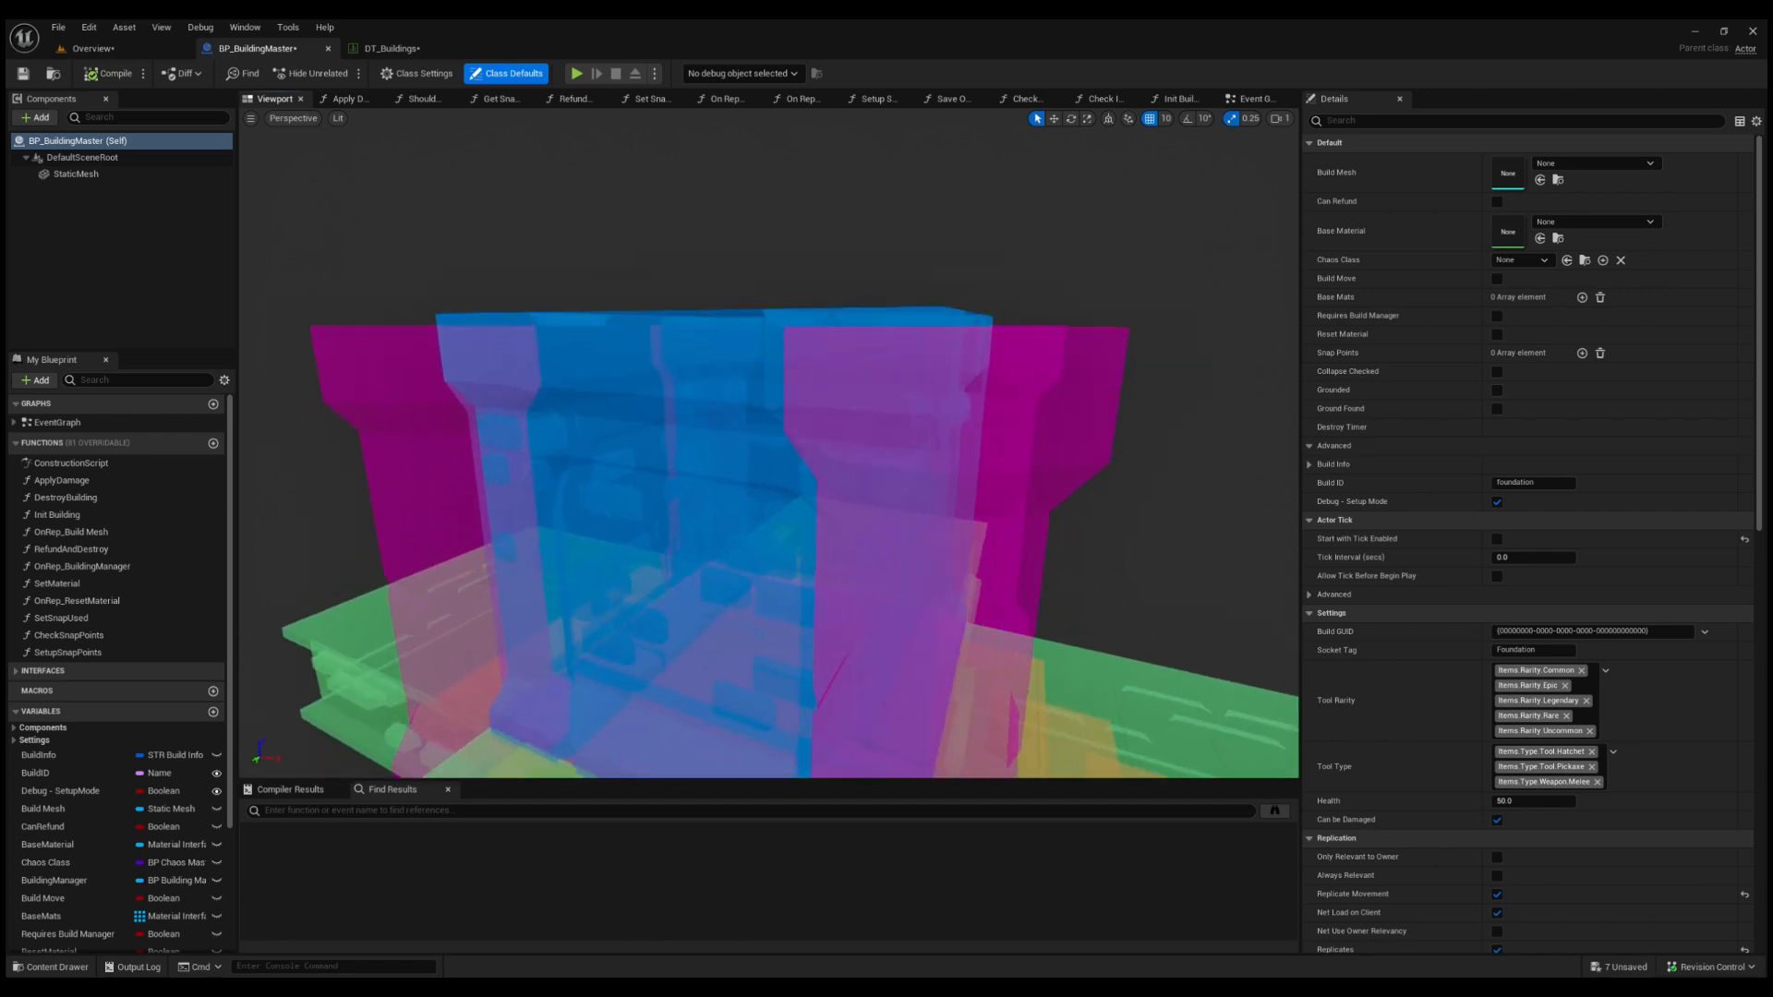
pyautogui.moveTo(725, 393)
pyautogui.mouseDown(button='right')
pyautogui.moveTo(795, 406)
pyautogui.moveTo(766, 314)
pyautogui.moveTo(725, 393)
pyautogui.mouseUp(button='right')
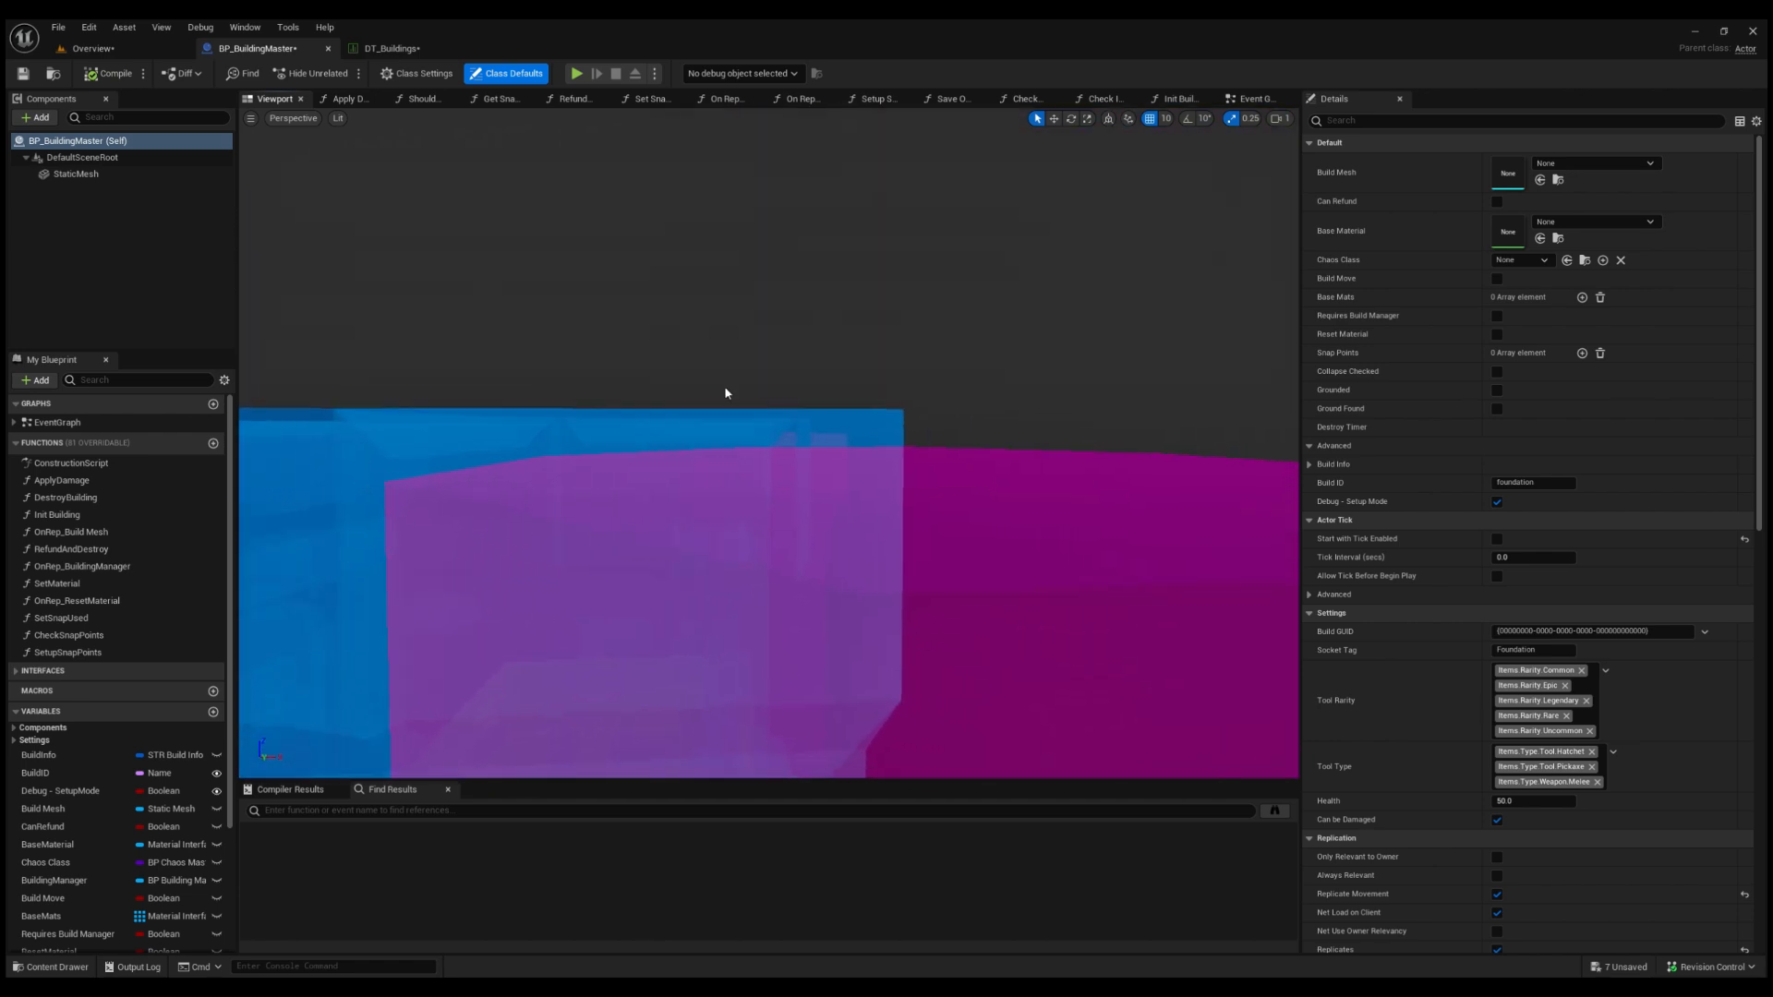
pyautogui.scroll(-5, 725, 394)
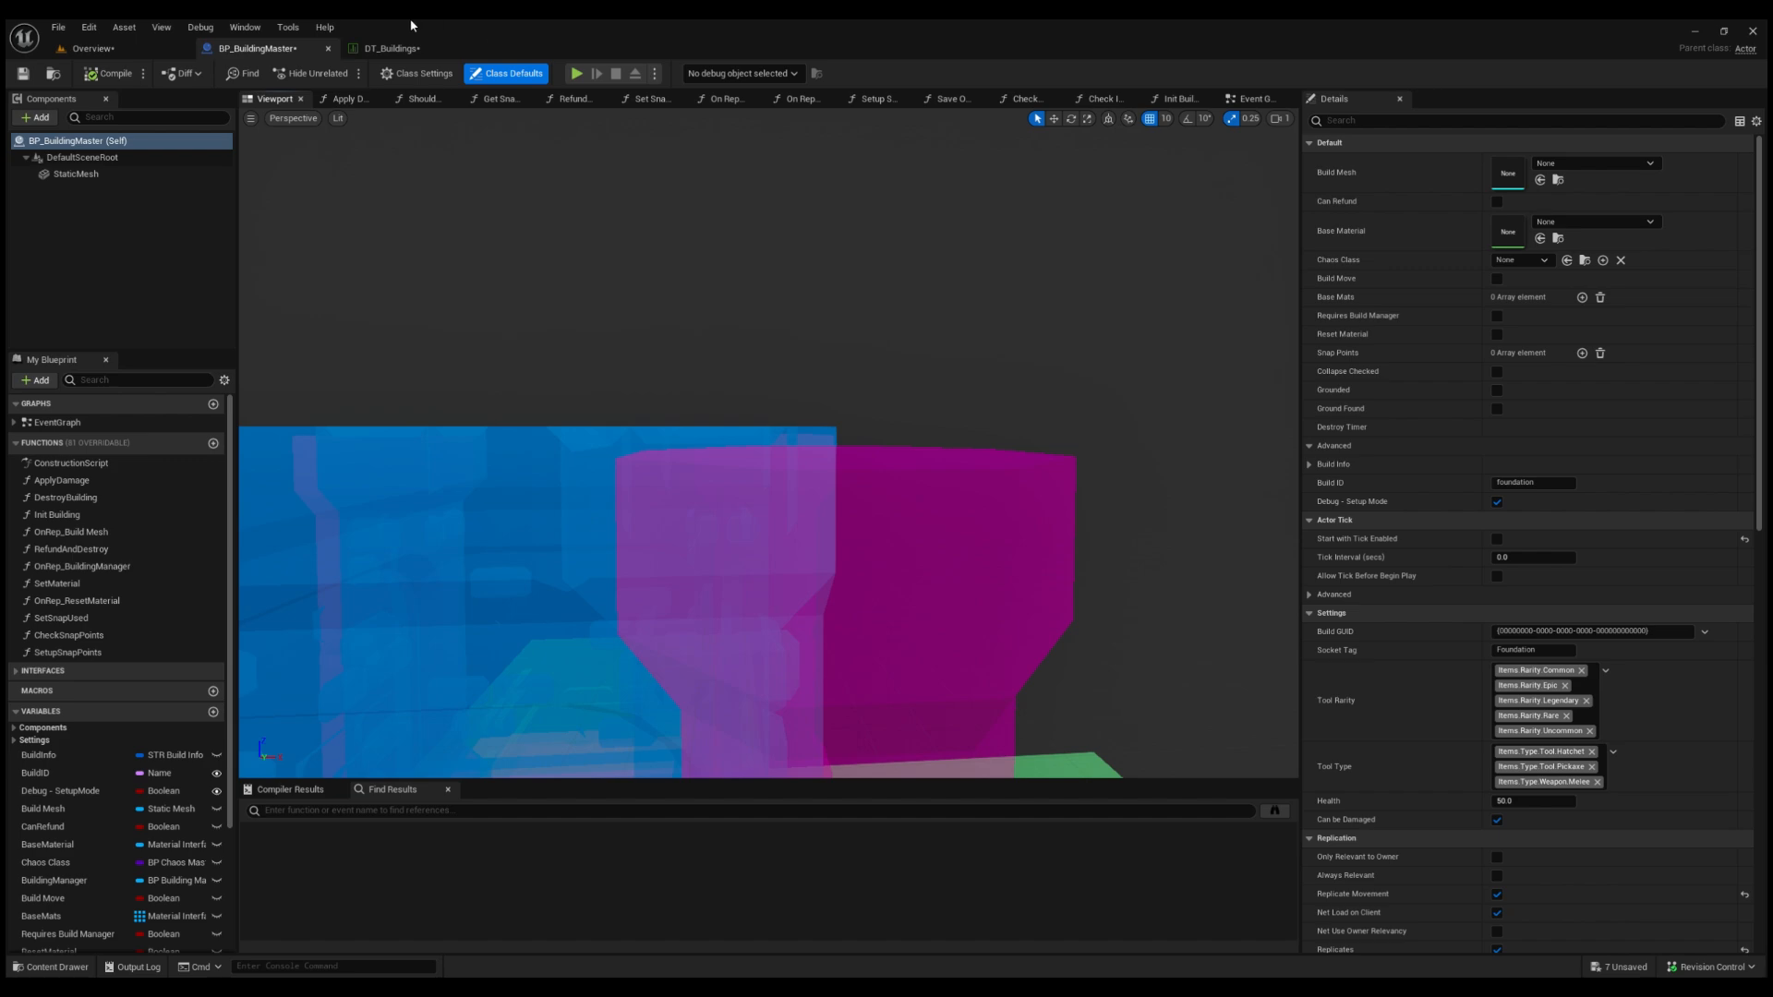
# Look up the Foundation row's Wall snap height in DT_Buildings and set the Z position of all four Pillar snap points to 130.
pyautogui.click(371, 48)
pyautogui.scroll(3, 111, 701)
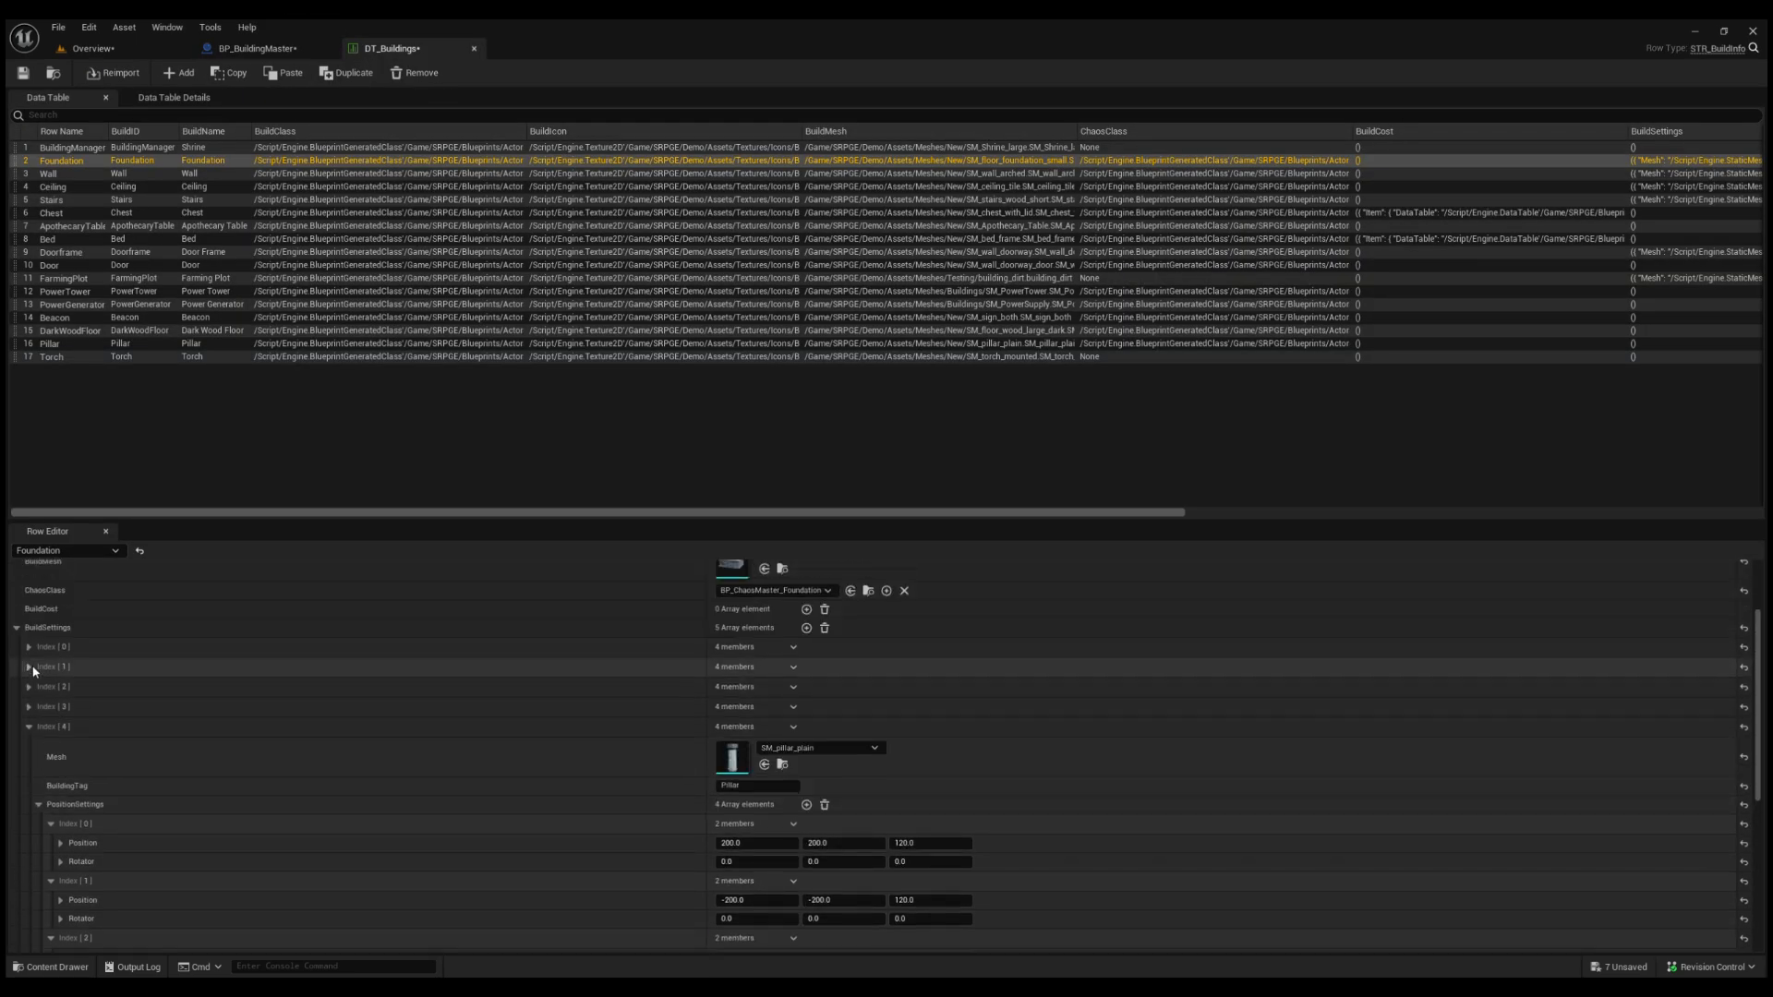
pyautogui.click(30, 647)
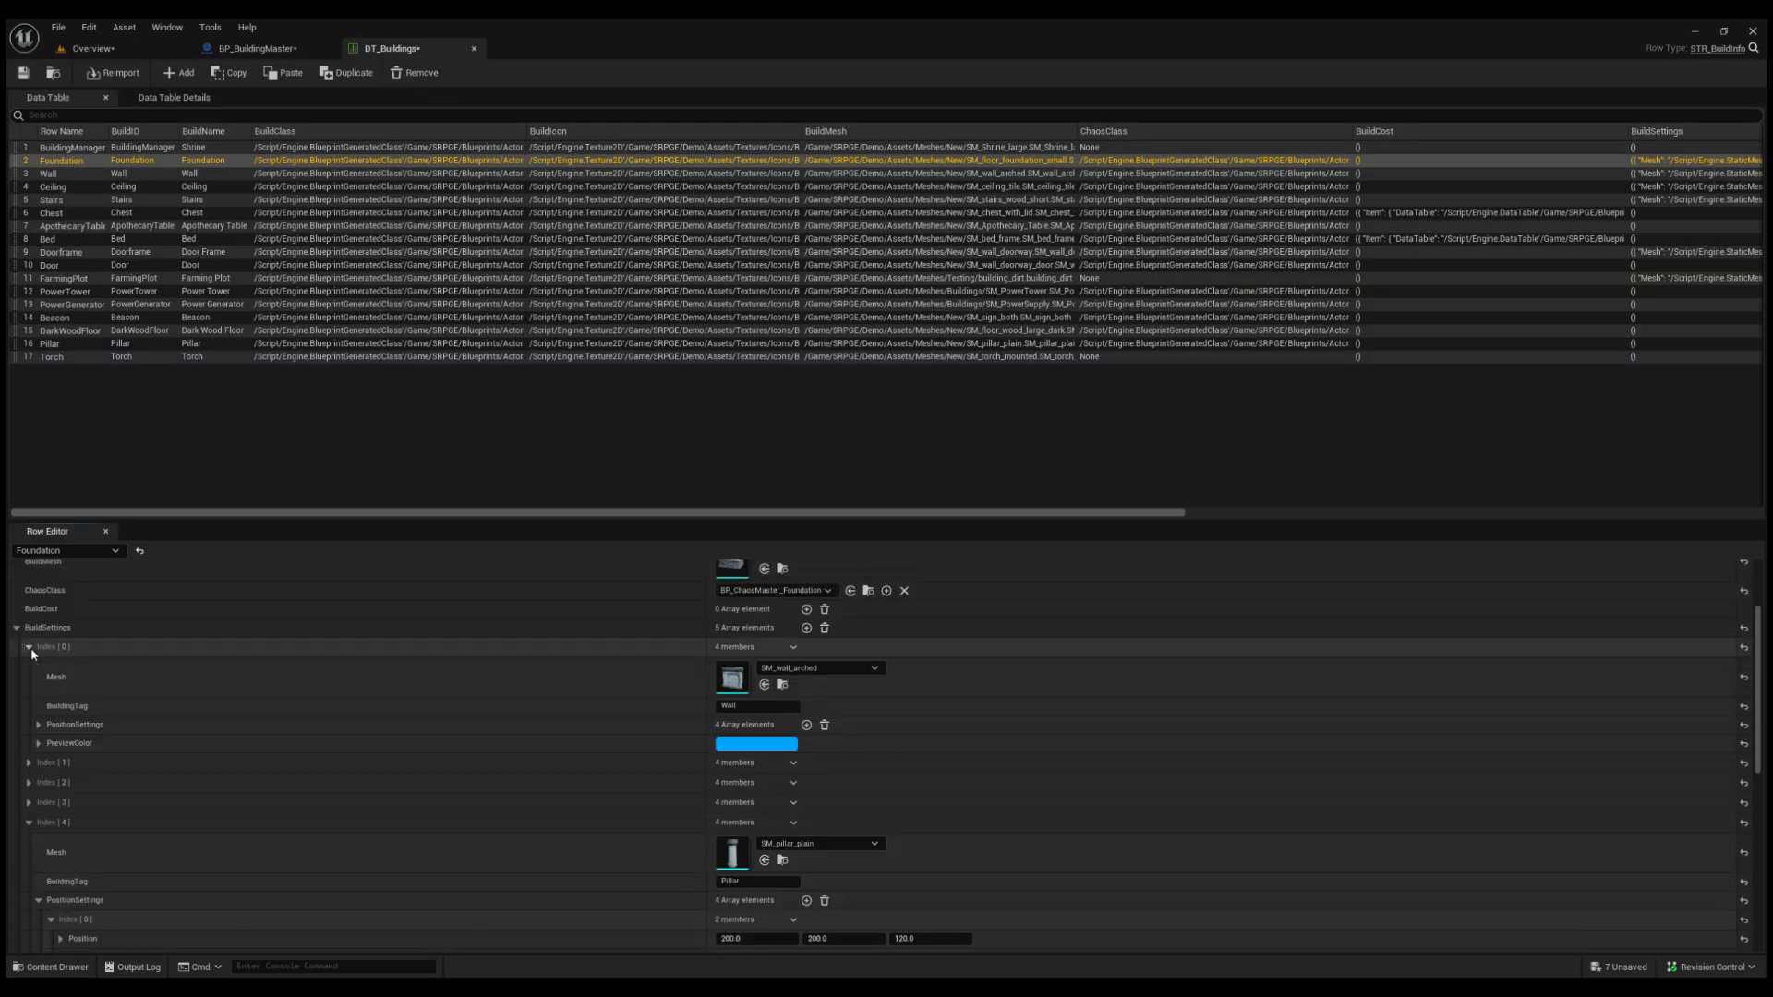
pyautogui.click(39, 725)
pyautogui.click(51, 743)
pyautogui.scroll(-1, 944, 815)
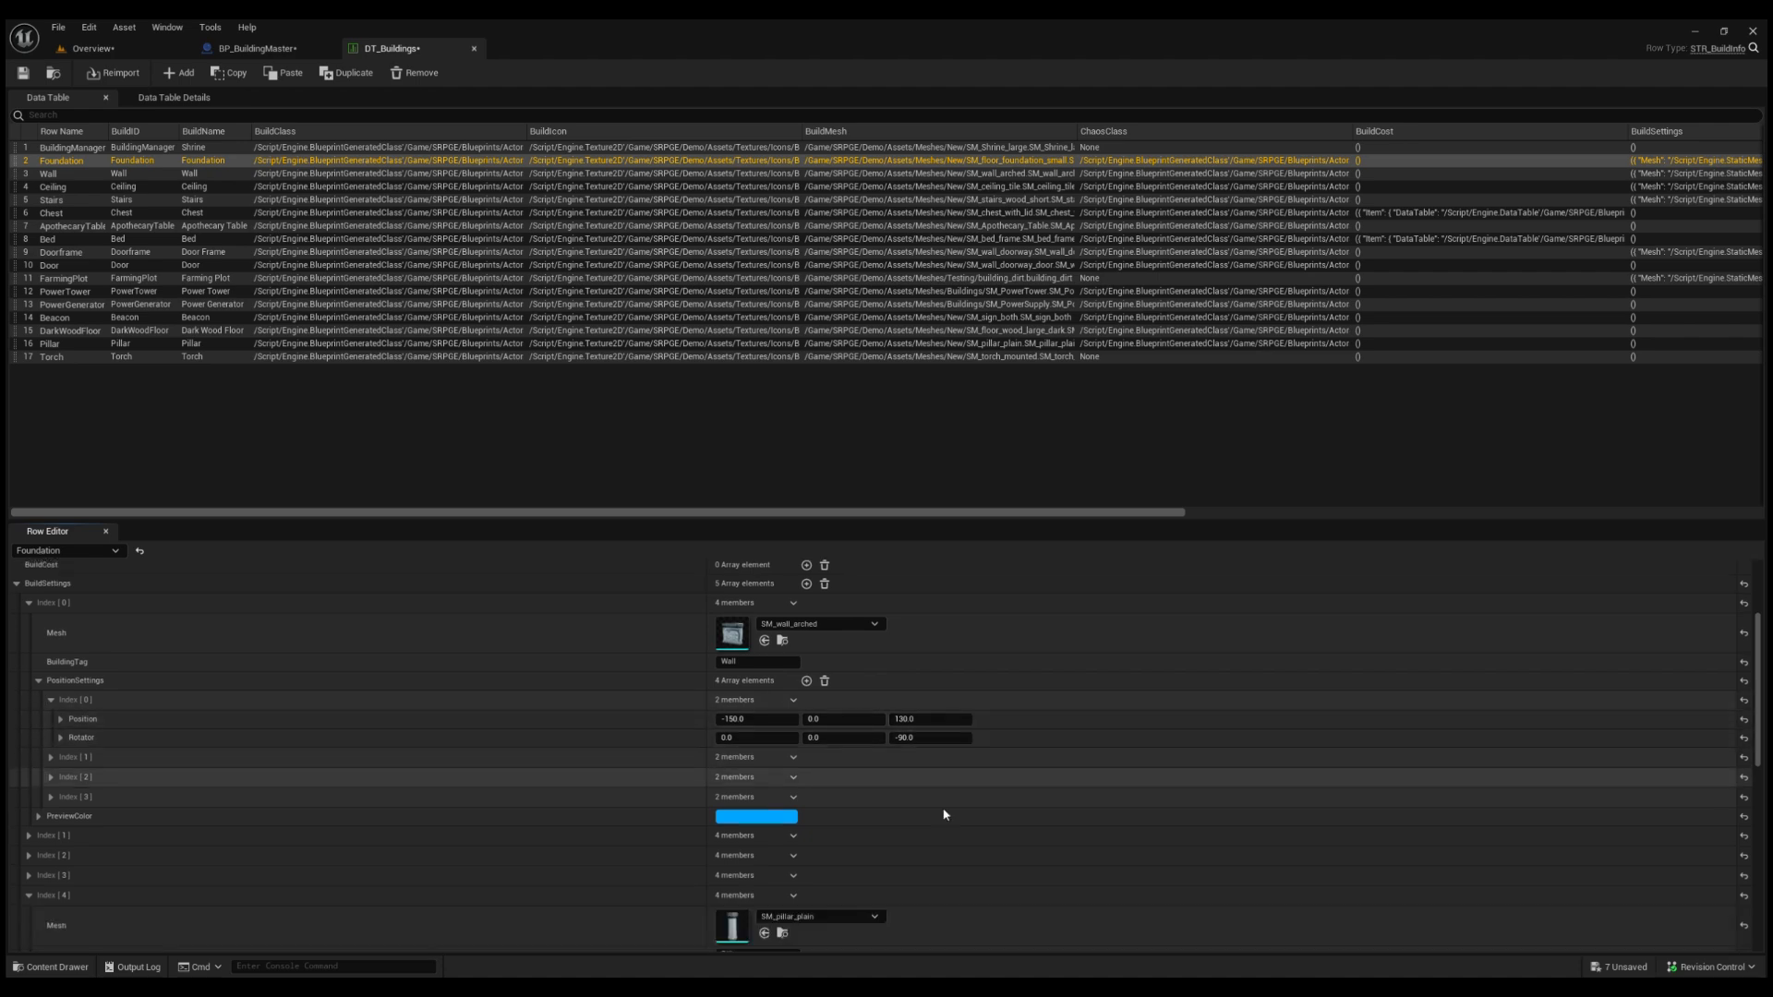
pyautogui.scroll(-6, 944, 814)
pyautogui.click(931, 726)
pyautogui.write('13')
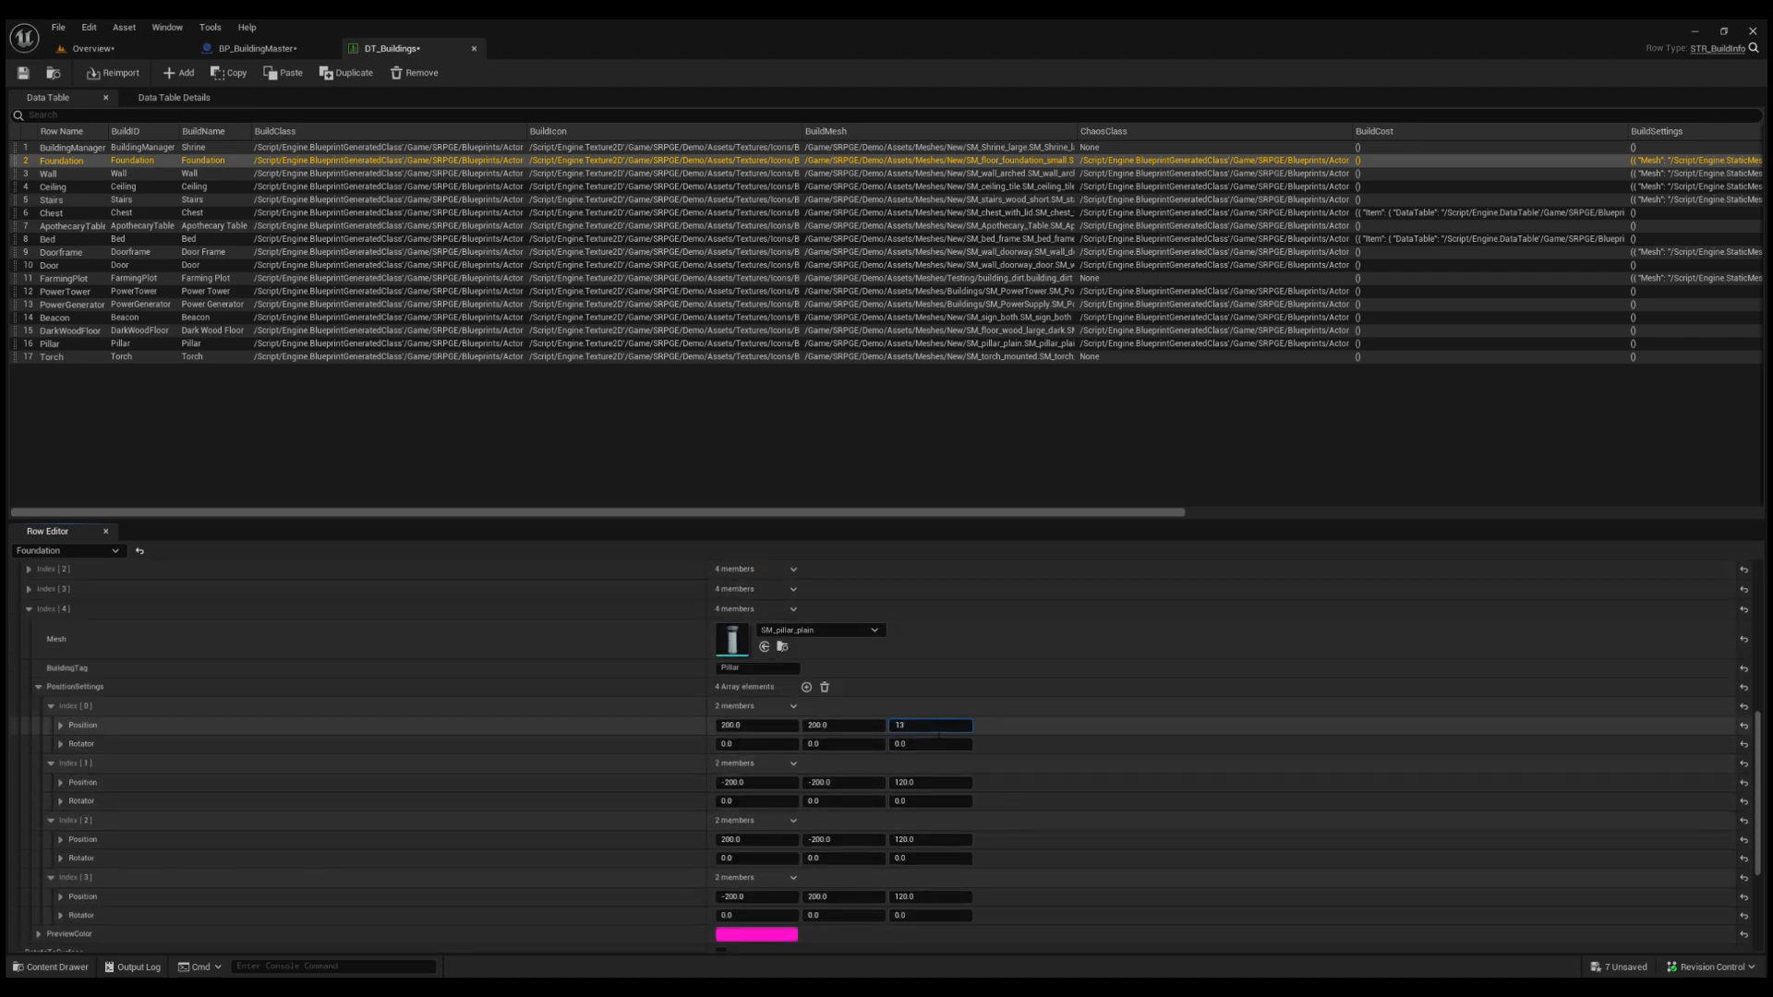
pyautogui.write('0')
pyautogui.press('Return')
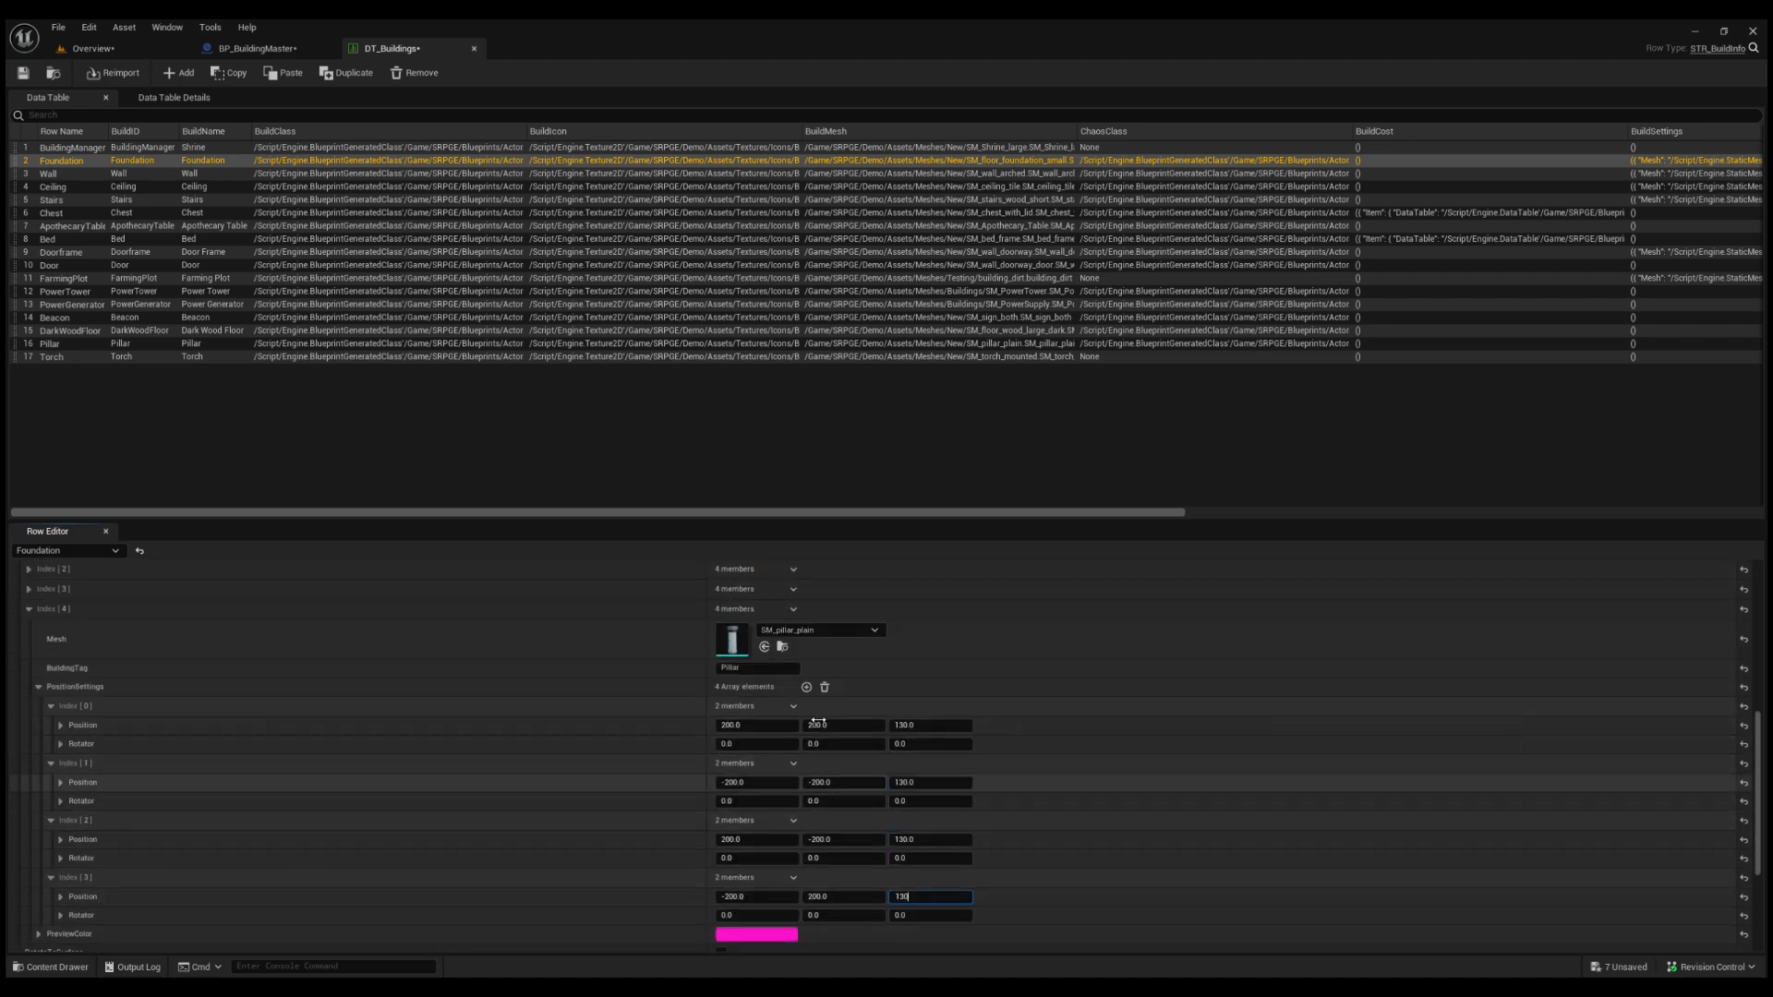
# Examine how the adjusted pillar previews line up with the walls and foundation in BP_BuildingMaster.
pyautogui.click(257, 48)
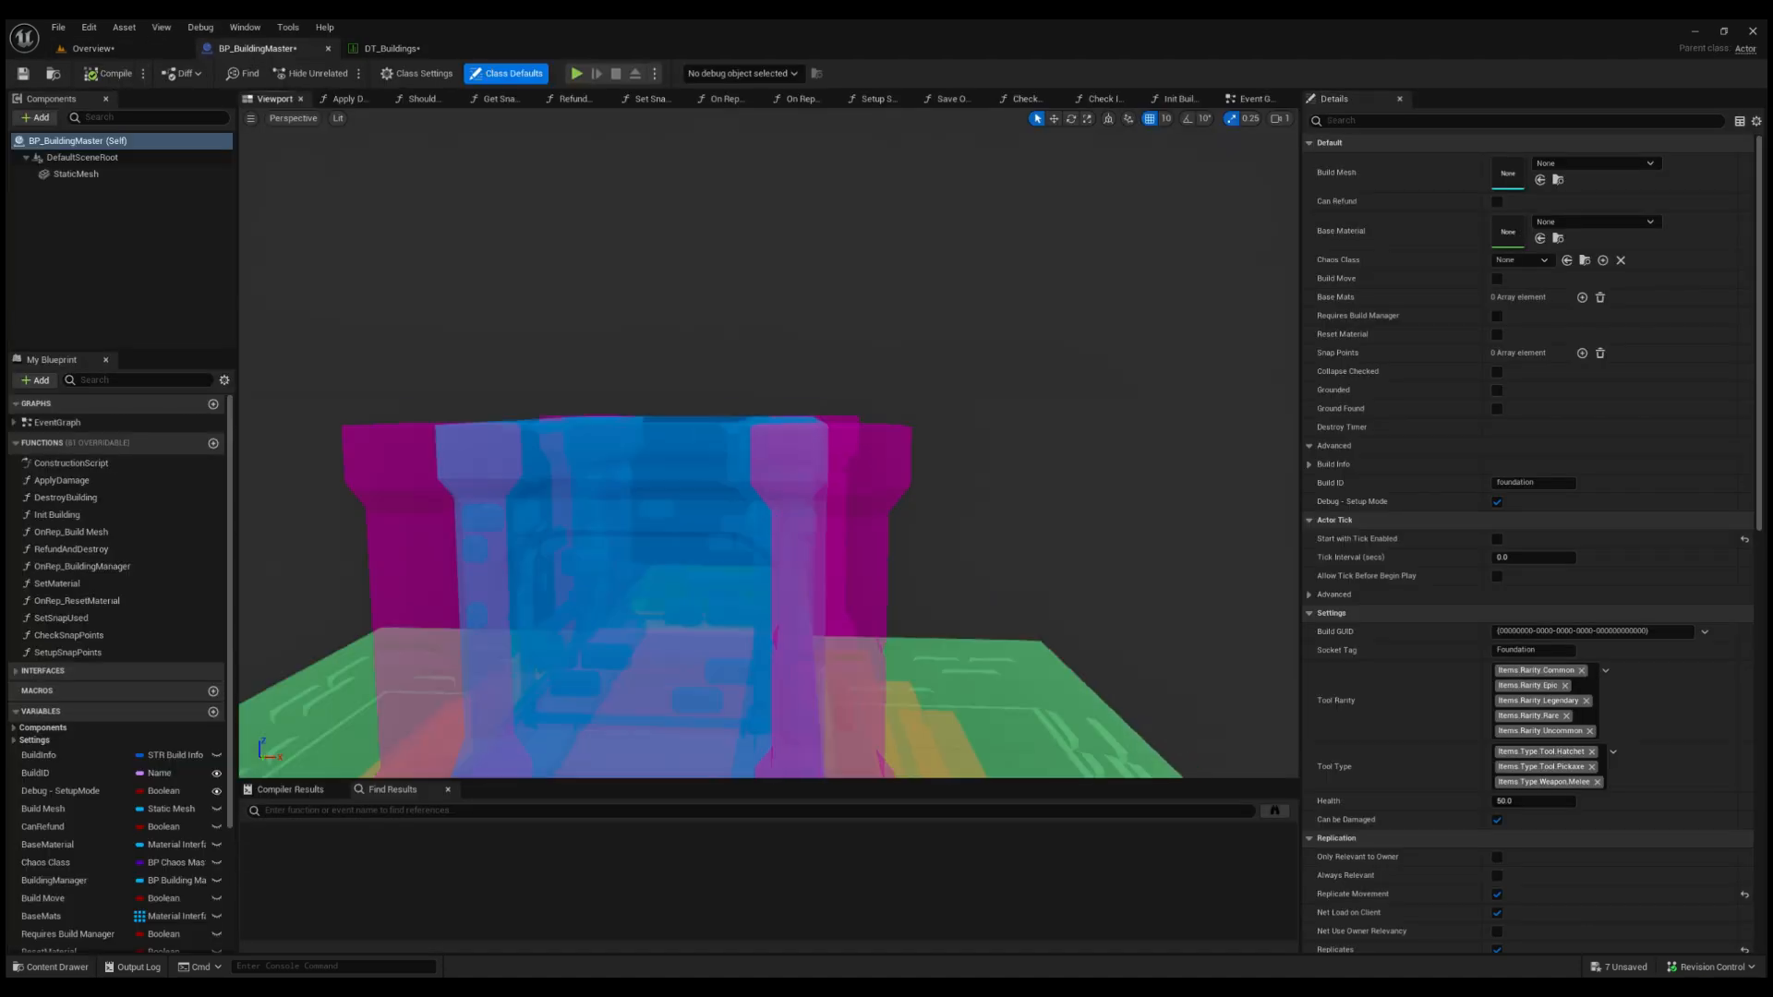
pyautogui.click(393, 48)
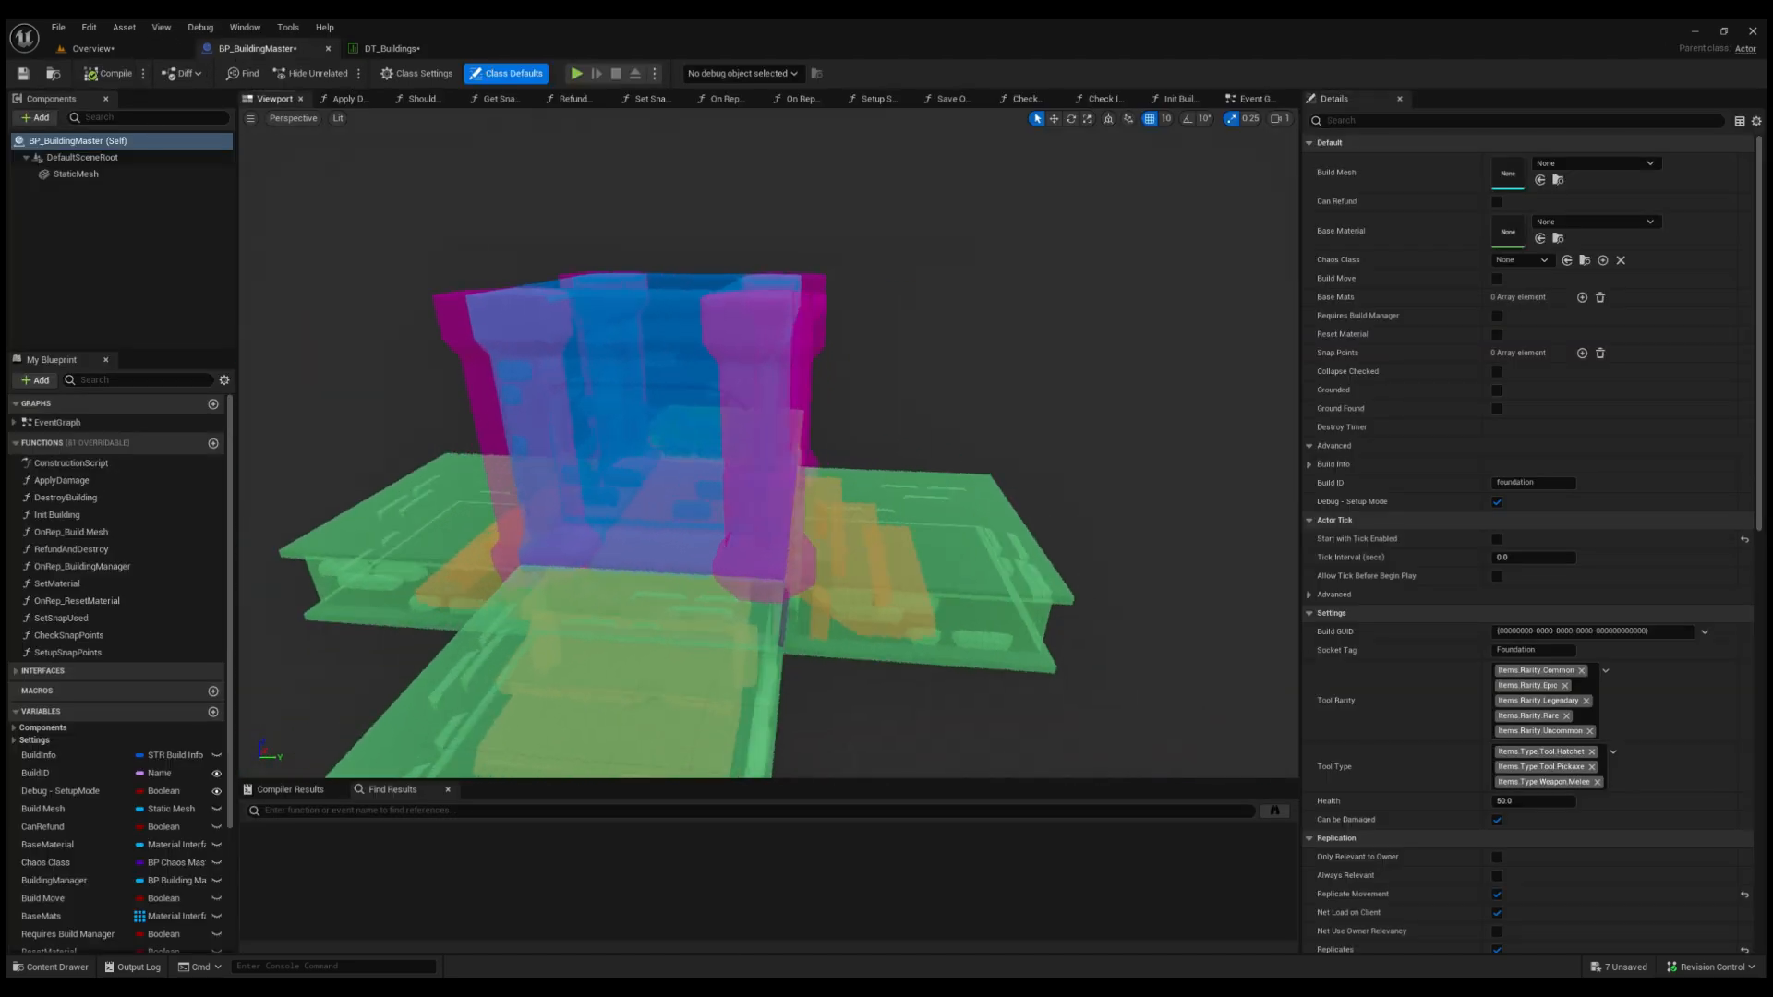
pyautogui.keyDown('alt'); pyautogui.moveTo(647, 461); pyautogui.dragTo(758, 462); pyautogui.keyUp('alt')
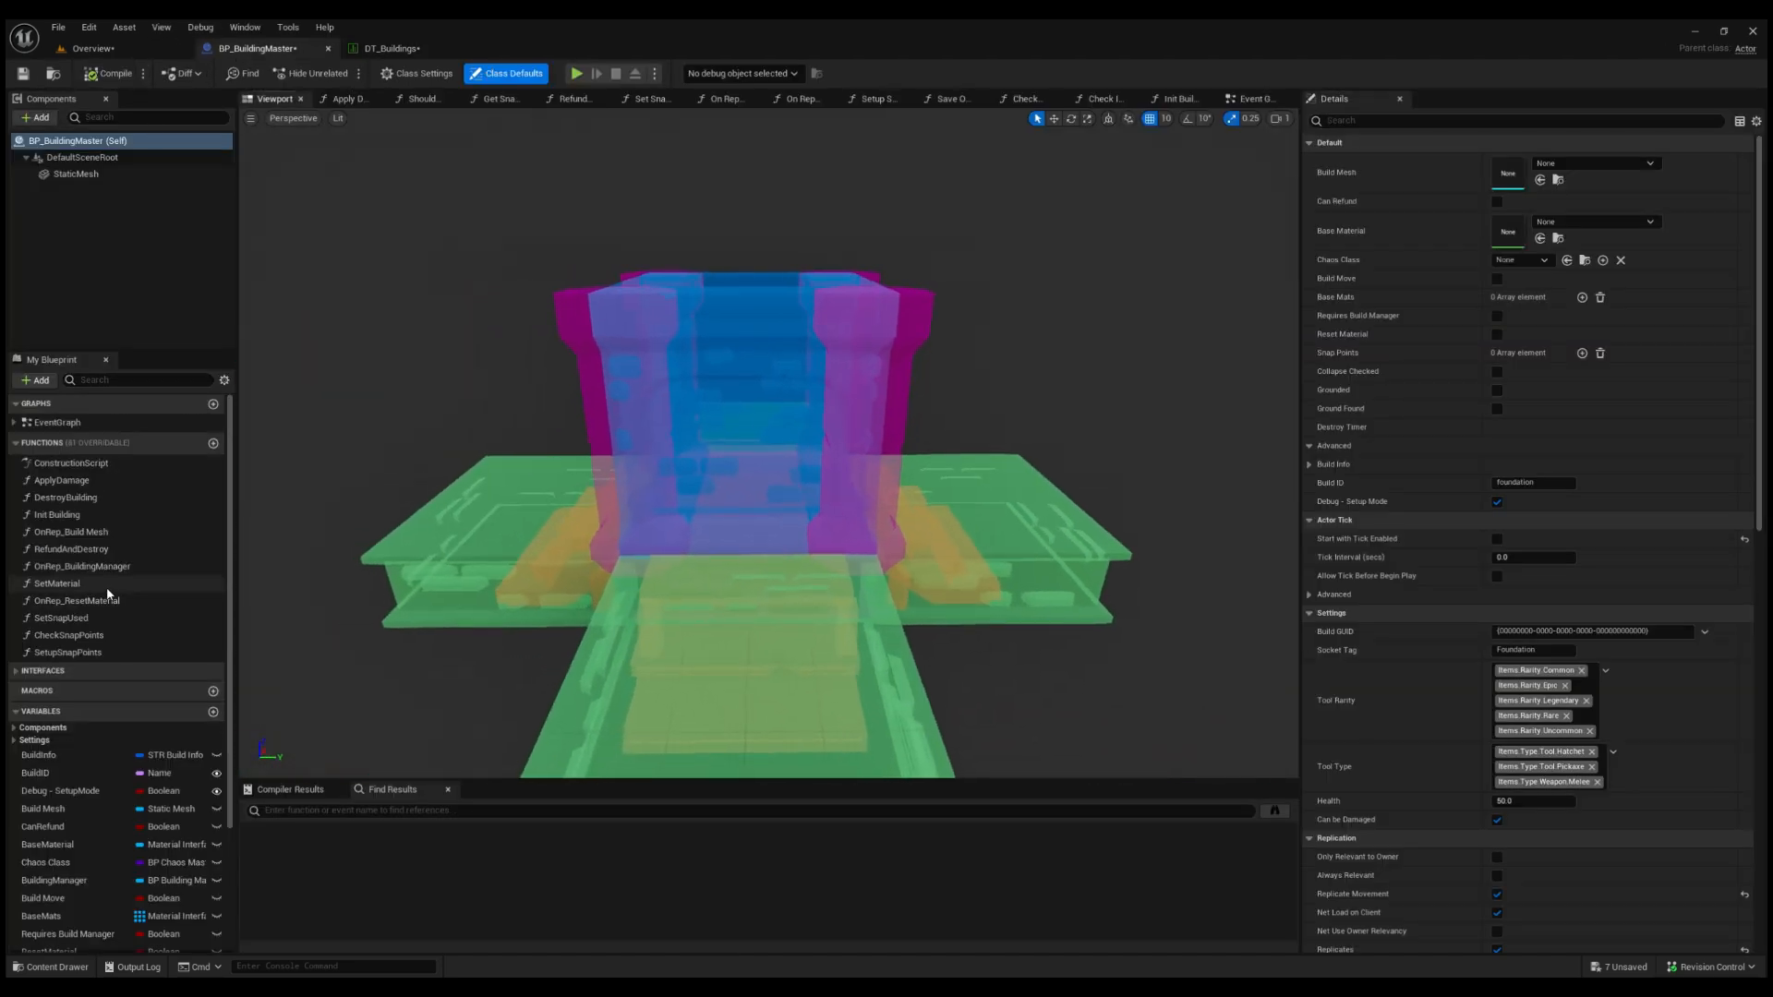
pyautogui.keyDown('alt'); pyautogui.moveTo(947, 350); pyautogui.dragTo(697, 206); pyautogui.keyUp('alt')
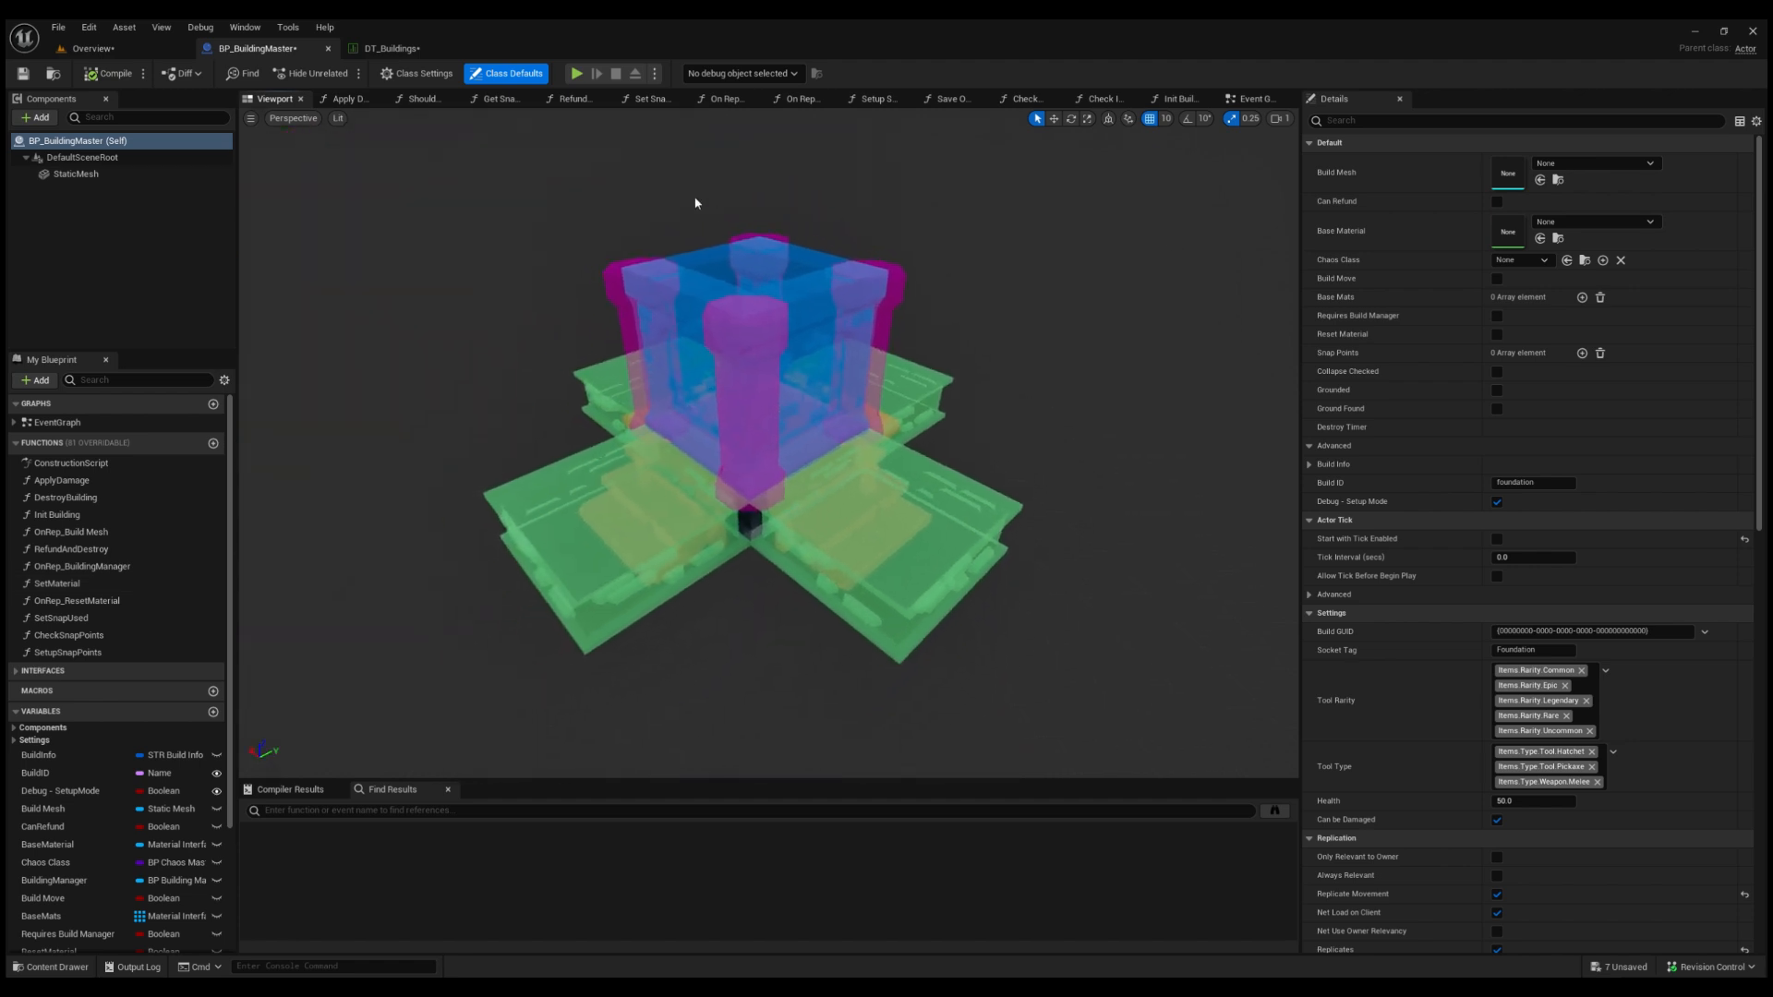
# Turn off Debug - Setup Mode in BP_BuildingMaster and return to the Overview level.
pyautogui.click(1497, 502)
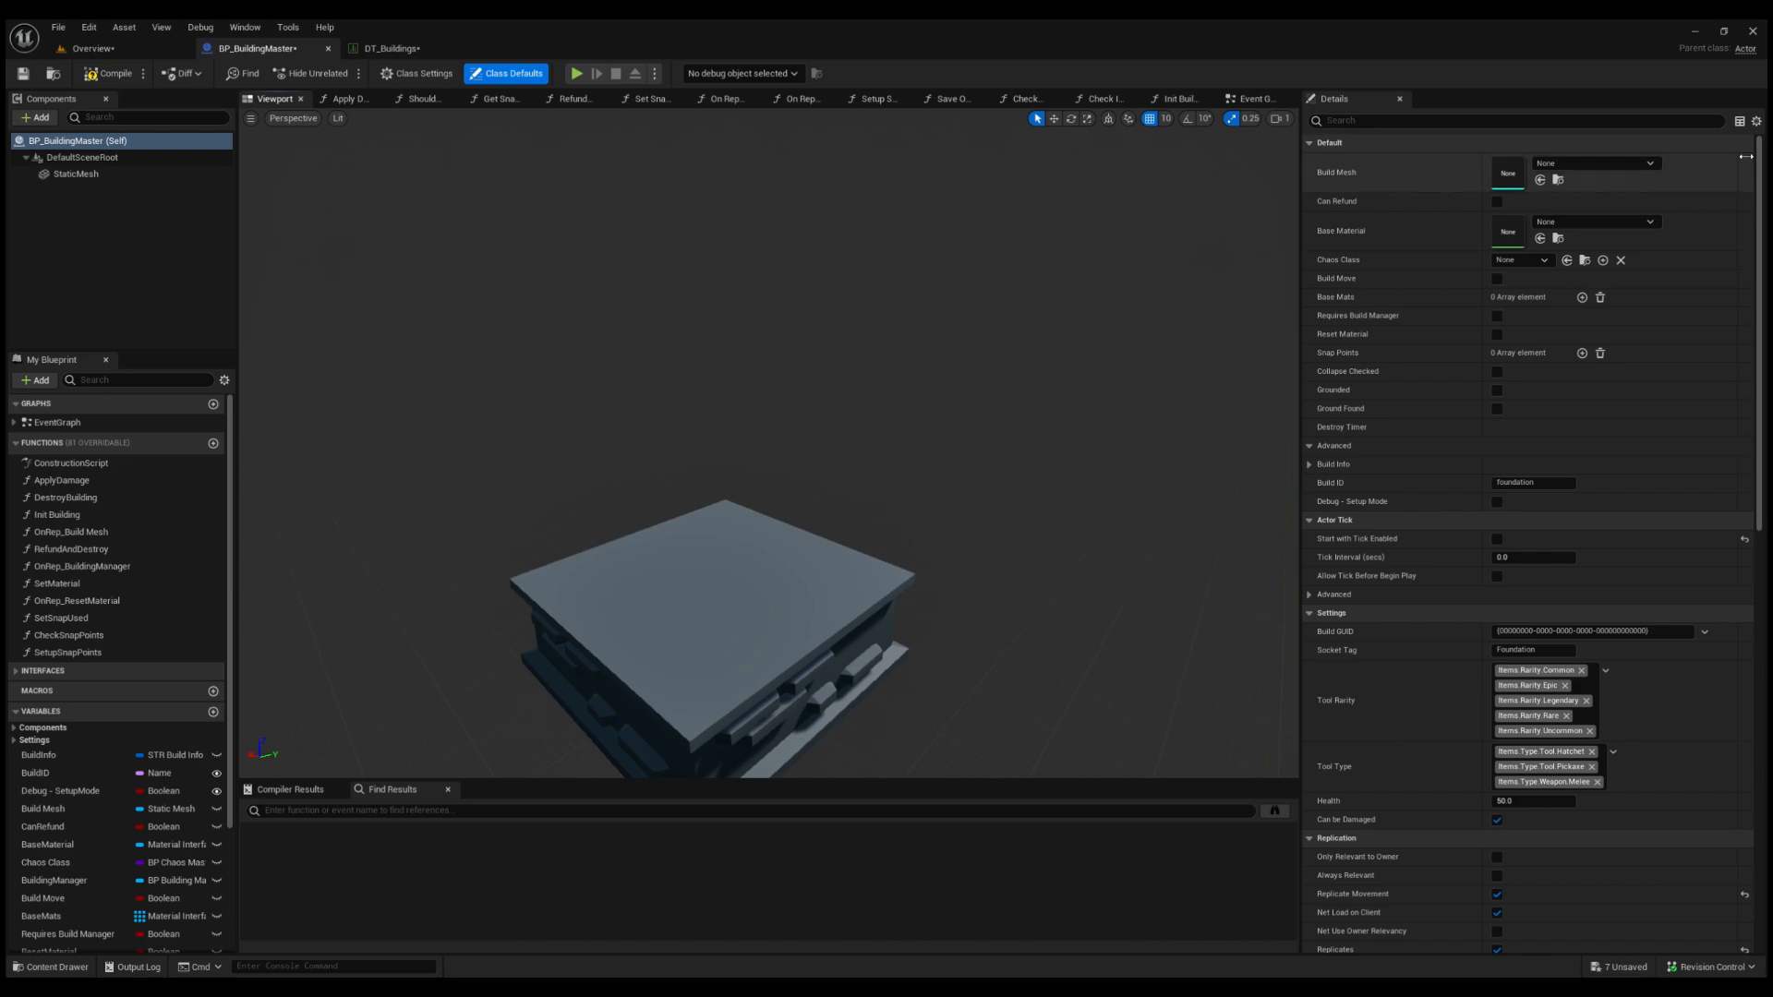
pyautogui.click(92, 48)
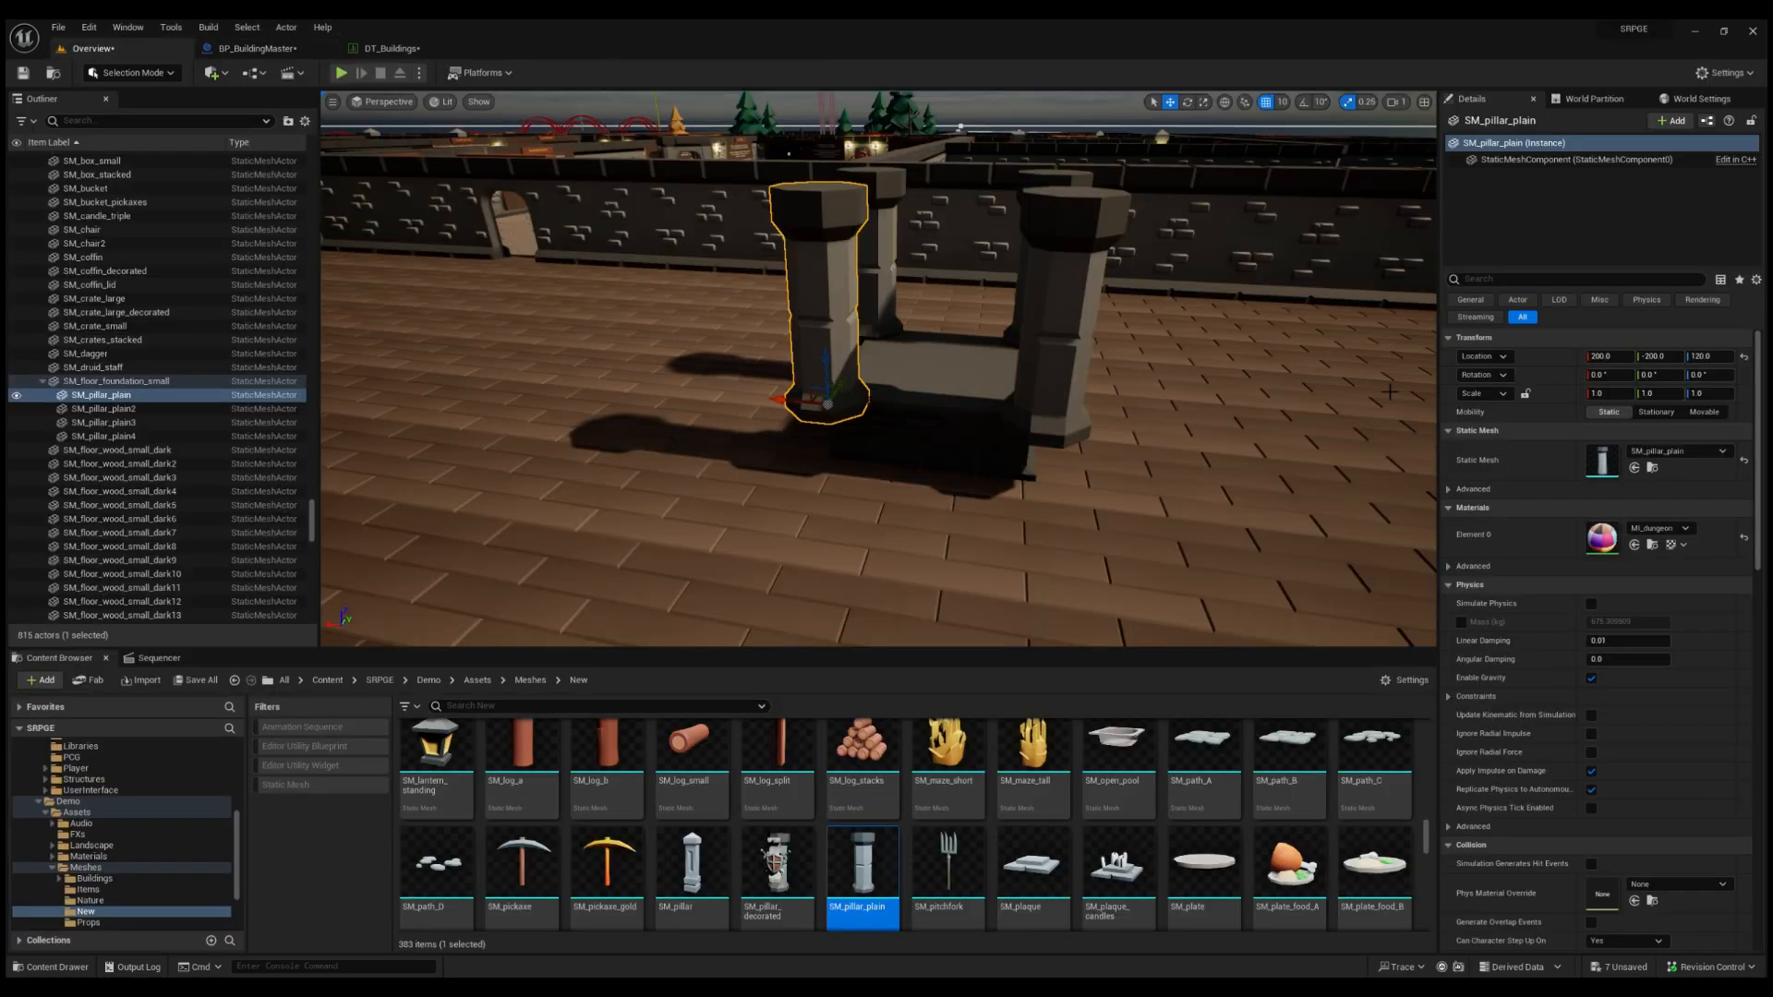